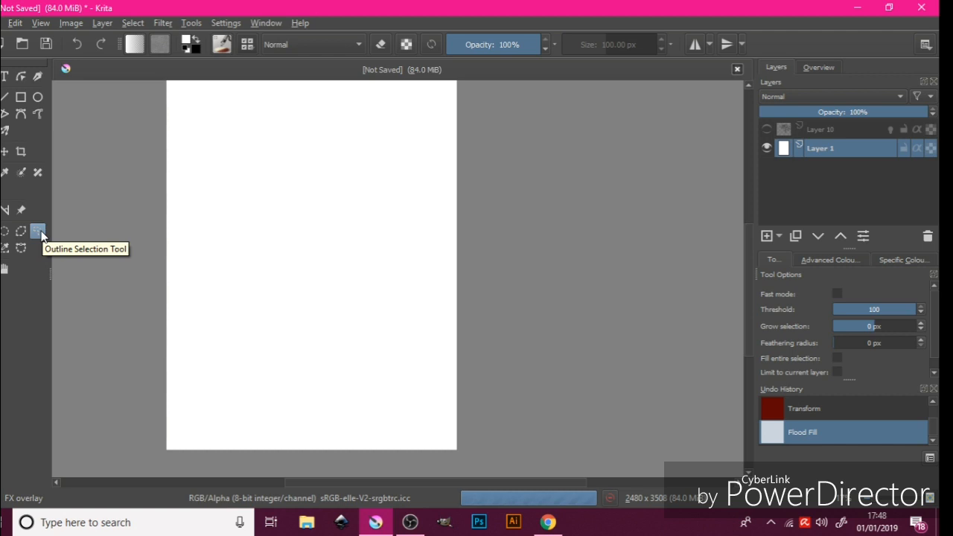
# Draw a trial freehand outline selection in the middle of the page and deselect it
pyautogui.click(38, 232)
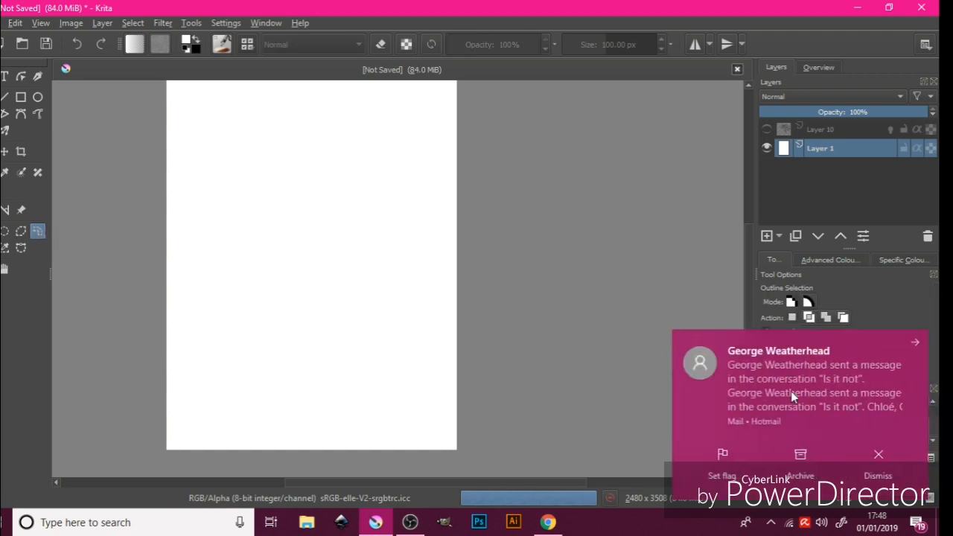
pyautogui.click(885, 461)
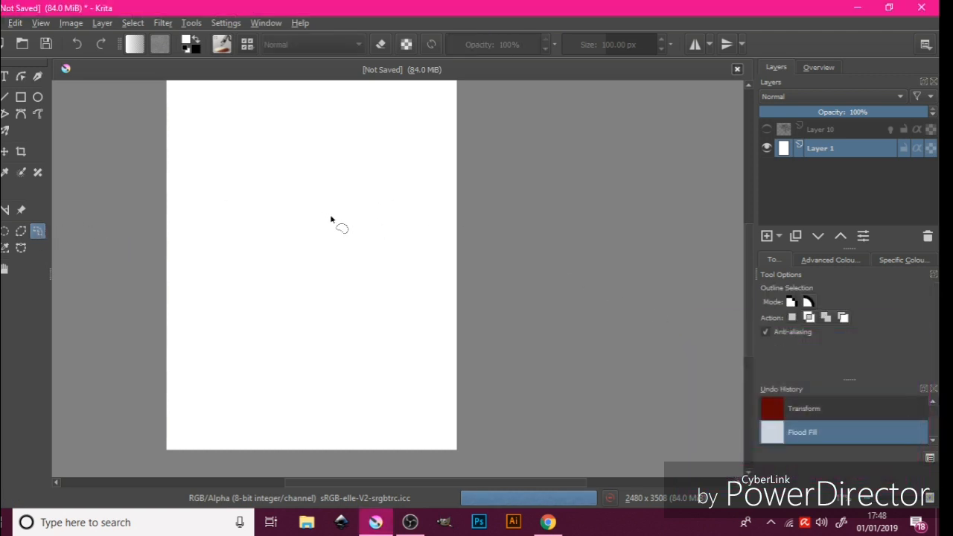
pyautogui.moveTo(356, 209)
pyautogui.mouseDown()
pyautogui.moveTo(332, 181)
pyautogui.moveTo(233, 193)
pyautogui.moveTo(241, 256)
pyautogui.moveTo(306, 292)
pyautogui.moveTo(364, 275)
pyautogui.moveTo(370, 227)
pyautogui.moveTo(356, 205)
pyautogui.mouseUp()
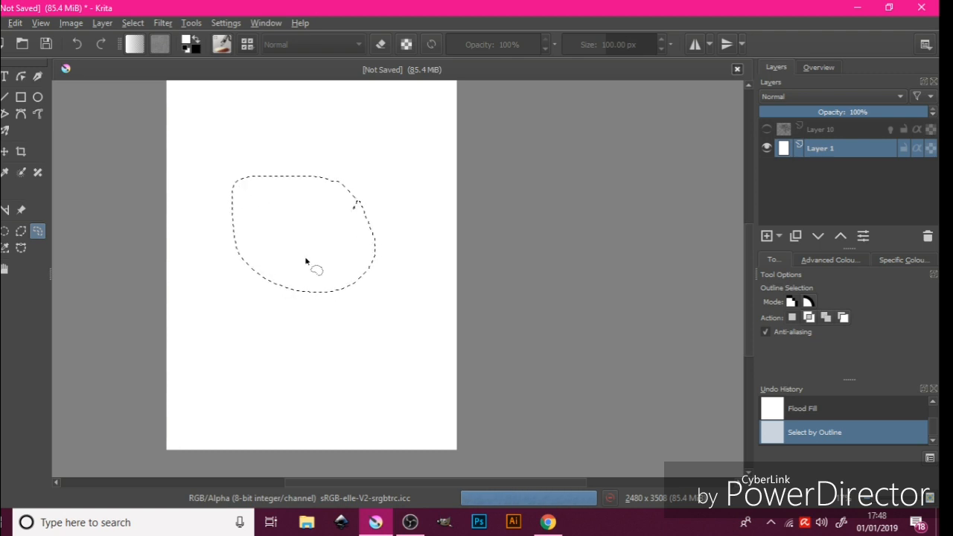
pyautogui.click(133, 23)
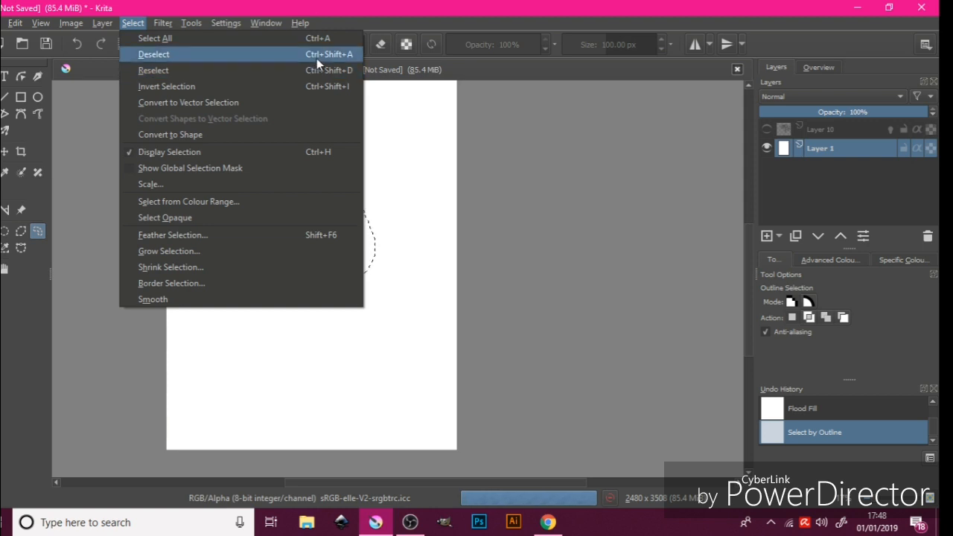
pyautogui.click(417, 17)
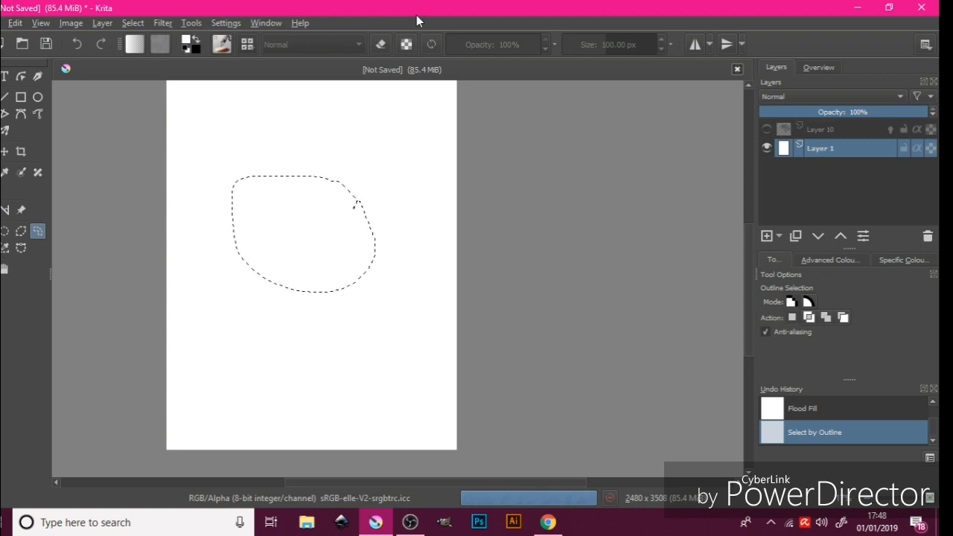
pyautogui.hotkey('ctrl', 'shift', 'a')
# Outline a wavy band freehand along the bottom of the page, flood-fill it with dark navy #0e0e25, and deselect
pyautogui.moveTo(149, 380)
pyautogui.mouseDown()
pyautogui.moveTo(255, 392)
pyautogui.moveTo(236, 432)
pyautogui.moveTo(300, 447)
pyautogui.moveTo(364, 436)
pyautogui.moveTo(411, 405)
pyautogui.moveTo(423, 382)
pyautogui.moveTo(451, 375)
pyautogui.moveTo(471, 384)
pyautogui.moveTo(494, 457)
pyautogui.moveTo(163, 463)
pyautogui.moveTo(135, 442)
pyautogui.moveTo(137, 399)
pyautogui.moveTo(151, 384)
pyautogui.mouseUp()
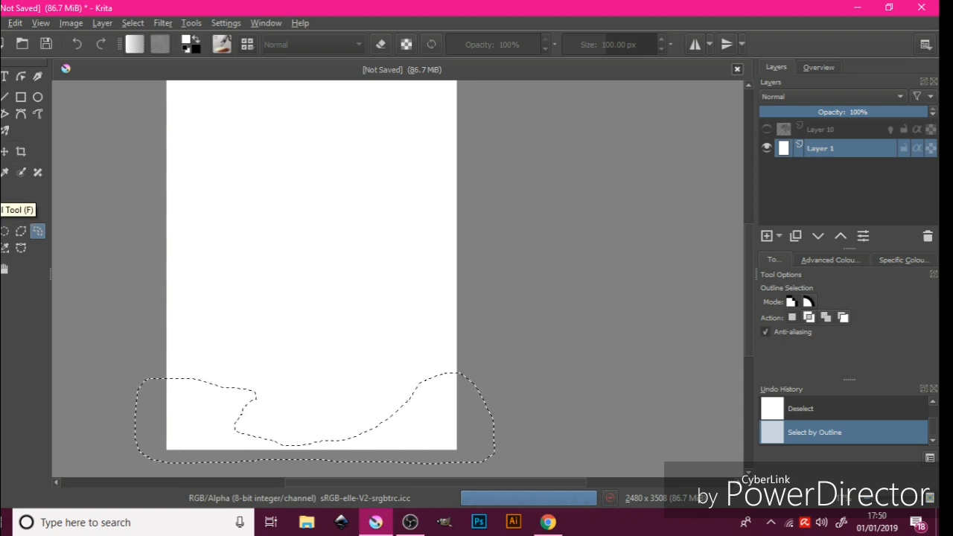
pyautogui.click(5, 209)
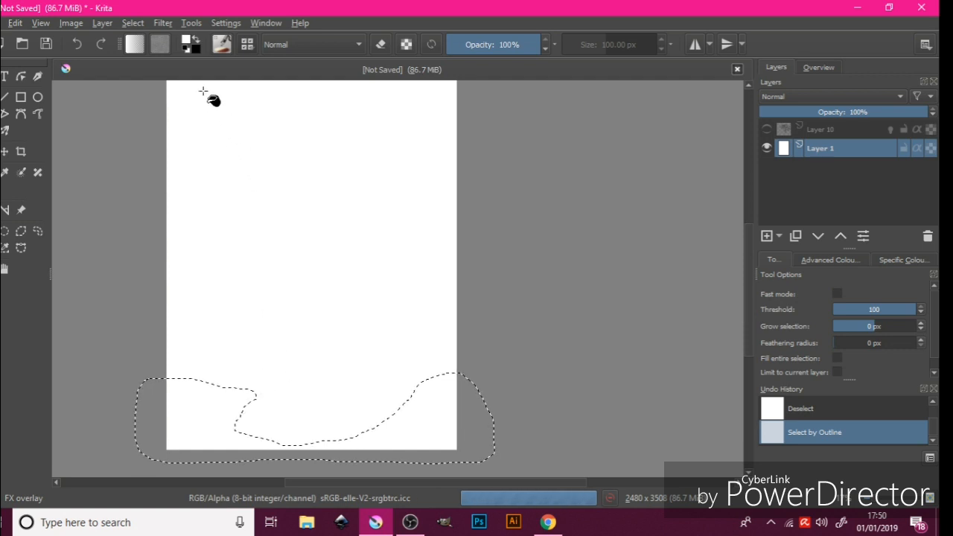
pyautogui.click(189, 42)
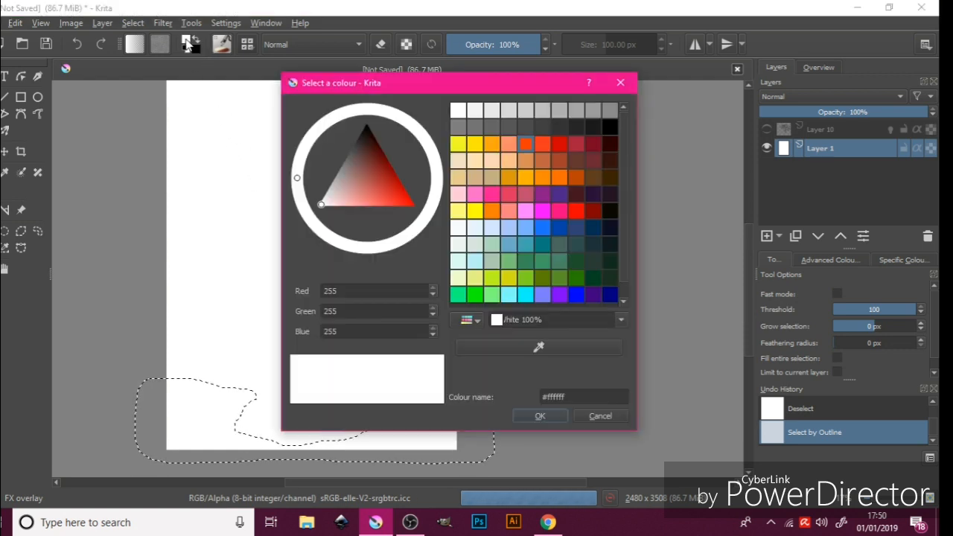
pyautogui.click(609, 229)
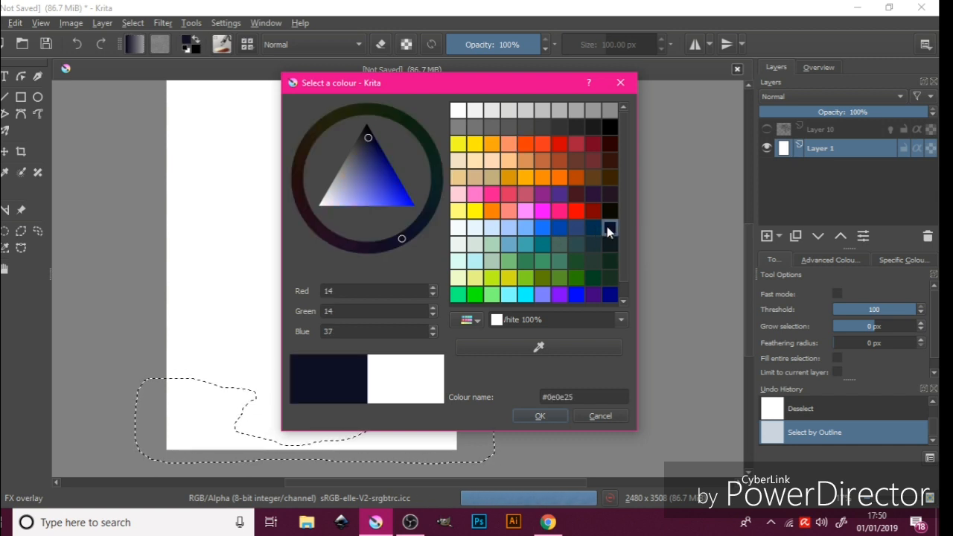
pyautogui.click(553, 413)
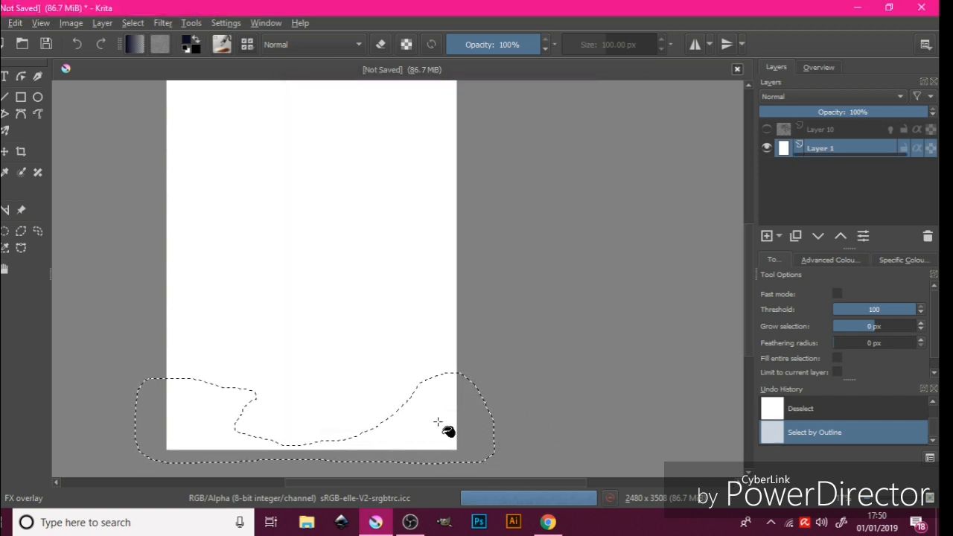
pyautogui.click(437, 422)
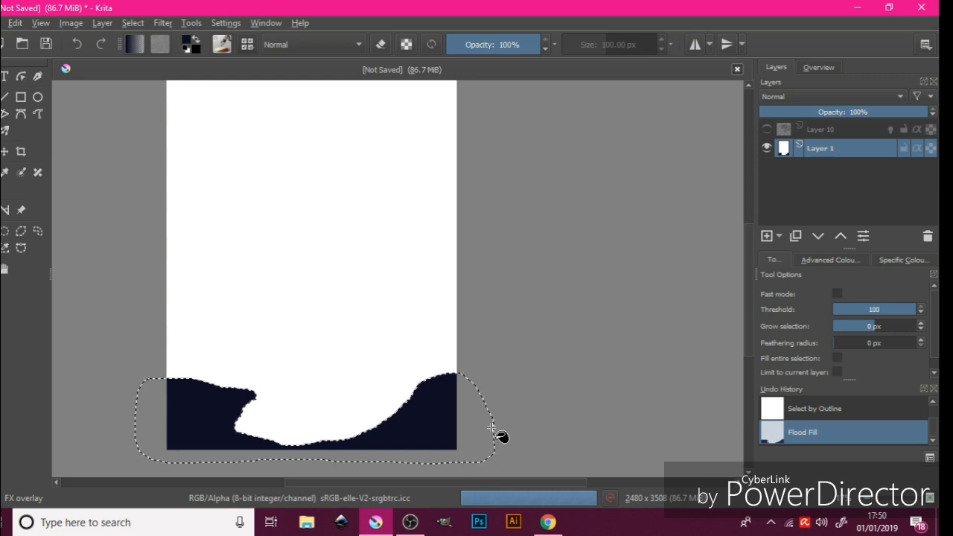
pyautogui.hotkey('ctrl', 'shift', 'a')
pyautogui.hotkey('ctrl', 'shift', 'd')
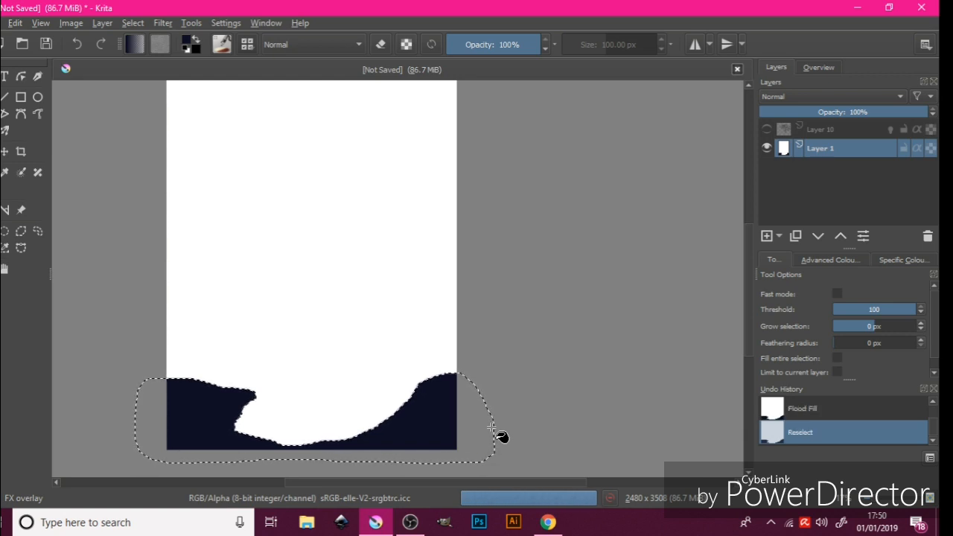
pyautogui.hotkey('ctrl', 'shift', 'a')
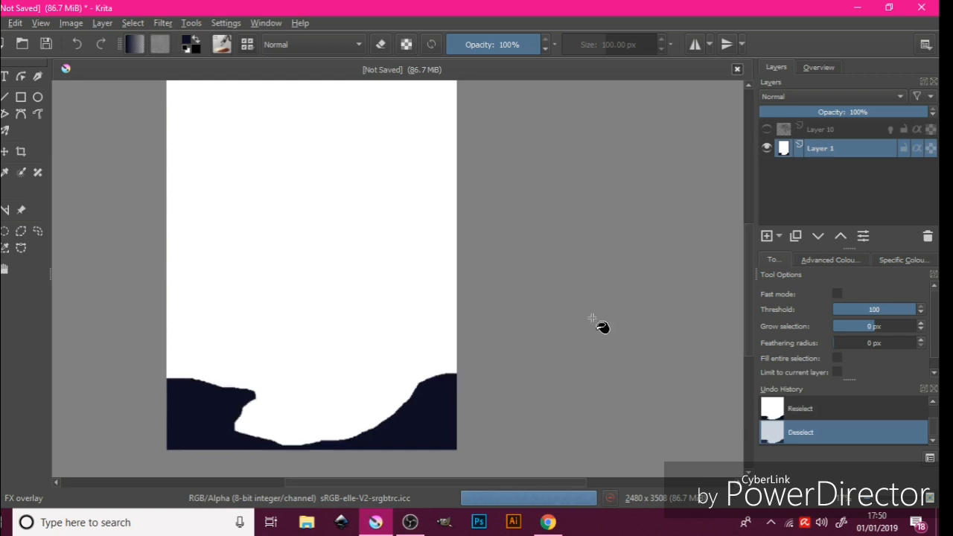
# Add a layer below Layer 1 and outline a second, higher wave freehand that peaks at the page's right edge
pyautogui.click(766, 235)
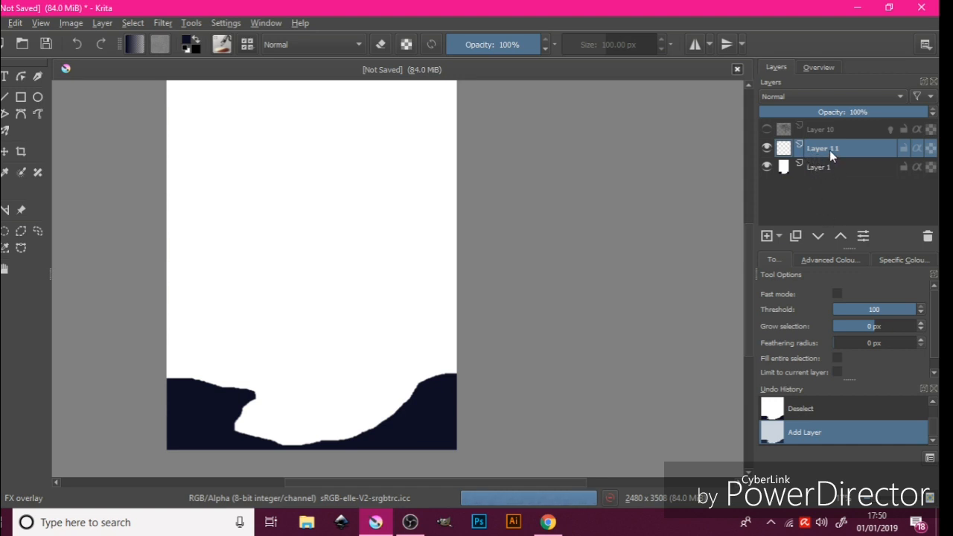
pyautogui.moveTo(829, 148); pyautogui.dragTo(831, 180)
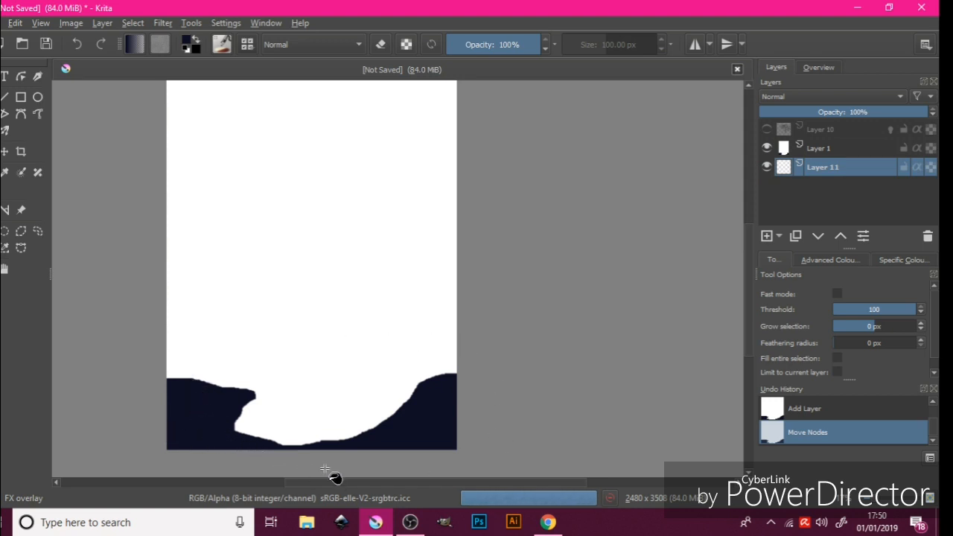
pyautogui.click(35, 234)
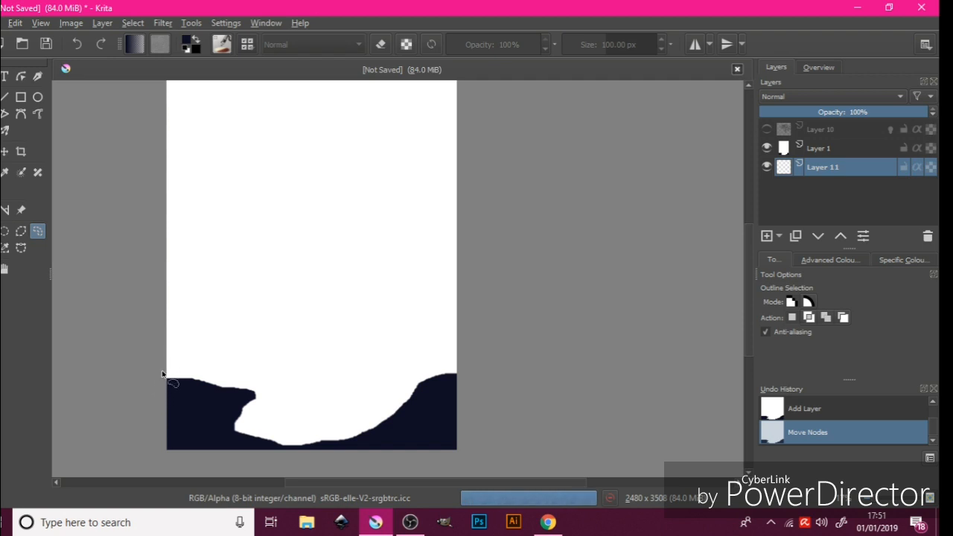
pyautogui.moveTo(170, 373)
pyautogui.mouseDown()
pyautogui.moveTo(312, 392)
pyautogui.moveTo(430, 353)
pyautogui.moveTo(412, 339)
pyautogui.moveTo(451, 333)
pyautogui.mouseUp()
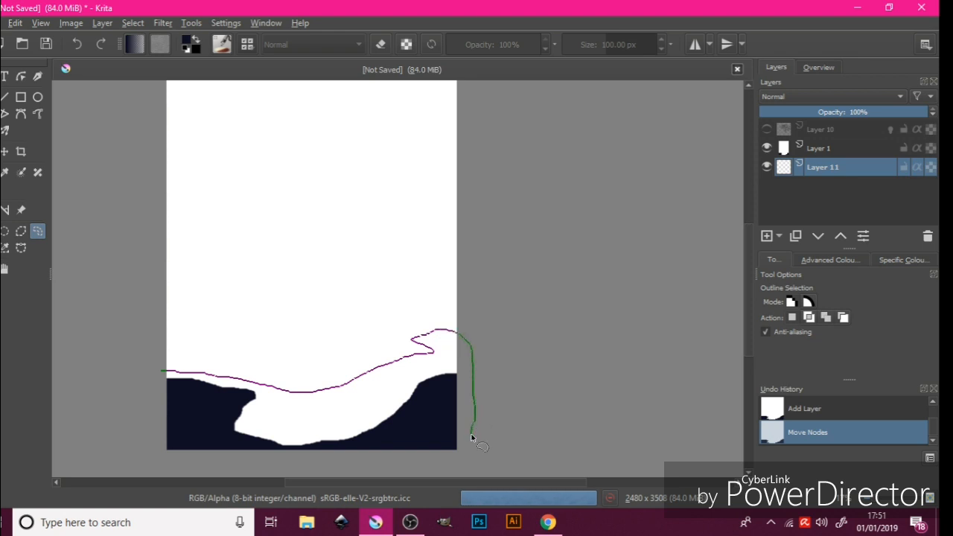
pyautogui.moveTo(403, 464); pyautogui.dragTo(193, 464)
pyautogui.moveTo(134, 441)
pyautogui.mouseDown()
pyautogui.moveTo(128, 393)
pyautogui.moveTo(161, 374)
pyautogui.mouseUp()
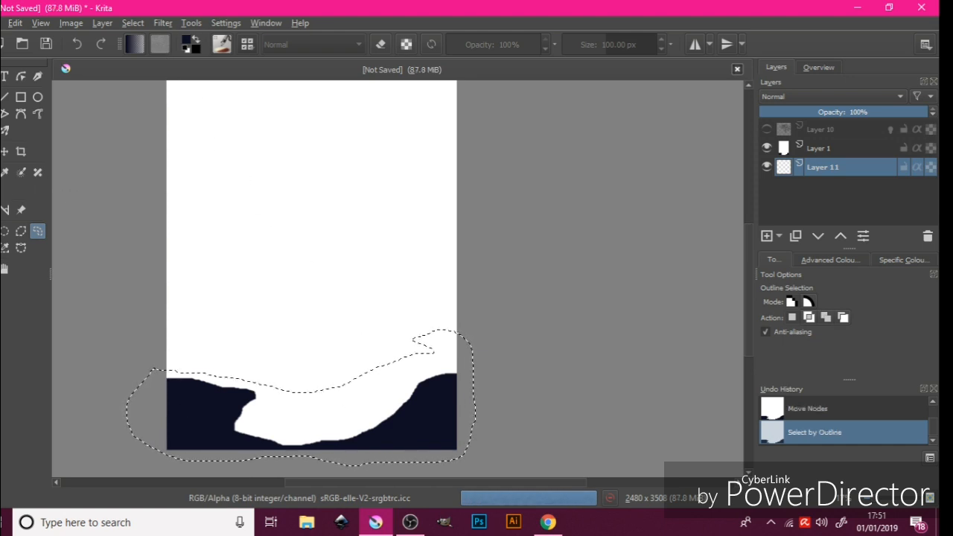
# Flood-fill the second wave with dark blue #003052, raise its layer above Layer 1, and deselect
pyautogui.click(0, 191)
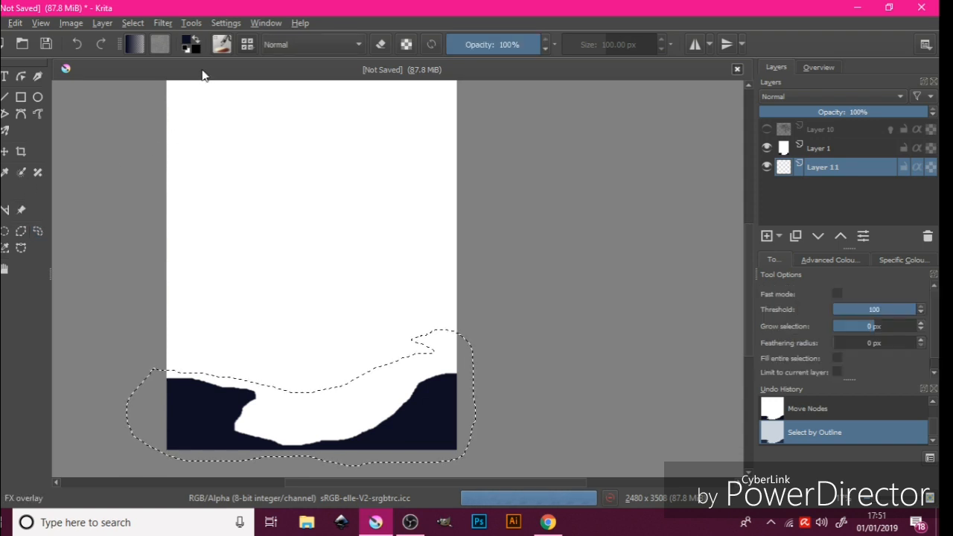
pyautogui.click(189, 44)
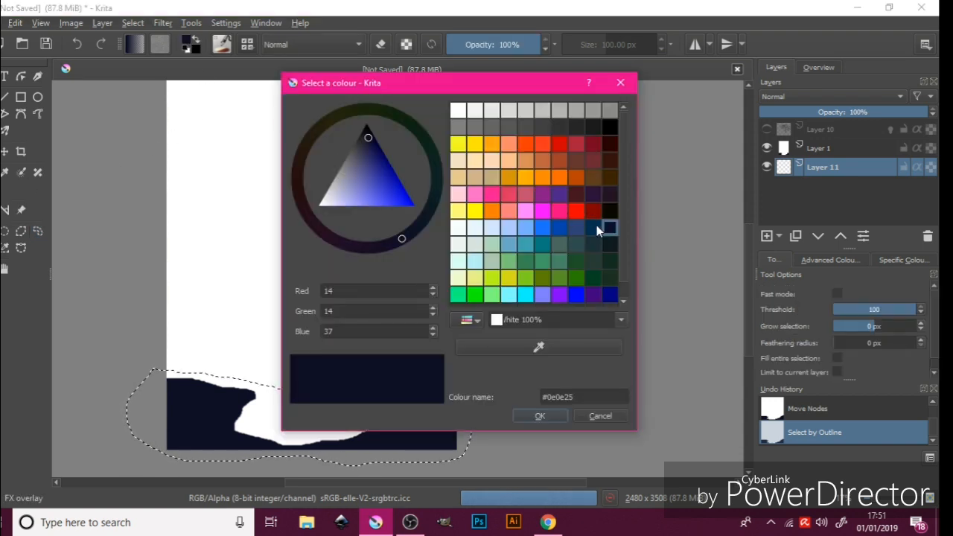
pyautogui.click(596, 225)
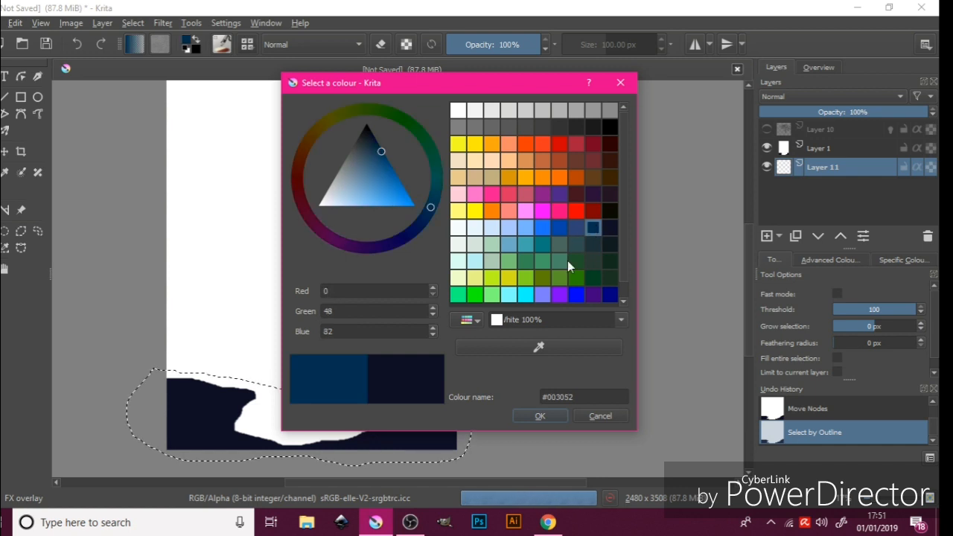
pyautogui.click(534, 417)
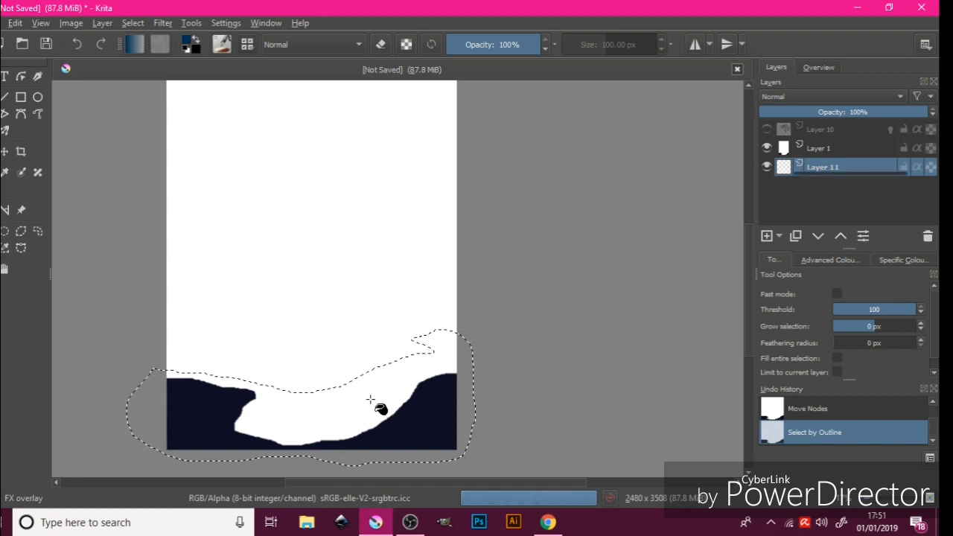
pyautogui.click(370, 400)
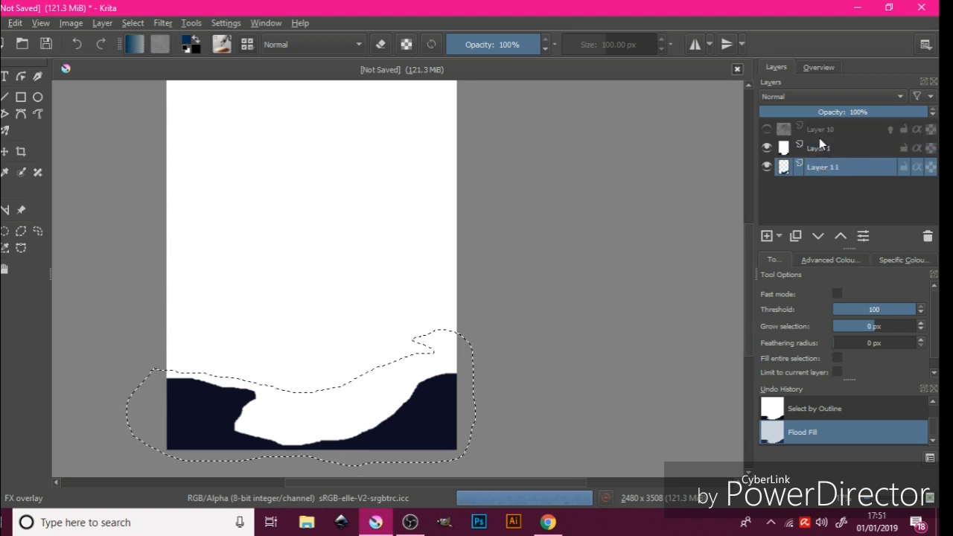
pyautogui.hotkey('ctrl', 'pageup')
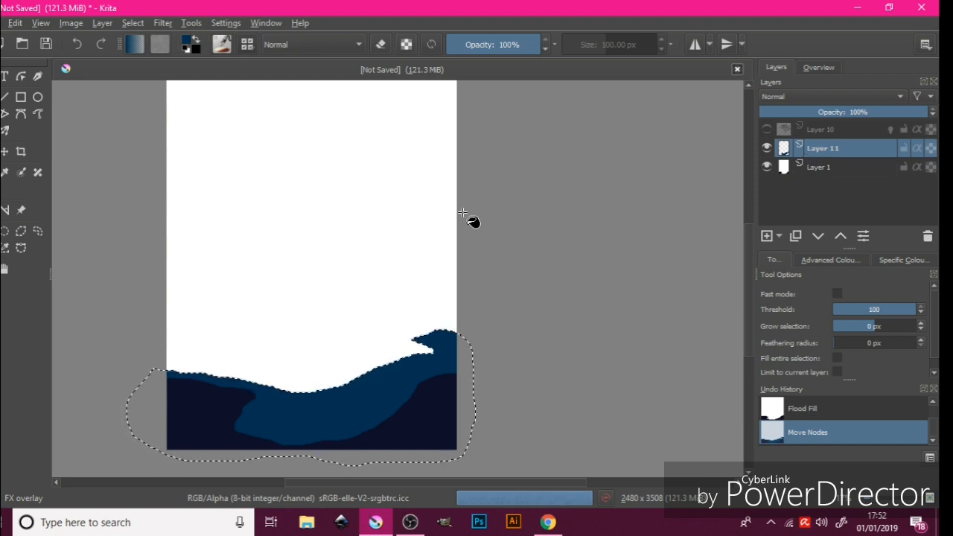
pyautogui.hotkey('ctrl', 'shift', 'a')
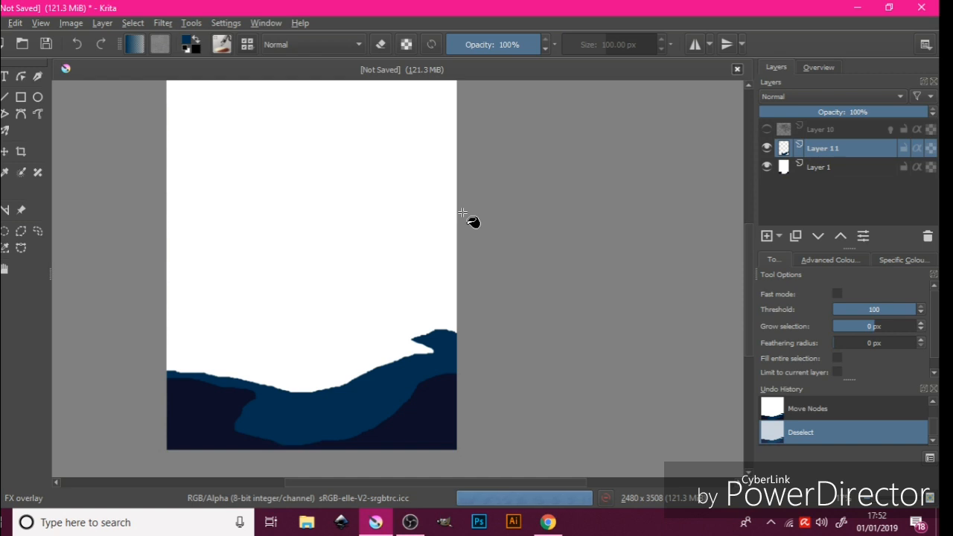
# Outline a third, gently rolling wave freehand above the second one, closing the selection around the bottom of the page
pyautogui.click(34, 230)
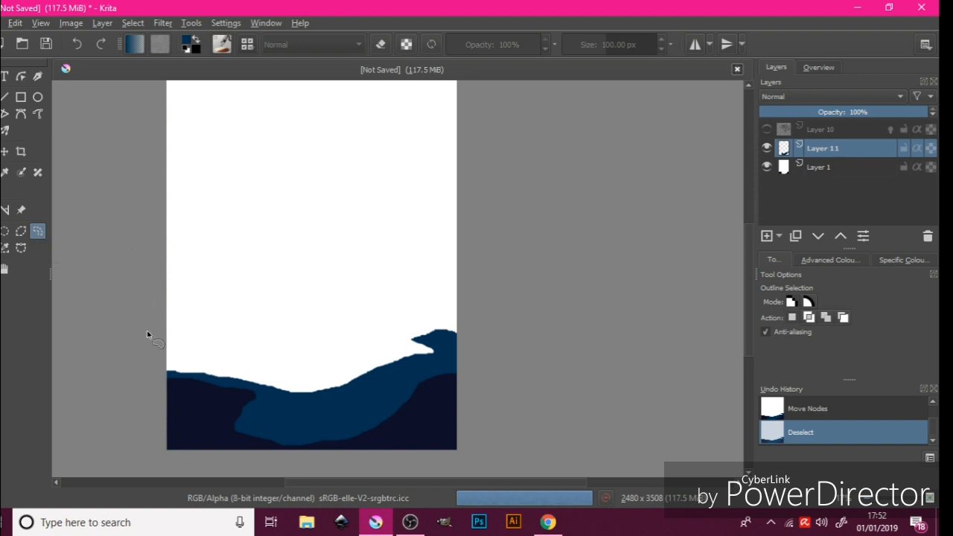
pyautogui.moveTo(154, 333)
pyautogui.mouseDown()
pyautogui.moveTo(280, 317)
pyautogui.moveTo(381, 329)
pyautogui.moveTo(453, 316)
pyautogui.moveTo(473, 333)
pyautogui.mouseUp()
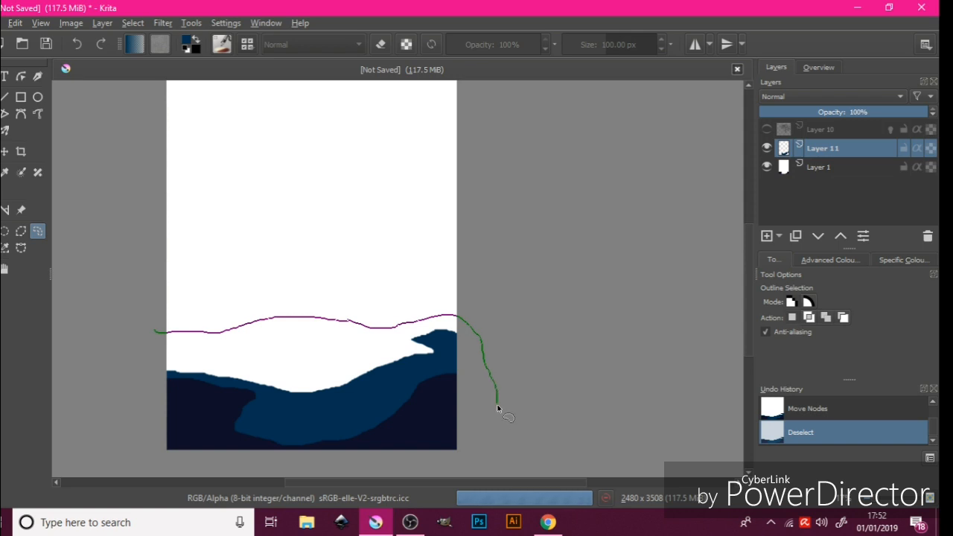
pyautogui.moveTo(487, 448)
pyautogui.mouseDown()
pyautogui.moveTo(436, 462)
pyautogui.moveTo(368, 462)
pyautogui.mouseUp()
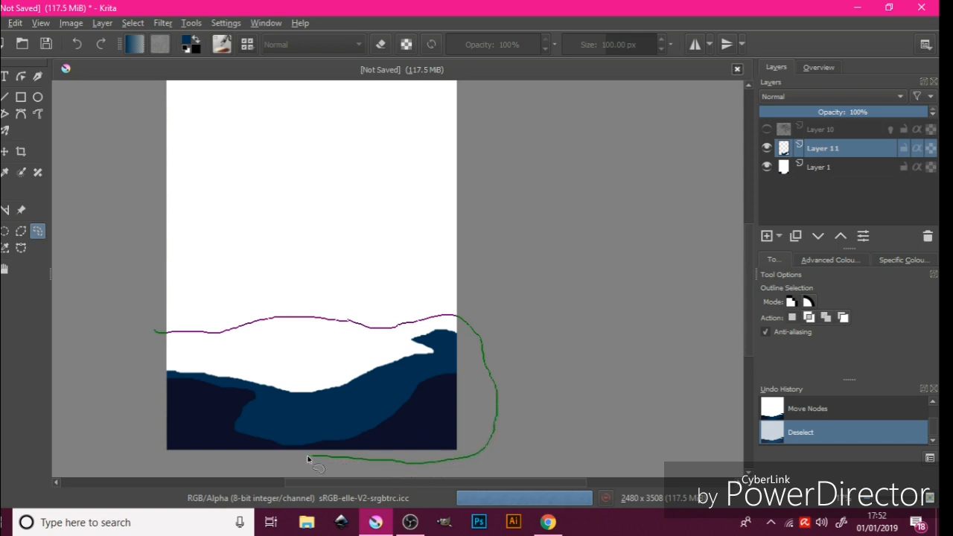
pyautogui.moveTo(307, 458); pyautogui.dragTo(179, 461)
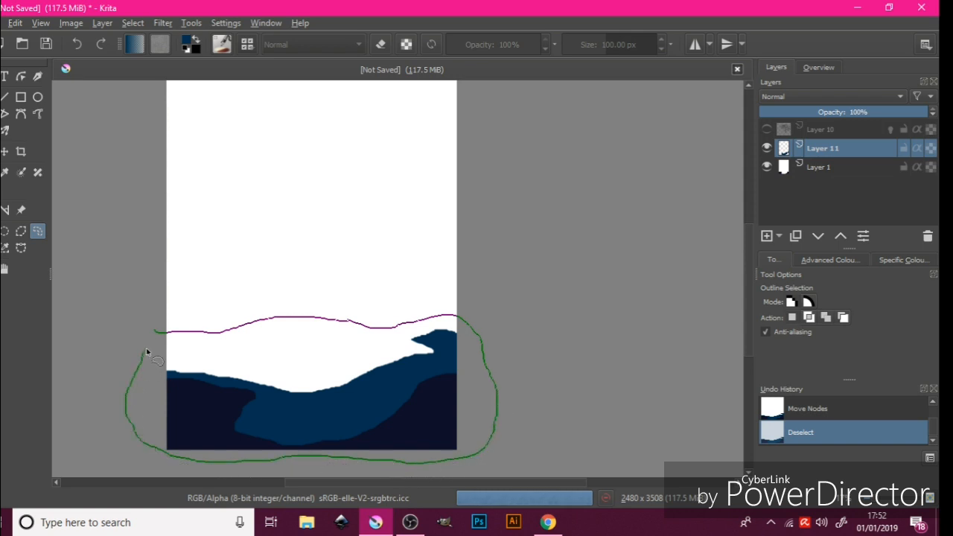
pyautogui.moveTo(154, 332); pyautogui.dragTo(159, 335)
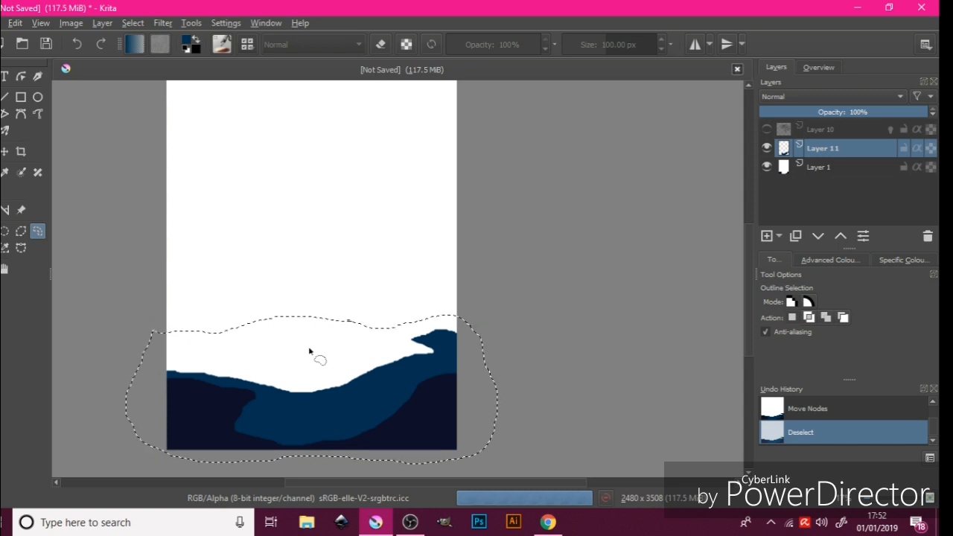
# Flood-fill the selected third wave with blue #2f4476 on a new layer above the other waves
pyautogui.click(189, 43)
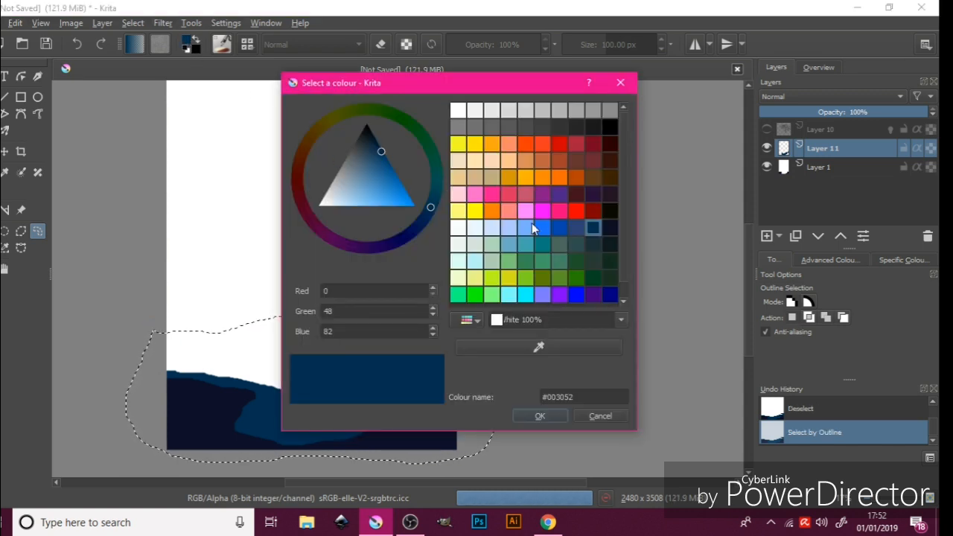
pyautogui.click(576, 229)
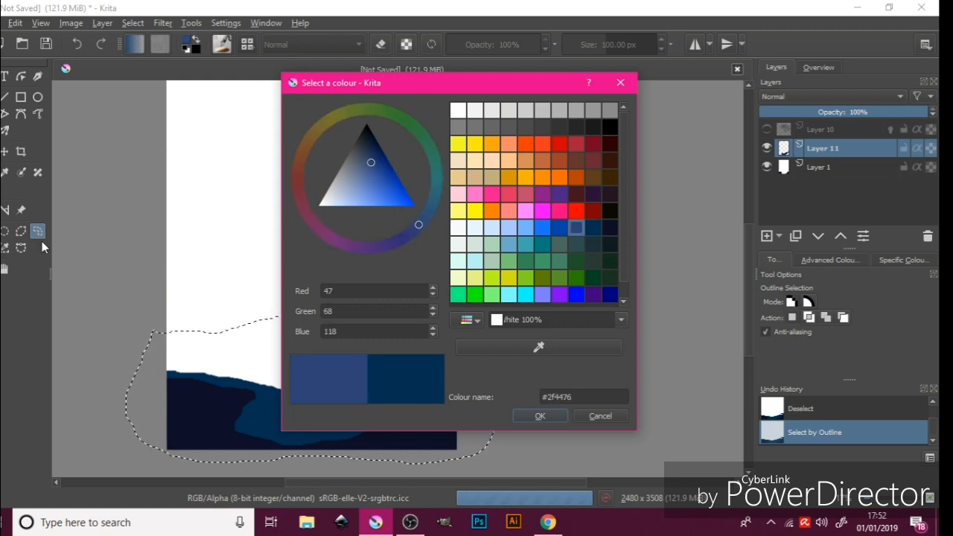
pyautogui.click(539, 415)
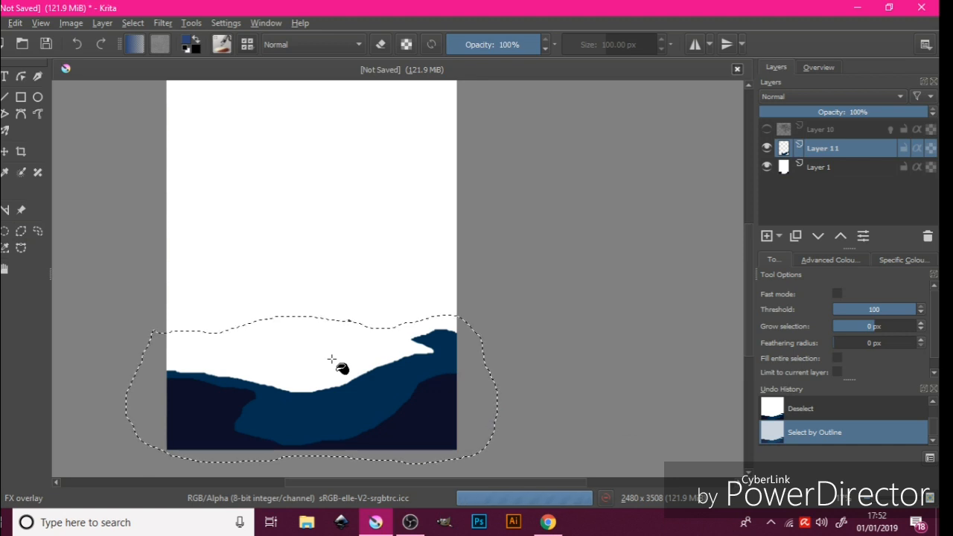
pyautogui.click(766, 238)
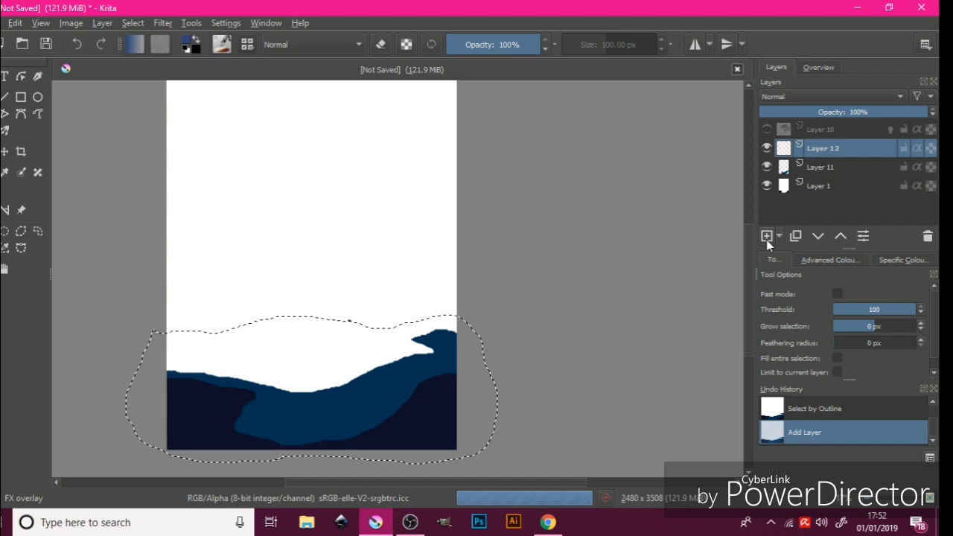
pyautogui.click(303, 365)
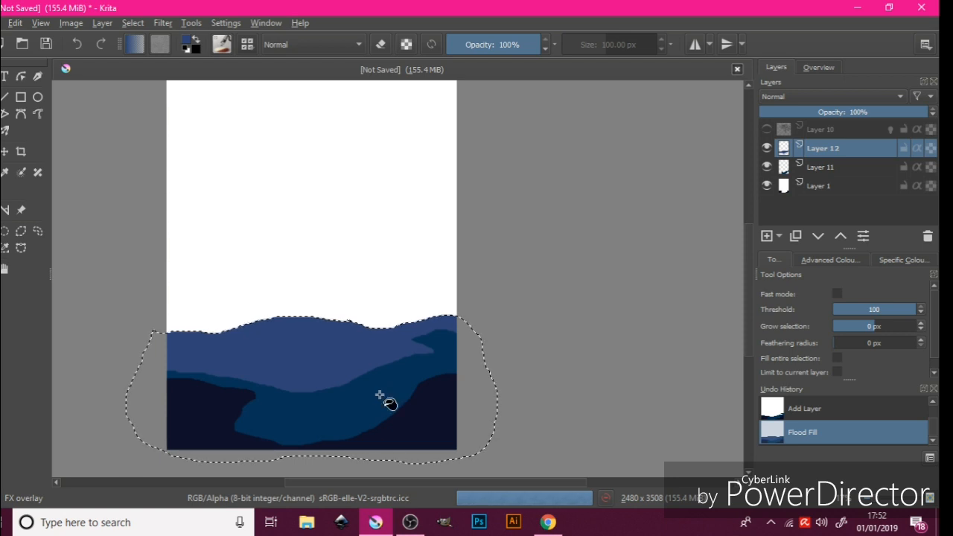
# Deselect the third wave and outline a fourth one freehand on a new layer, rising to a high hill at the page's right edge
pyautogui.hotkey('ctrl', 'shift', 'a')
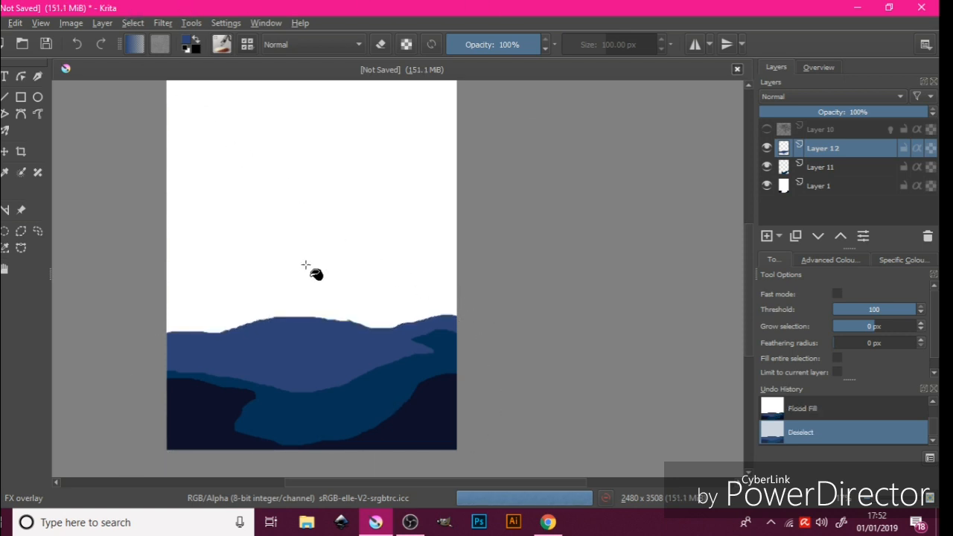
pyautogui.click(40, 232)
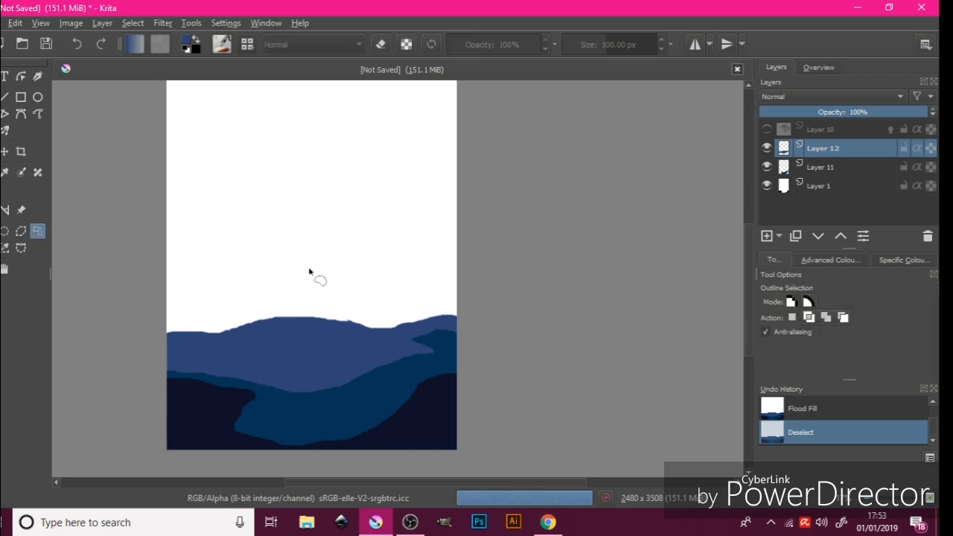
pyautogui.click(765, 237)
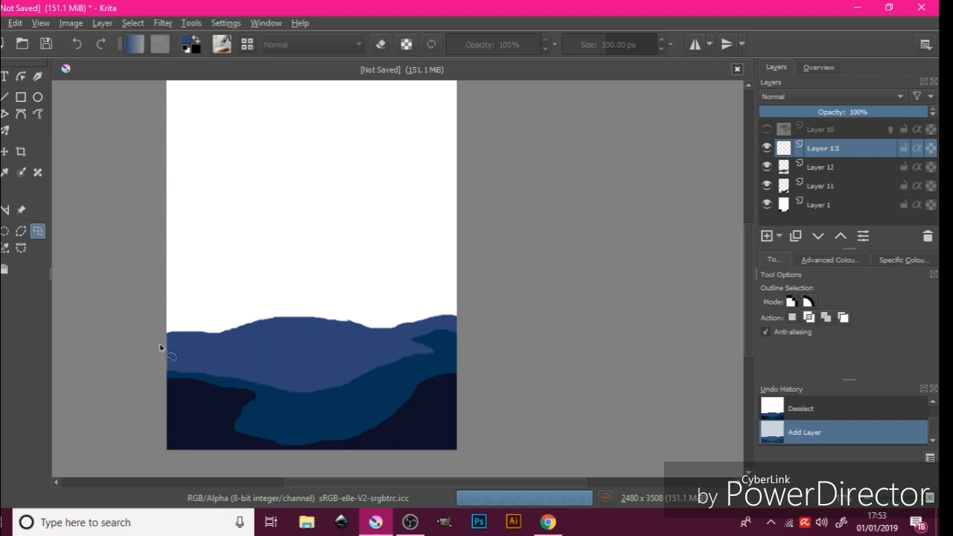
pyautogui.moveTo(153, 349)
pyautogui.mouseDown()
pyautogui.moveTo(277, 342)
pyautogui.moveTo(359, 294)
pyautogui.moveTo(435, 272)
pyautogui.moveTo(462, 276)
pyautogui.moveTo(489, 311)
pyautogui.mouseUp()
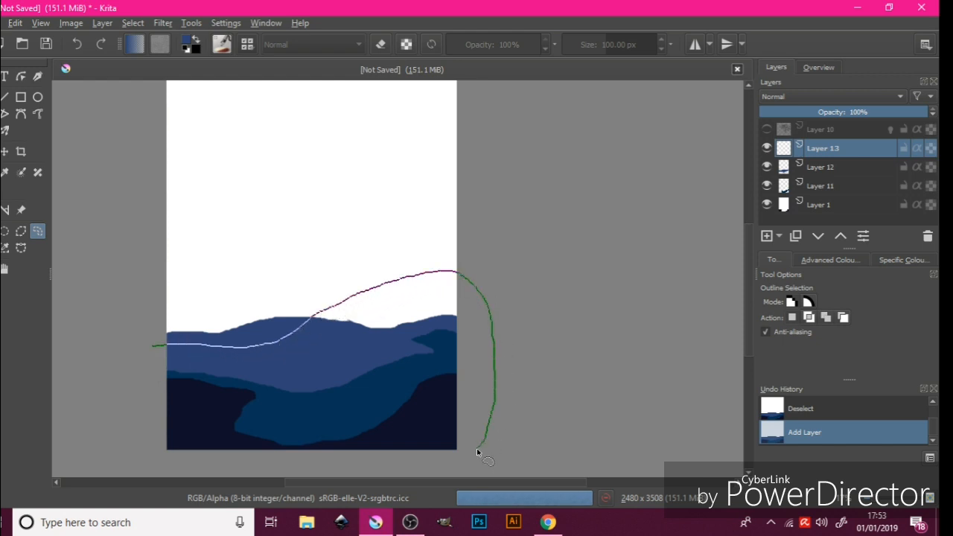
pyautogui.moveTo(429, 465)
pyautogui.mouseDown()
pyautogui.moveTo(331, 469)
pyautogui.moveTo(142, 454)
pyautogui.moveTo(130, 423)
pyautogui.moveTo(144, 362)
pyautogui.mouseUp()
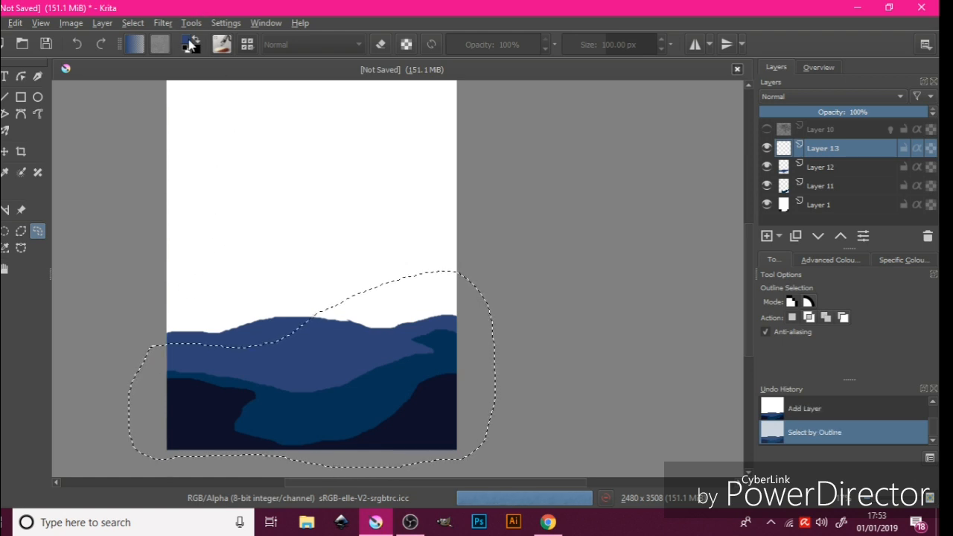
# Flood-fill the selected right-hand hill with blue #0046aa and deselect
pyautogui.click(189, 44)
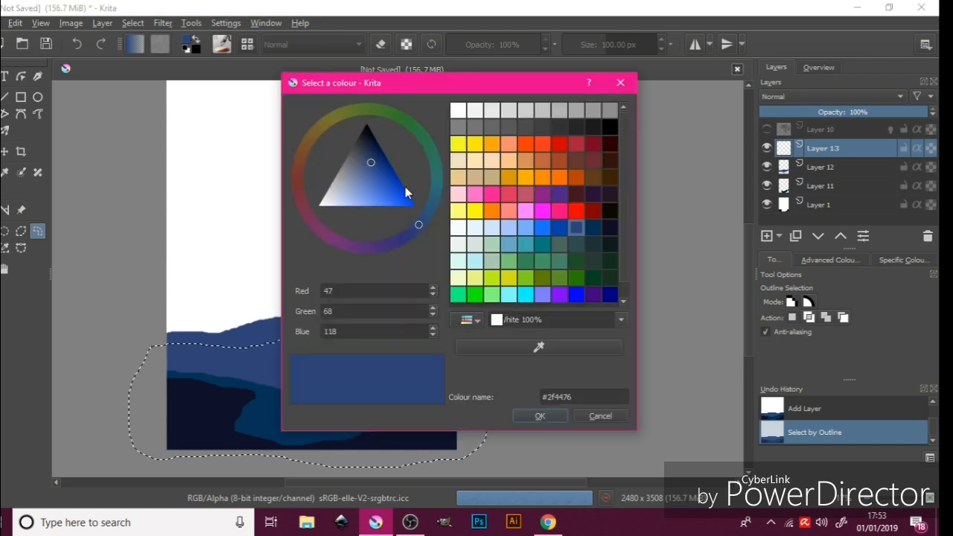
pyautogui.click(561, 228)
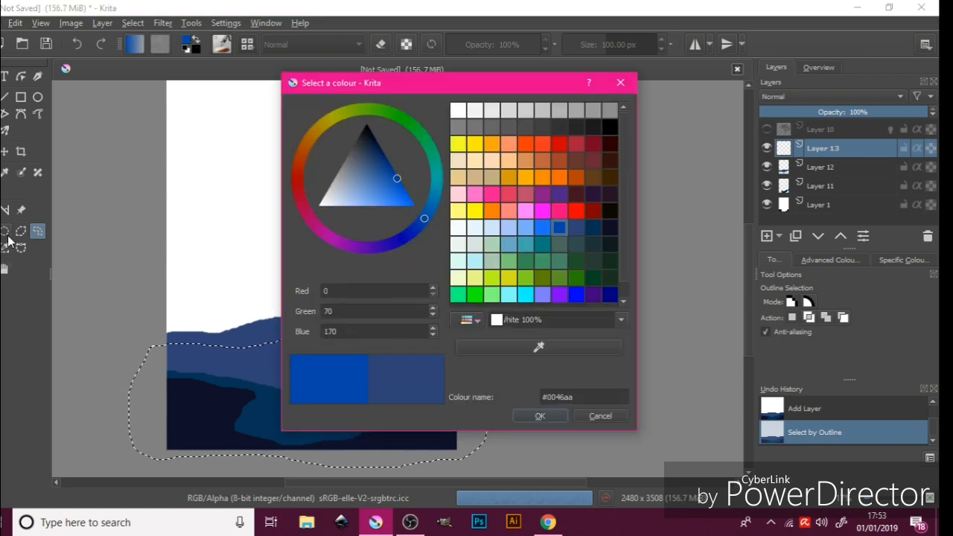
pyautogui.press('f')
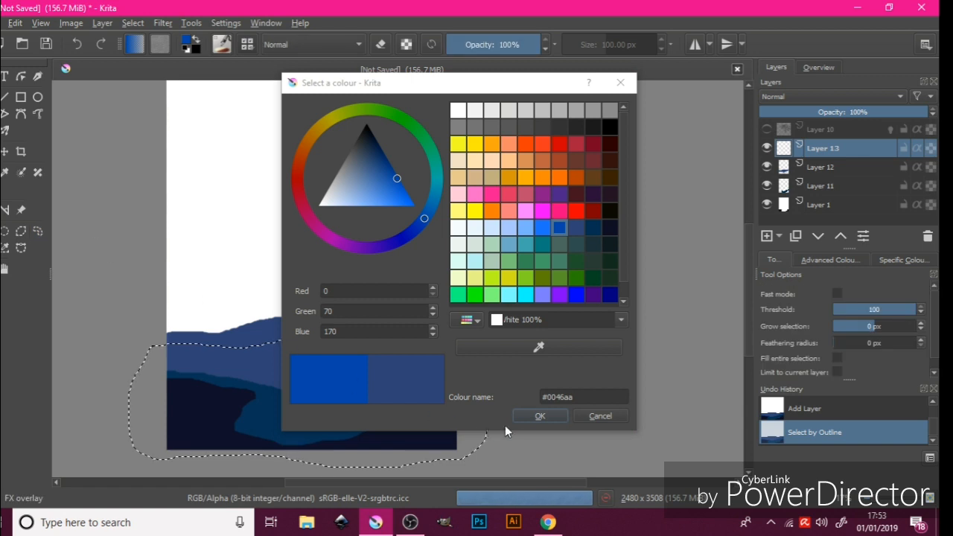
pyautogui.click(539, 416)
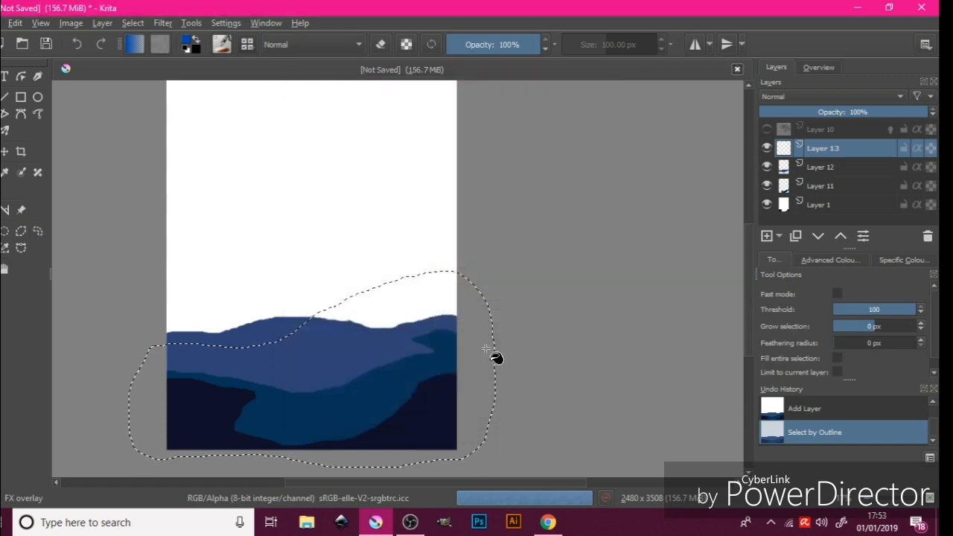
pyautogui.click(424, 340)
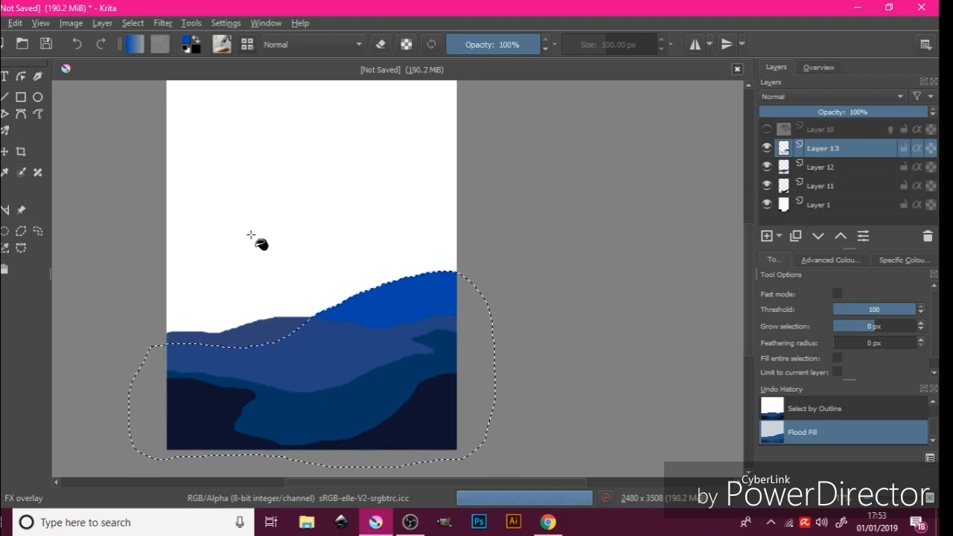
pyautogui.click(138, 25)
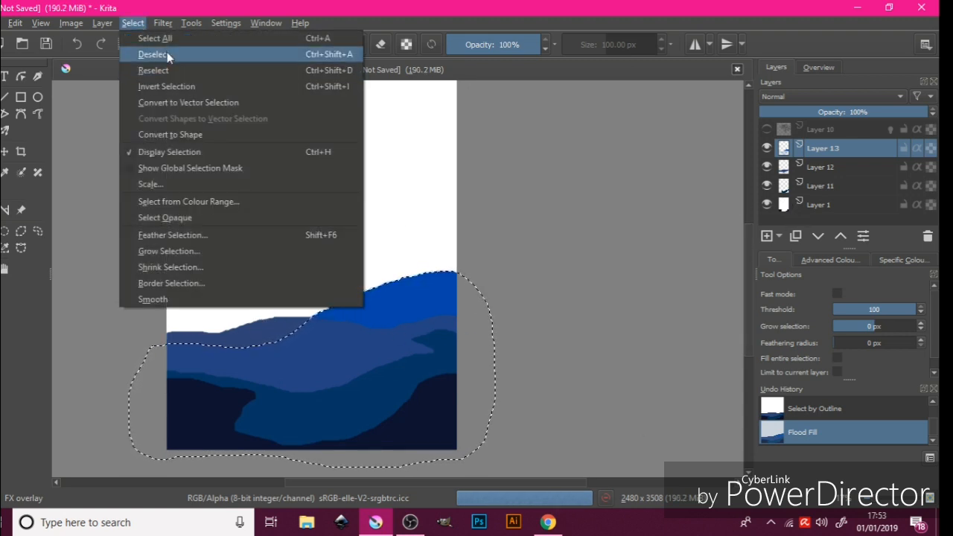
pyautogui.click(166, 54)
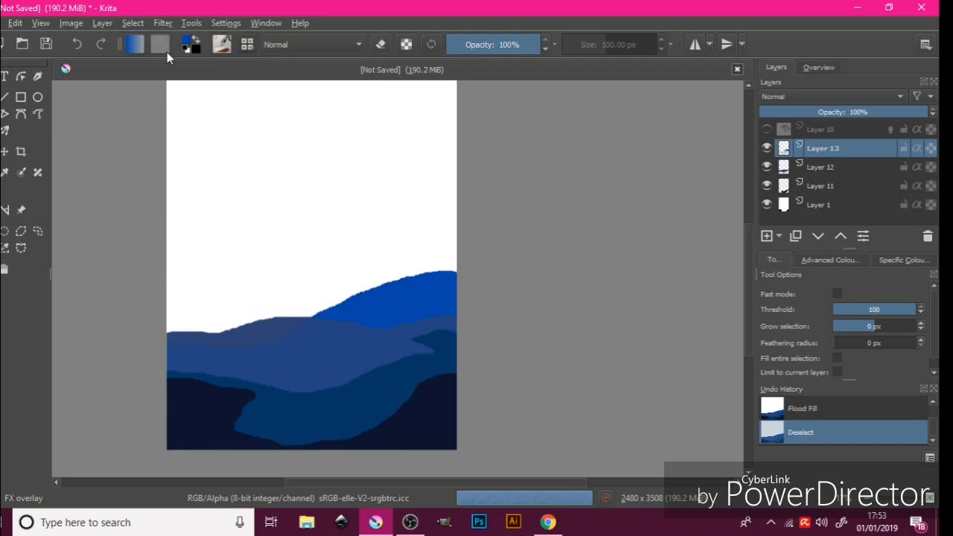
# Outline a fifth wave freehand on a new layer, starting high at the page's left edge and sloping down across the blue hill
pyautogui.click(41, 233)
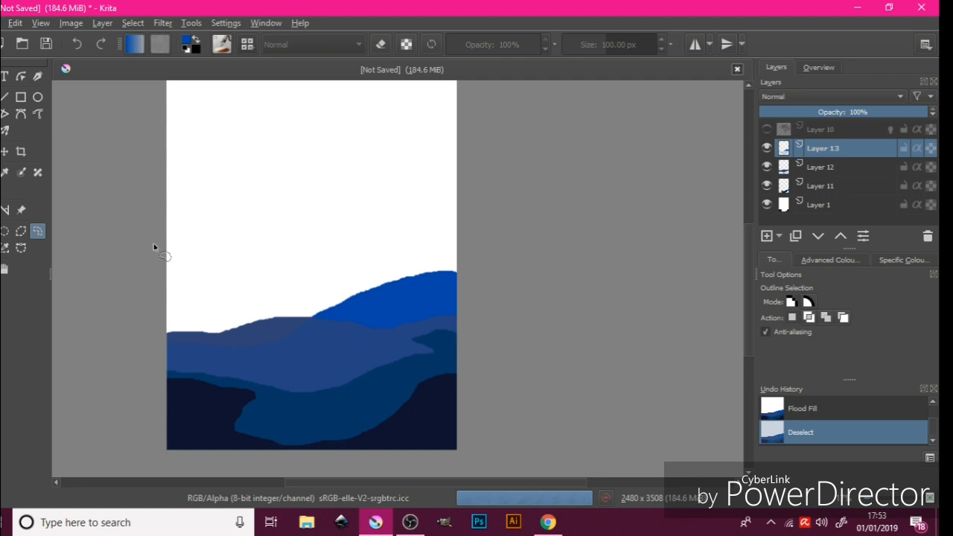
pyautogui.click(766, 236)
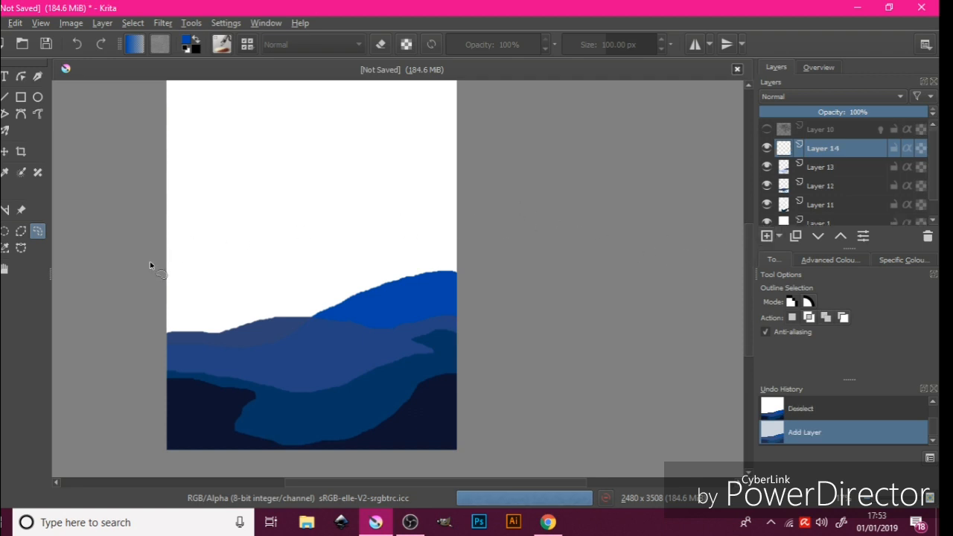
pyautogui.moveTo(149, 262)
pyautogui.mouseDown()
pyautogui.moveTo(275, 284)
pyautogui.moveTo(386, 286)
pyautogui.moveTo(424, 306)
pyautogui.mouseUp()
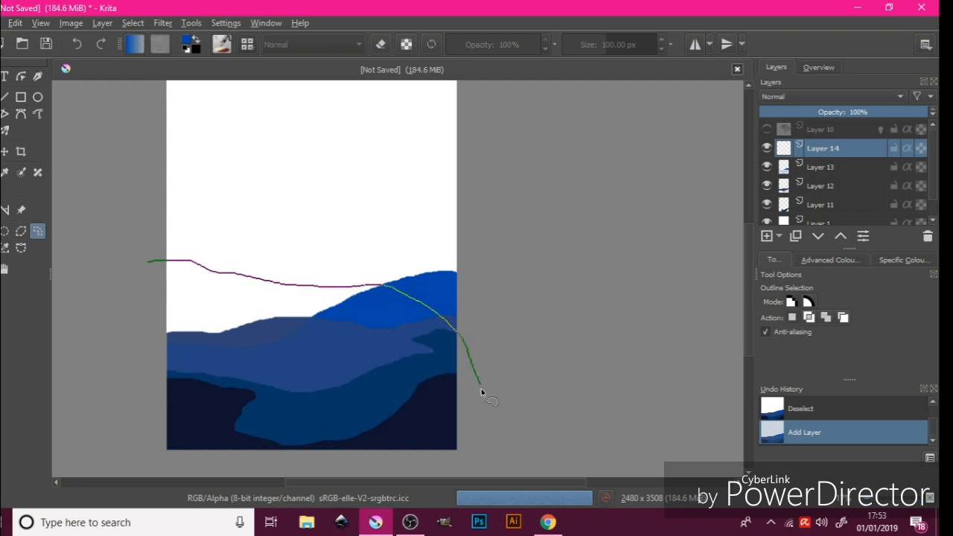
pyautogui.moveTo(481, 391)
pyautogui.mouseDown()
pyautogui.moveTo(493, 440)
pyautogui.moveTo(488, 463)
pyautogui.mouseUp()
pyautogui.moveTo(416, 464)
pyautogui.mouseDown()
pyautogui.moveTo(229, 466)
pyautogui.moveTo(116, 440)
pyautogui.moveTo(149, 261)
pyautogui.mouseUp()
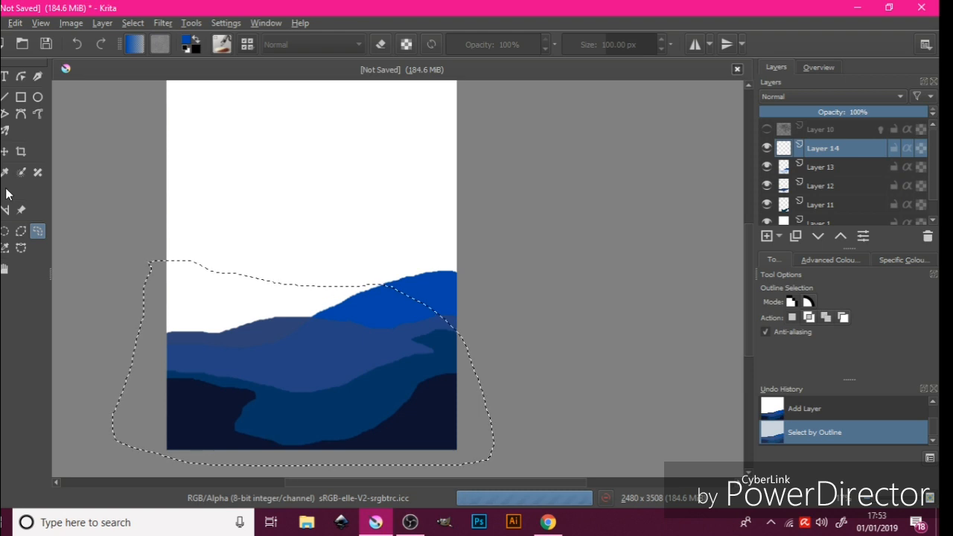
# Flood-fill the selected fifth wave with bright blue #1e74fd and deselect
pyautogui.press('f')
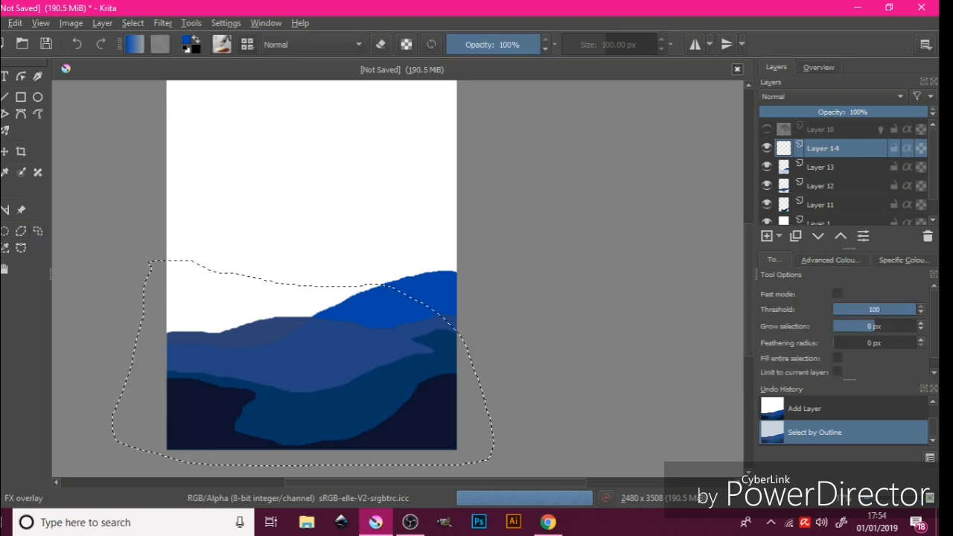
pyautogui.click(190, 45)
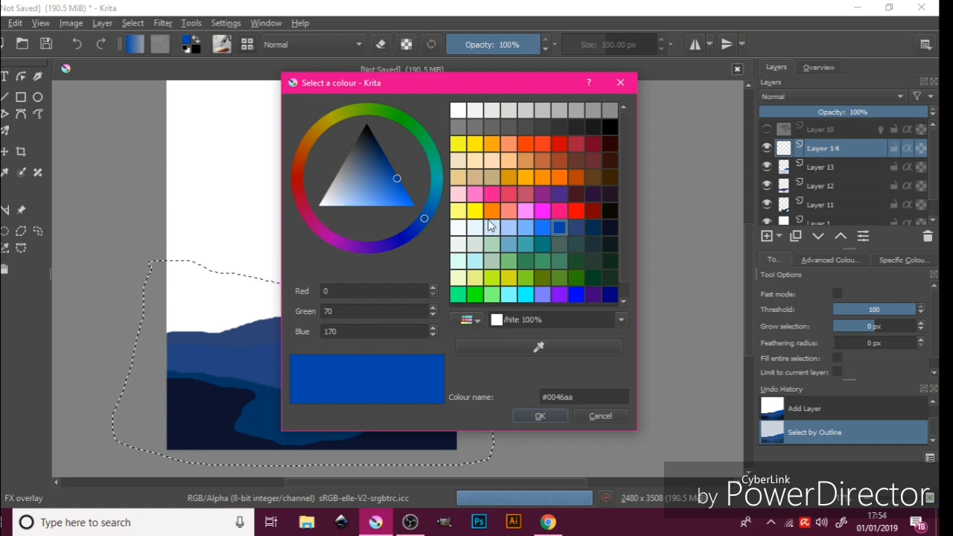
pyautogui.click(549, 228)
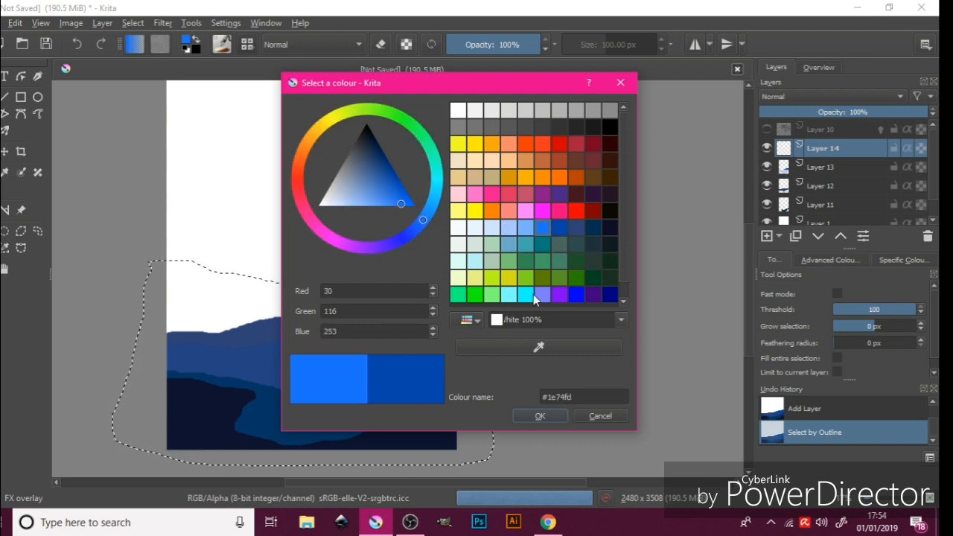
pyautogui.click(537, 417)
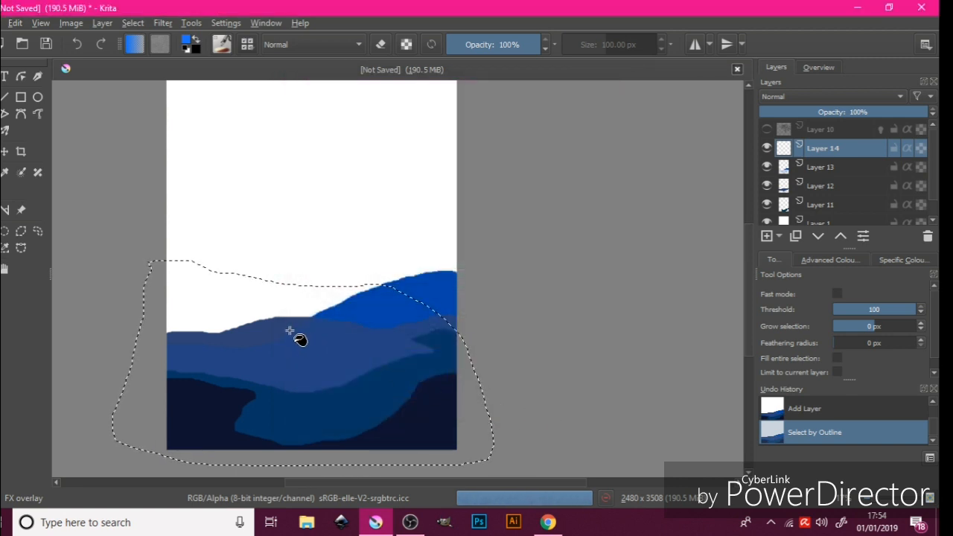
pyautogui.click(251, 309)
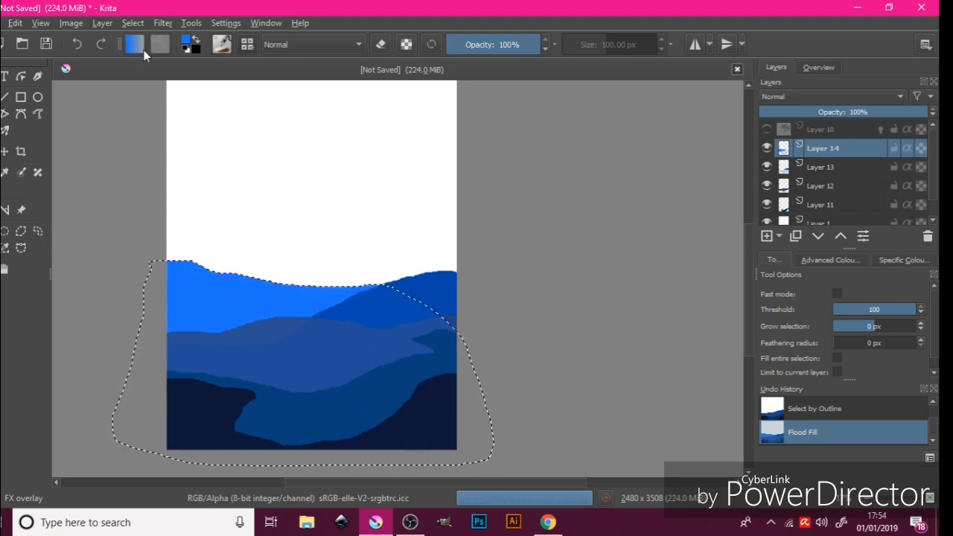
pyautogui.click(133, 23)
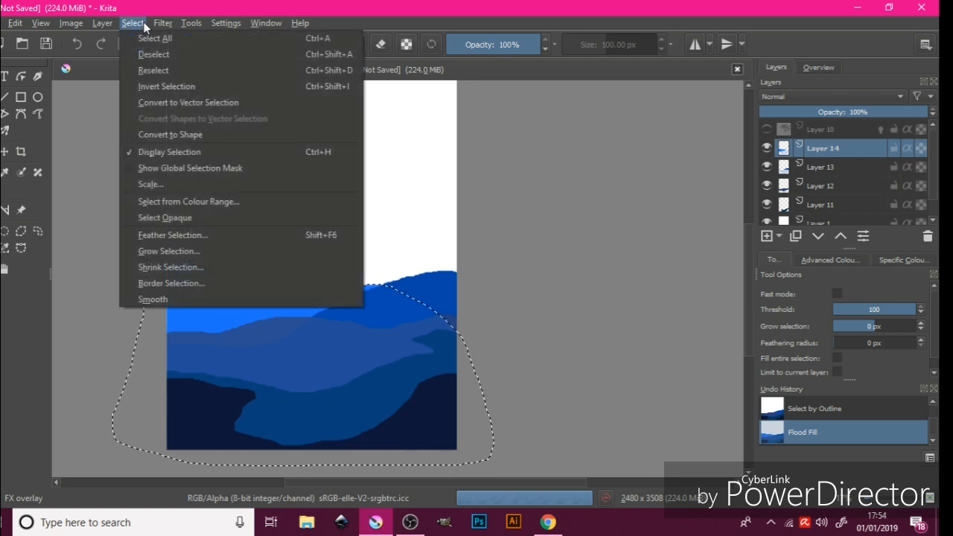
pyautogui.click(179, 52)
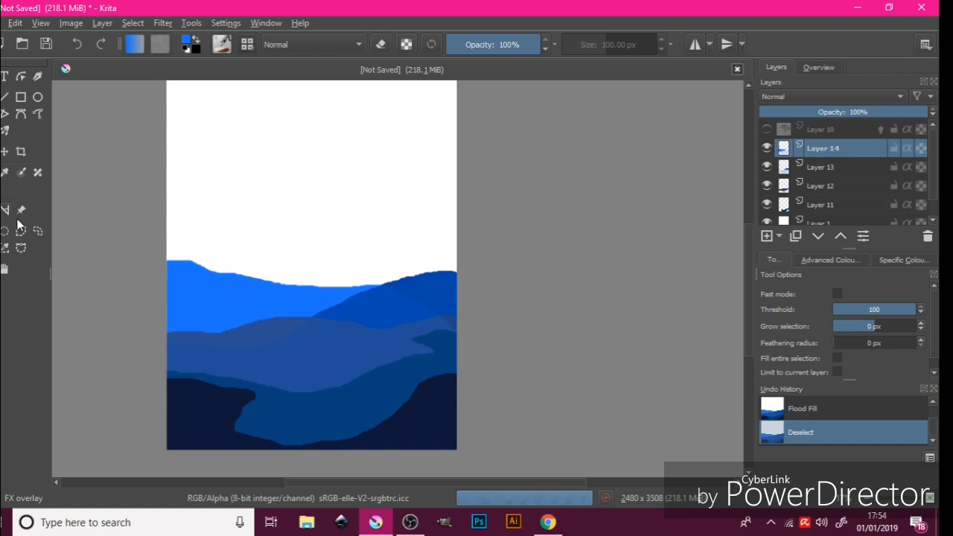
# Outline jagged mountains freehand on a new layer, with a central peak and a higher one at the right edge, closing around the page's bottom
pyautogui.click(37, 231)
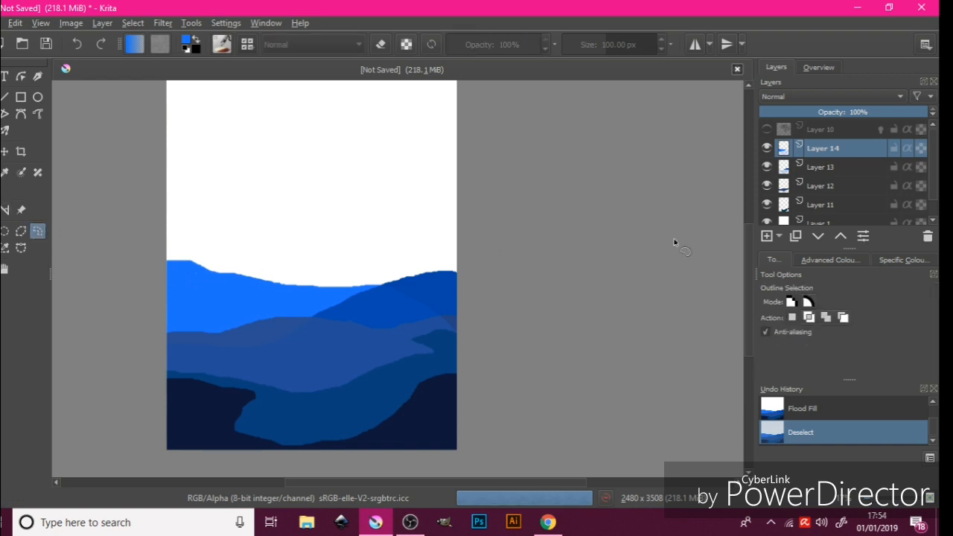
pyautogui.click(768, 236)
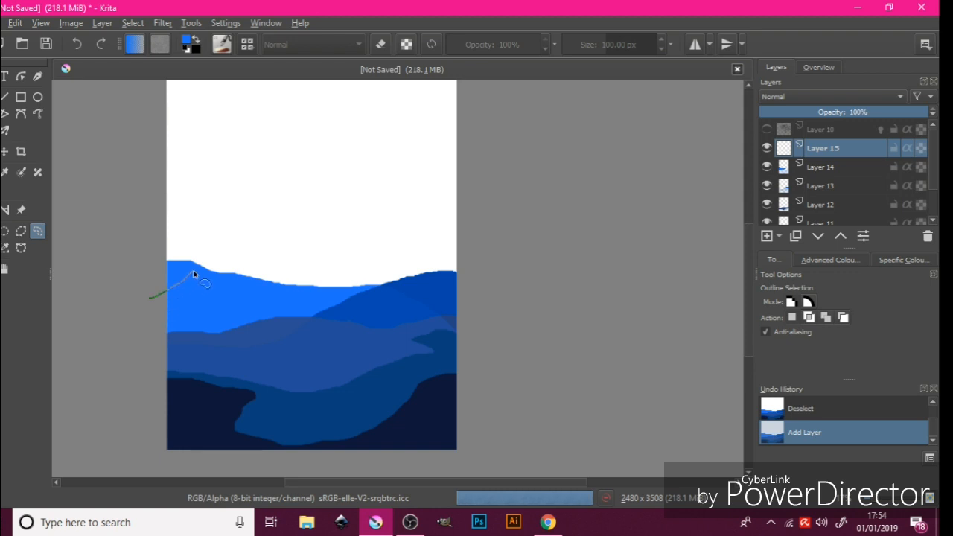
pyautogui.moveTo(193, 275)
pyautogui.mouseDown()
pyautogui.moveTo(310, 184)
pyautogui.moveTo(377, 256)
pyautogui.mouseUp()
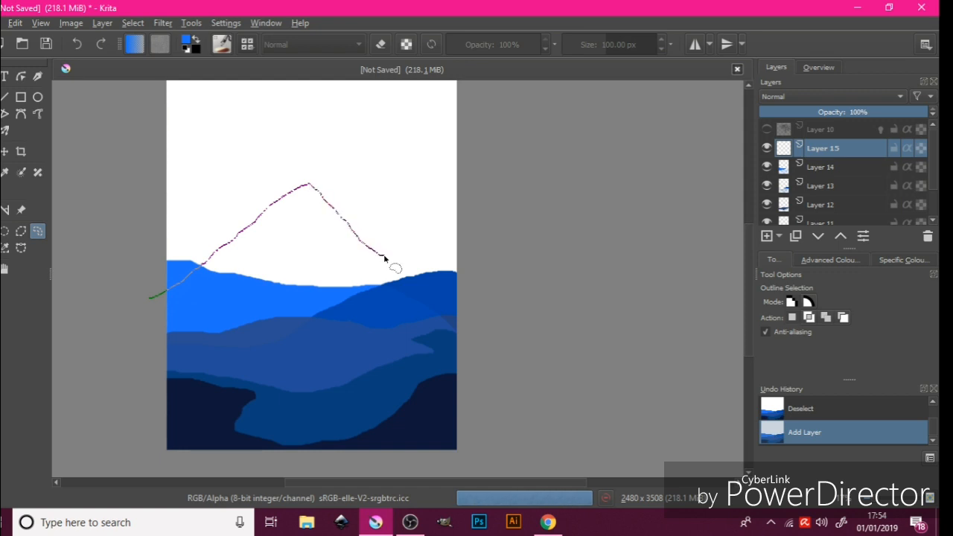
pyautogui.moveTo(385, 257); pyautogui.dragTo(462, 136)
pyautogui.moveTo(491, 172)
pyautogui.mouseDown()
pyautogui.moveTo(524, 406)
pyautogui.moveTo(506, 440)
pyautogui.moveTo(462, 466)
pyautogui.mouseUp()
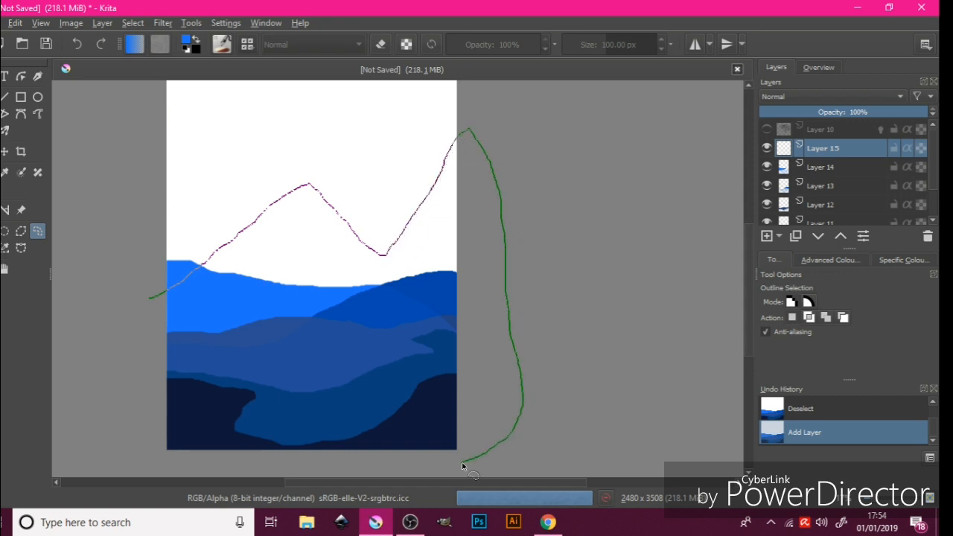
pyautogui.moveTo(386, 468)
pyautogui.mouseDown()
pyautogui.moveTo(154, 460)
pyautogui.moveTo(123, 450)
pyautogui.mouseUp()
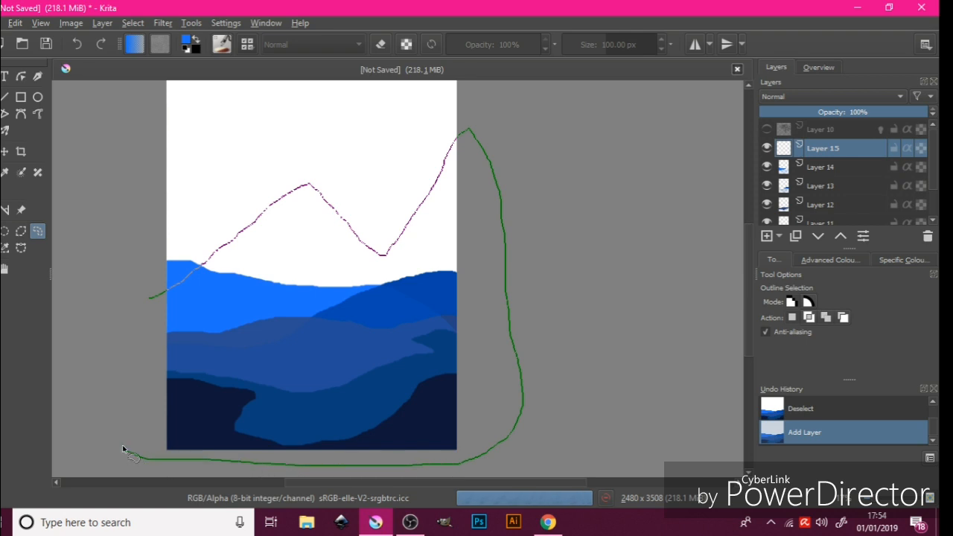
pyautogui.moveTo(131, 328); pyautogui.dragTo(153, 294)
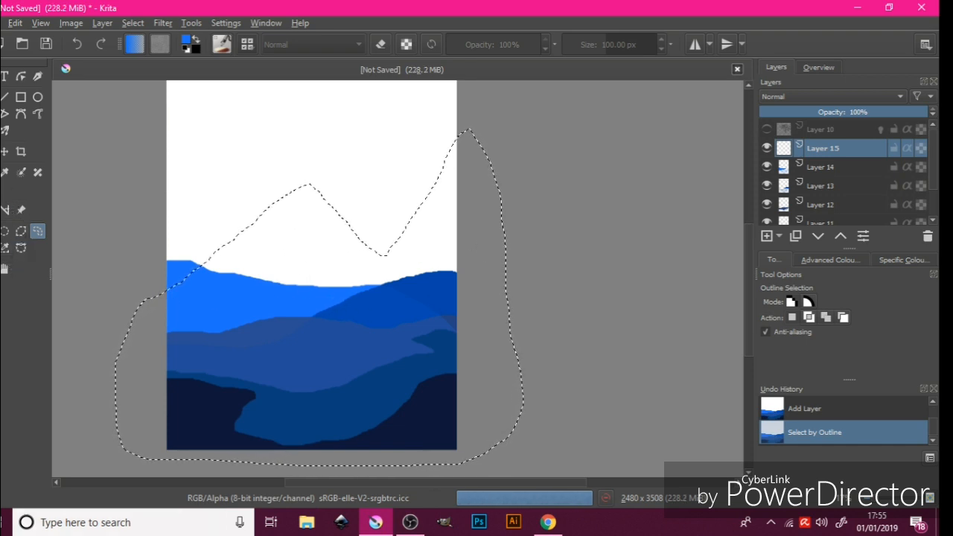
# Flood-fill the selected mountains with light blue #77b3fe and deselect
pyautogui.click(0, 192)
pyautogui.click(189, 41)
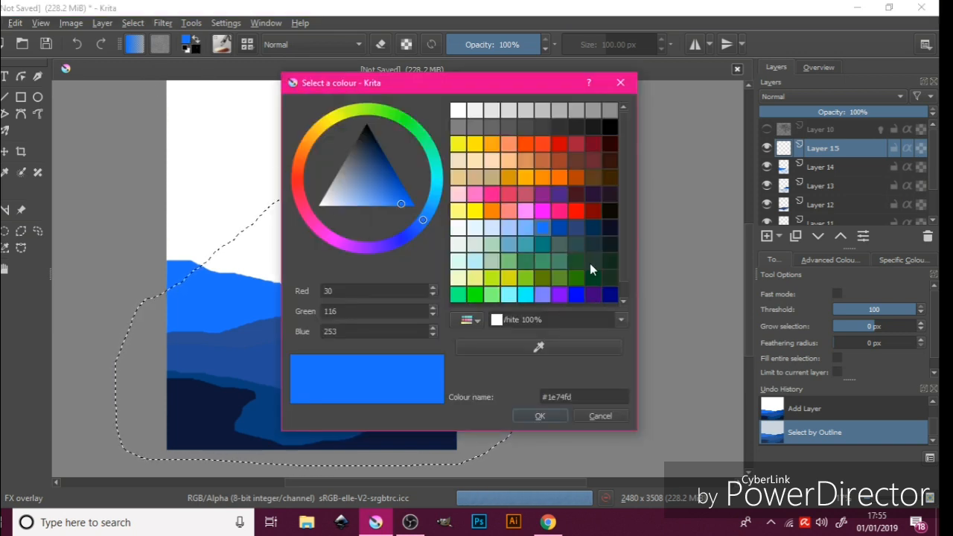
pyautogui.click(530, 229)
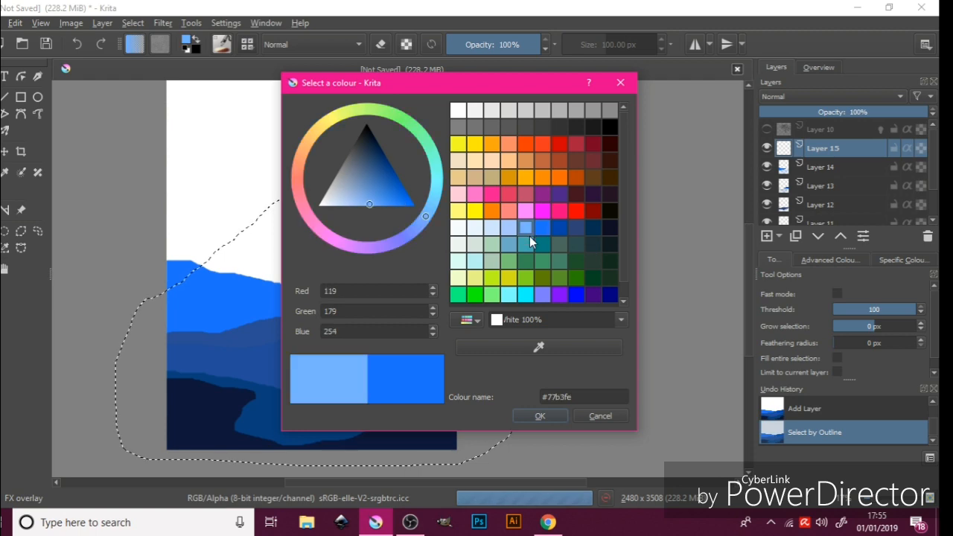
pyautogui.click(539, 416)
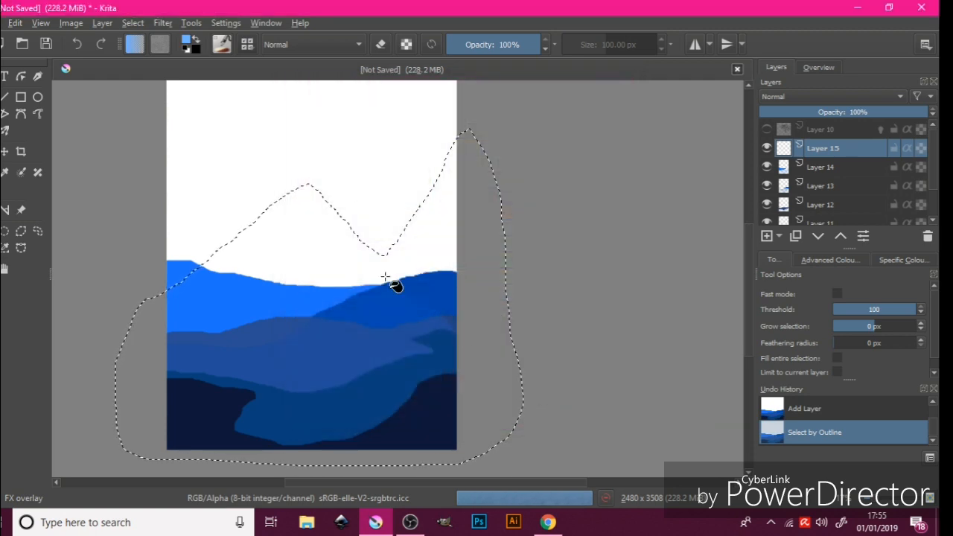
pyautogui.click(307, 232)
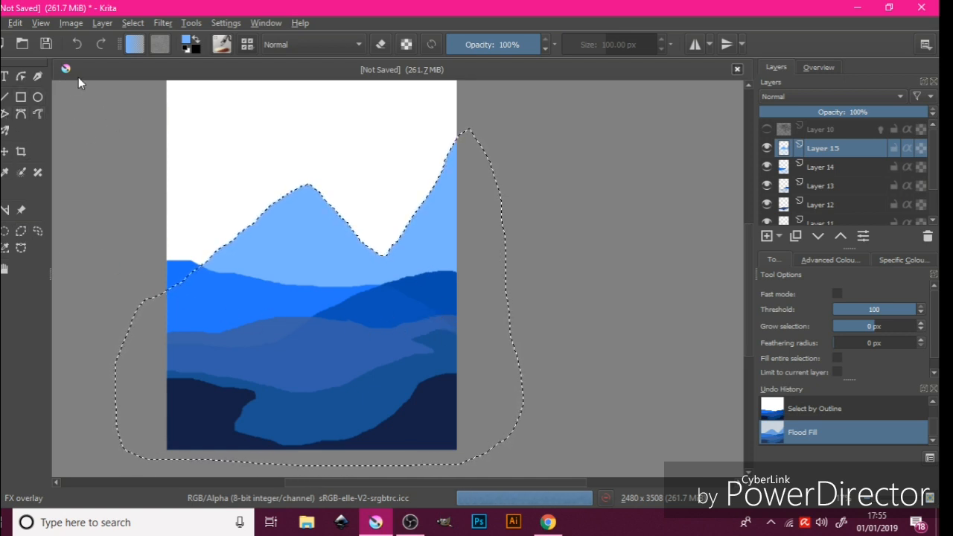
pyautogui.click(133, 23)
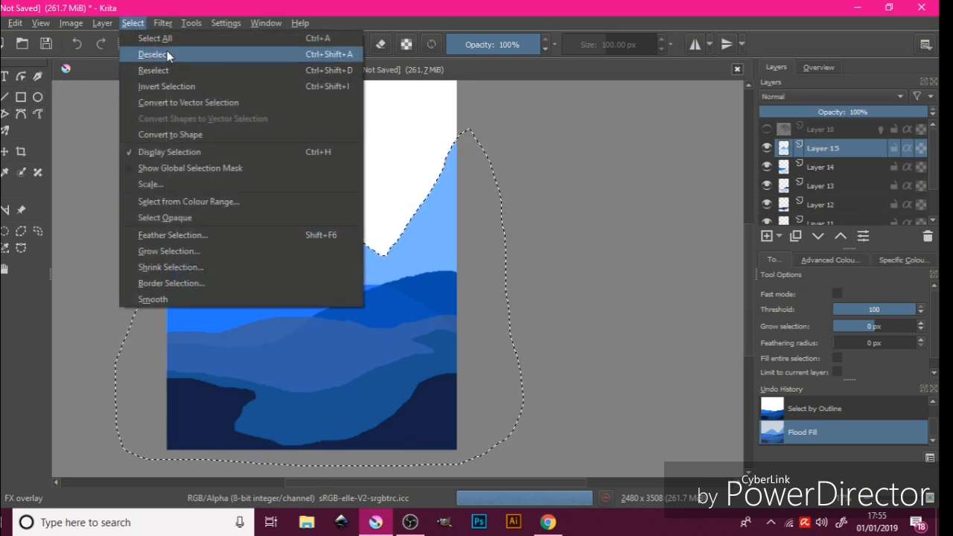
pyautogui.click(166, 54)
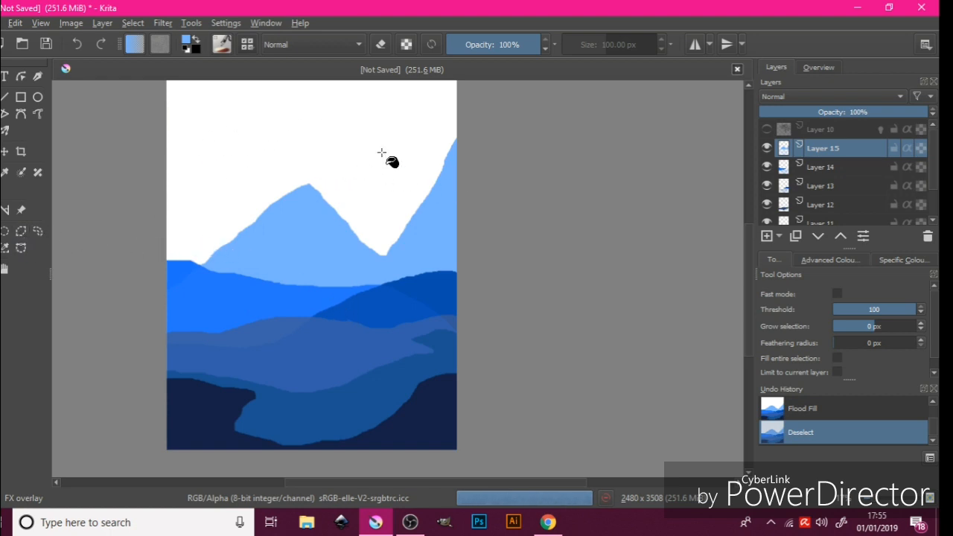
# Add a new paint layer directly above Layer 1, beneath all the wave and mountain layers
pyautogui.click(931, 221)
pyautogui.click(931, 222)
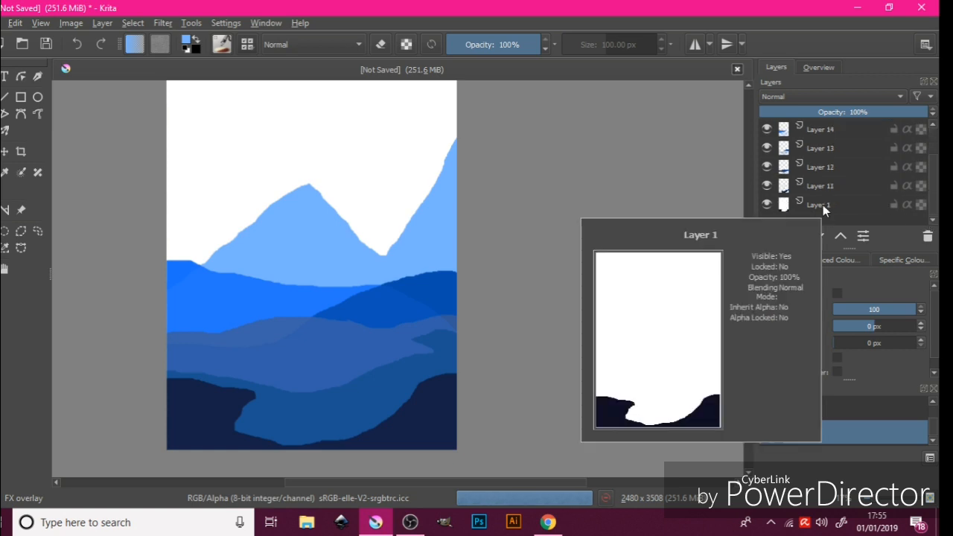
pyautogui.click(823, 204)
pyautogui.click(767, 236)
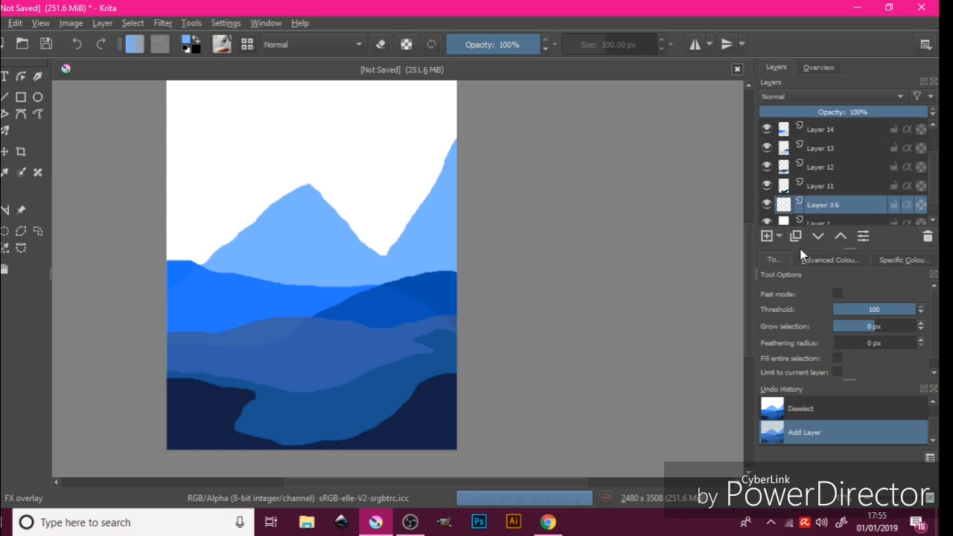
pyautogui.click(779, 237)
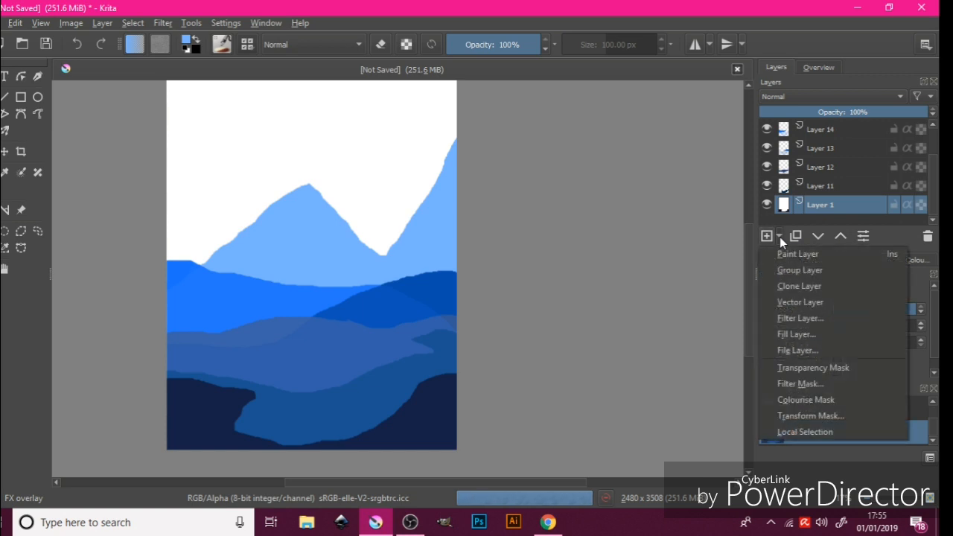
pyautogui.click(795, 255)
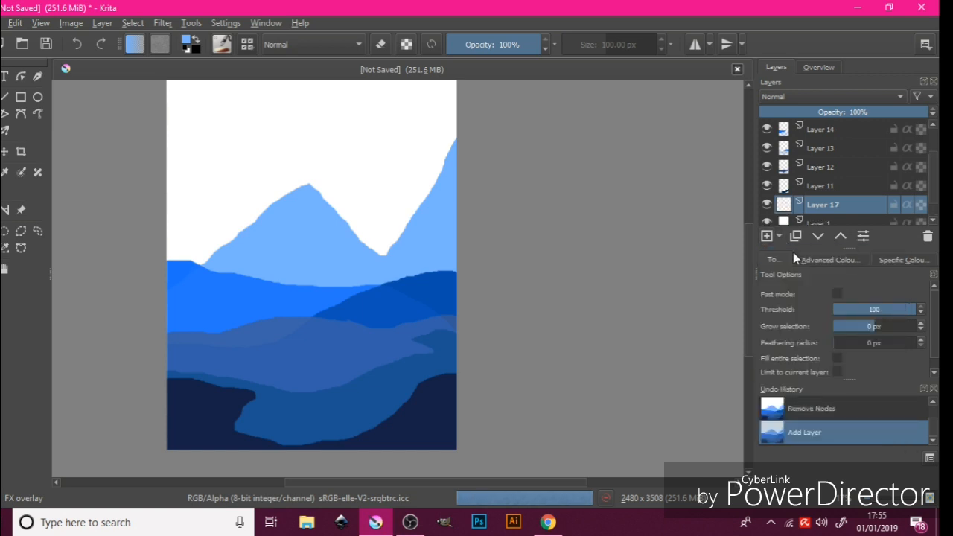
# Set the foreground colour to dark navy #141448 and flood-fill the sky on the new layer
pyautogui.click(193, 50)
pyautogui.click(540, 416)
pyautogui.click(195, 40)
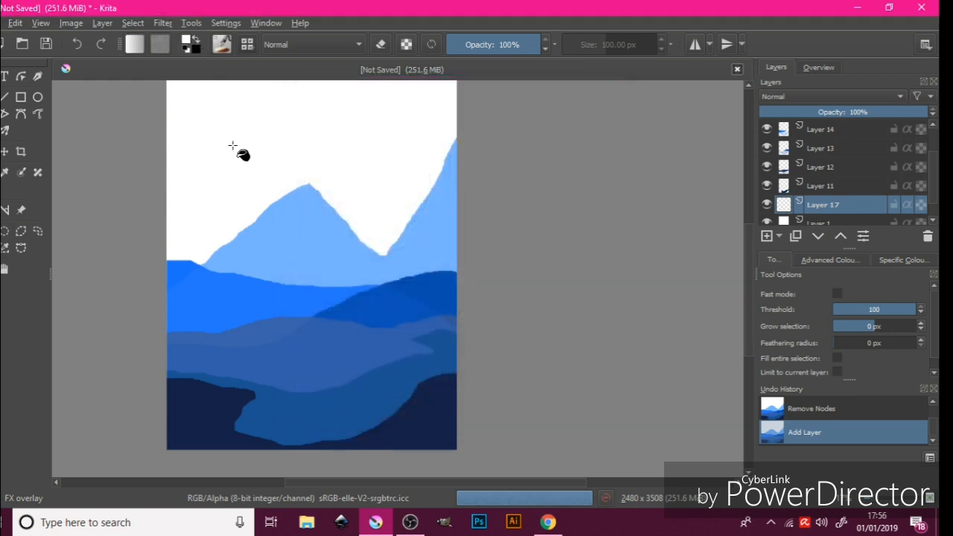
pyautogui.click(195, 41)
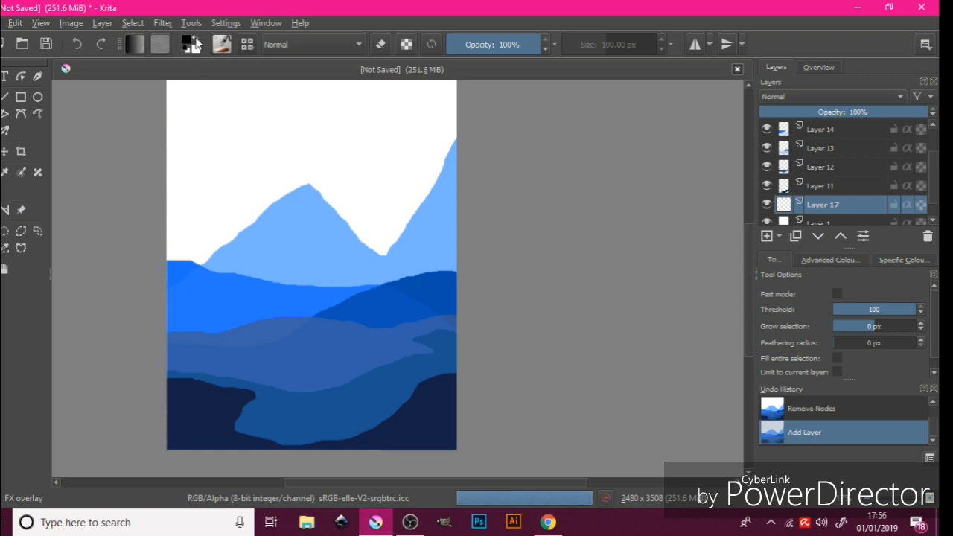
pyautogui.click(190, 46)
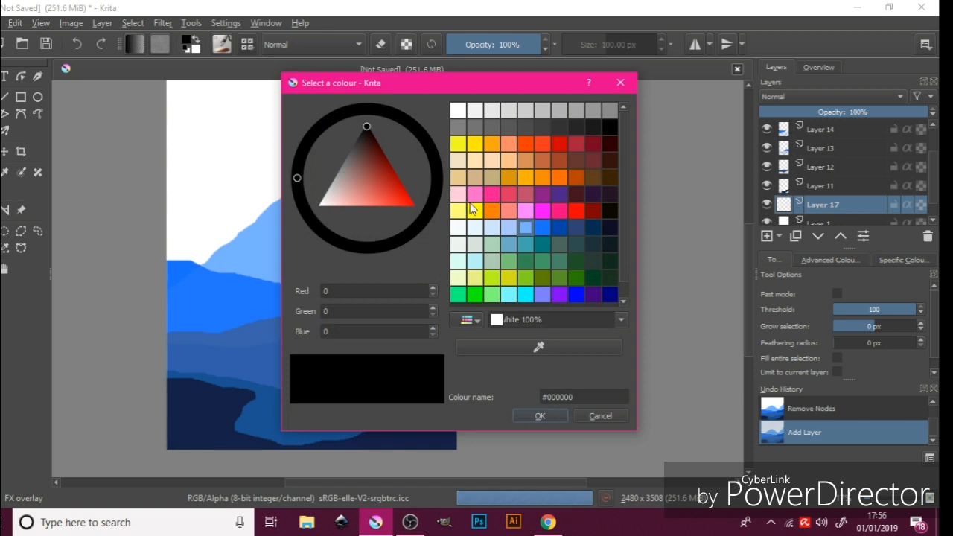
pyautogui.click(609, 227)
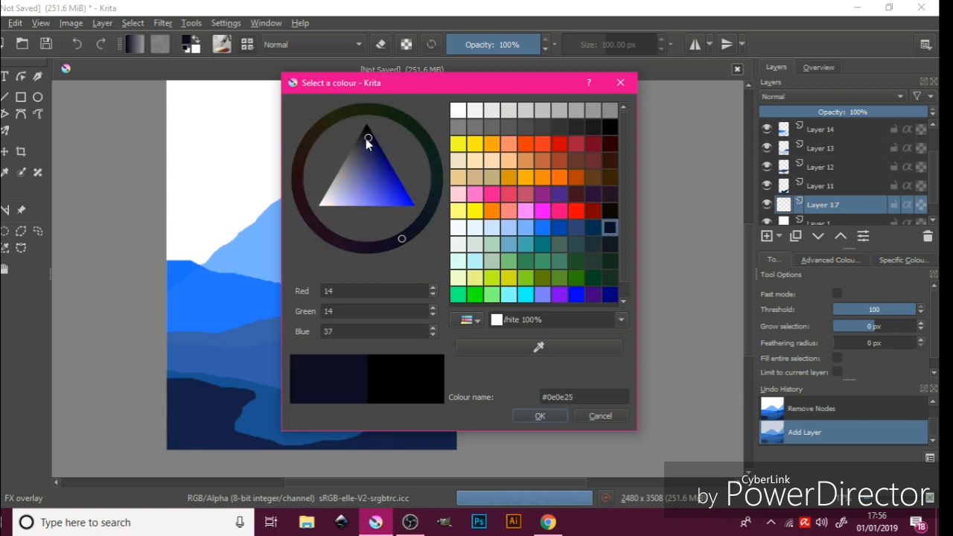
pyautogui.moveTo(365, 137); pyautogui.dragTo(372, 150)
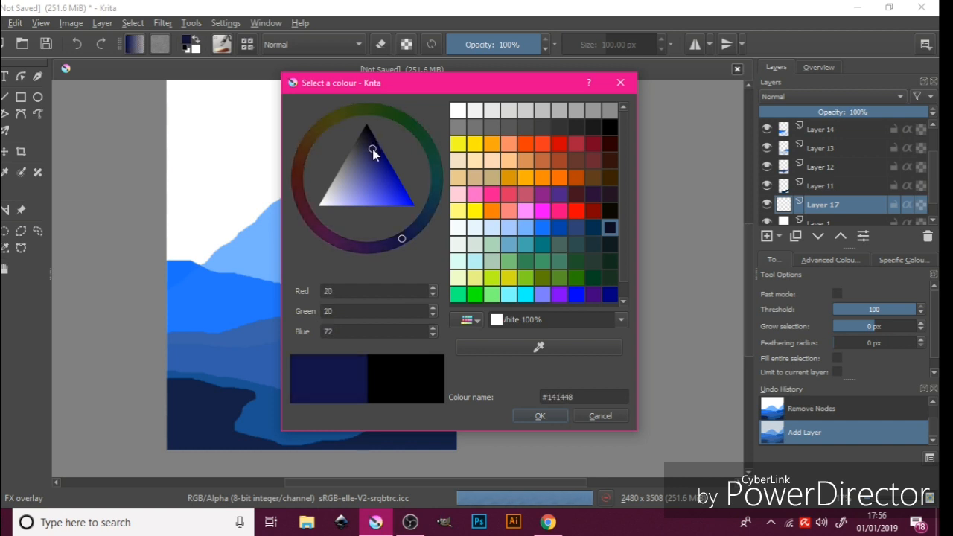
pyautogui.click(542, 415)
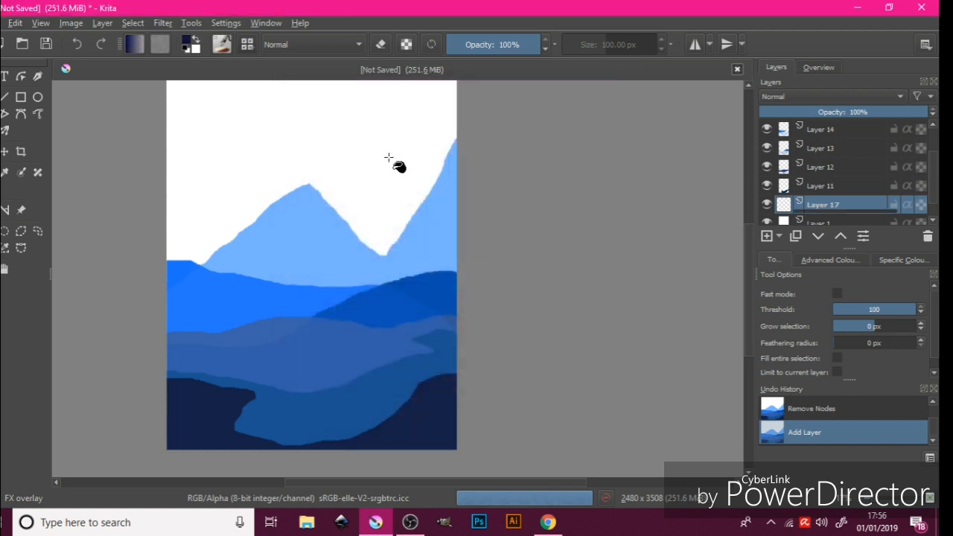
pyautogui.click(387, 158)
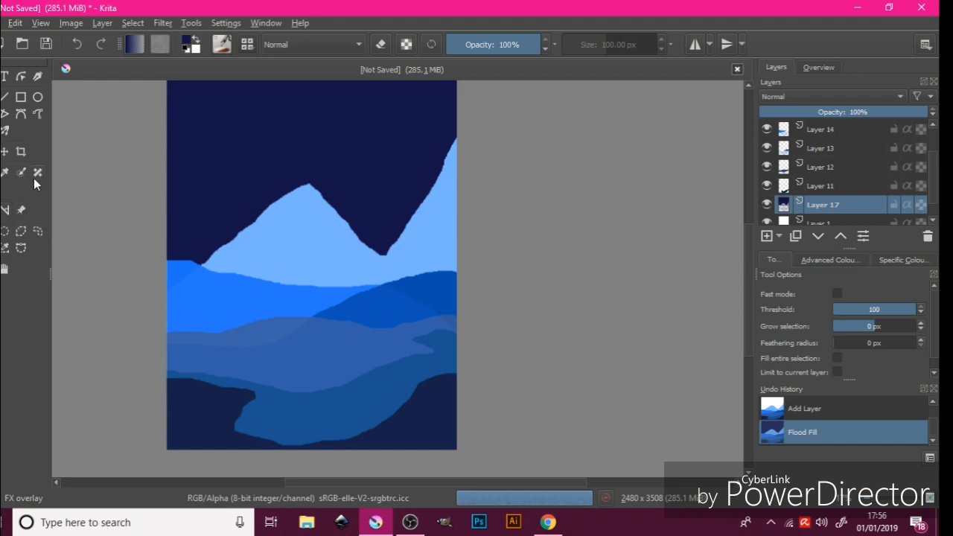
# Draw an unfilled moon circle about 390 px wide on Layer 15 in light grey #e5e1e1, in the sky above the valley between the peaks
pyautogui.click(36, 229)
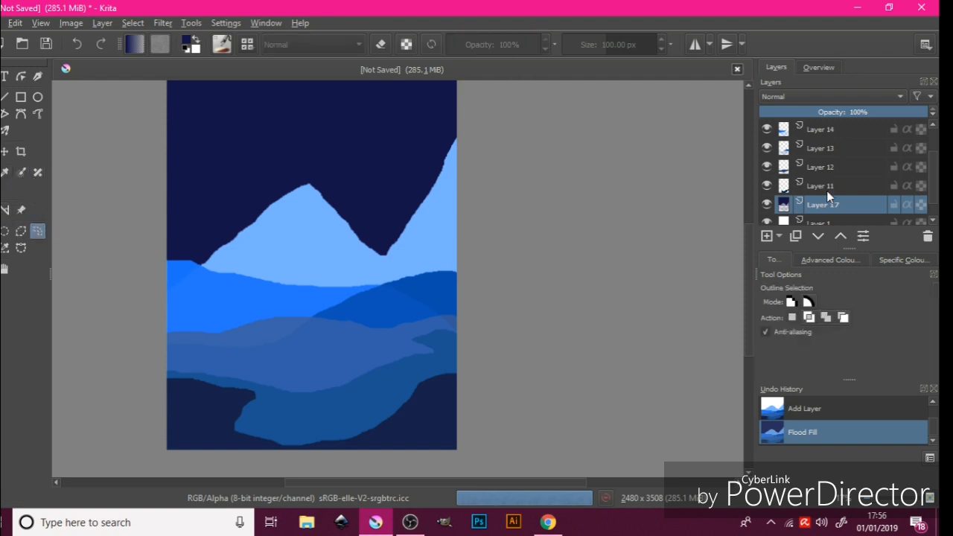
pyautogui.scroll(1, 873, 191)
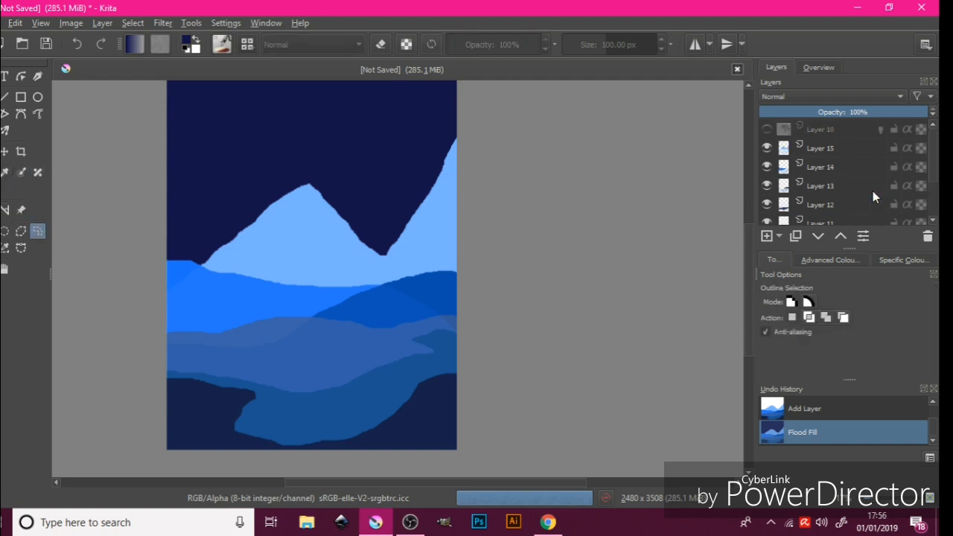
pyautogui.click(817, 149)
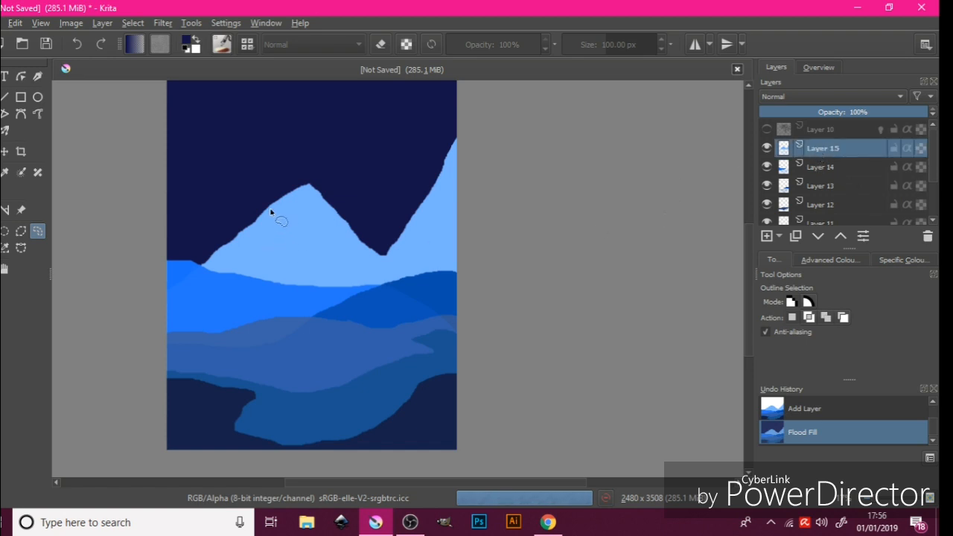
pyautogui.click(38, 97)
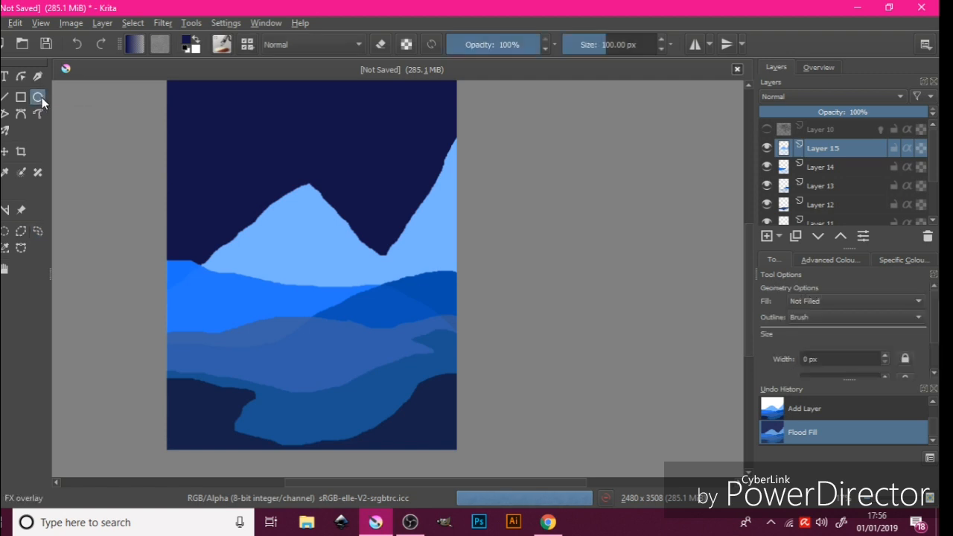
pyautogui.click(194, 42)
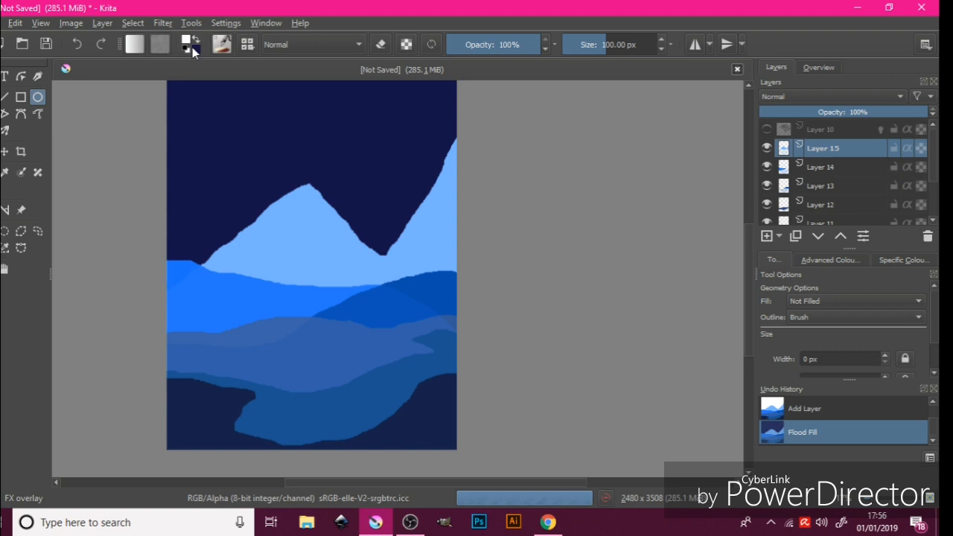
pyautogui.click(188, 42)
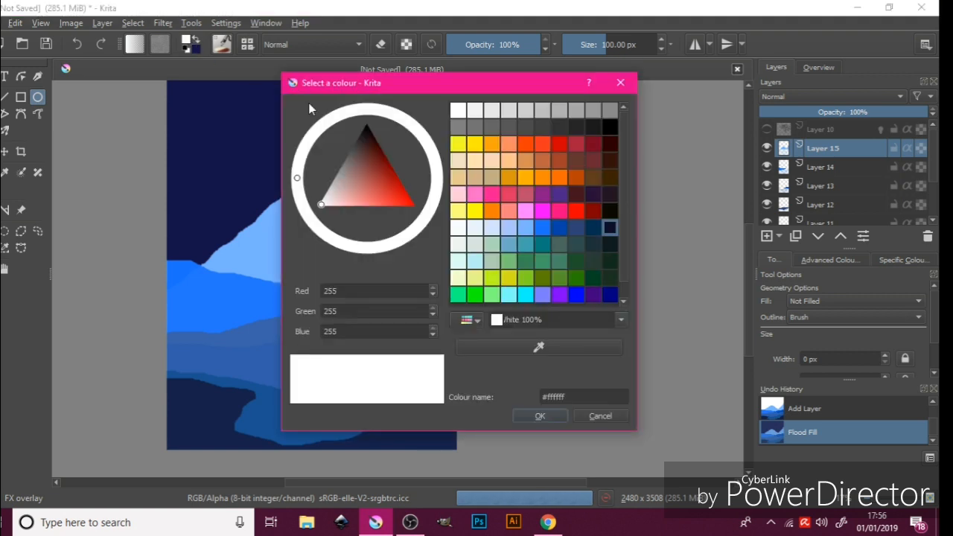
pyautogui.click(326, 200)
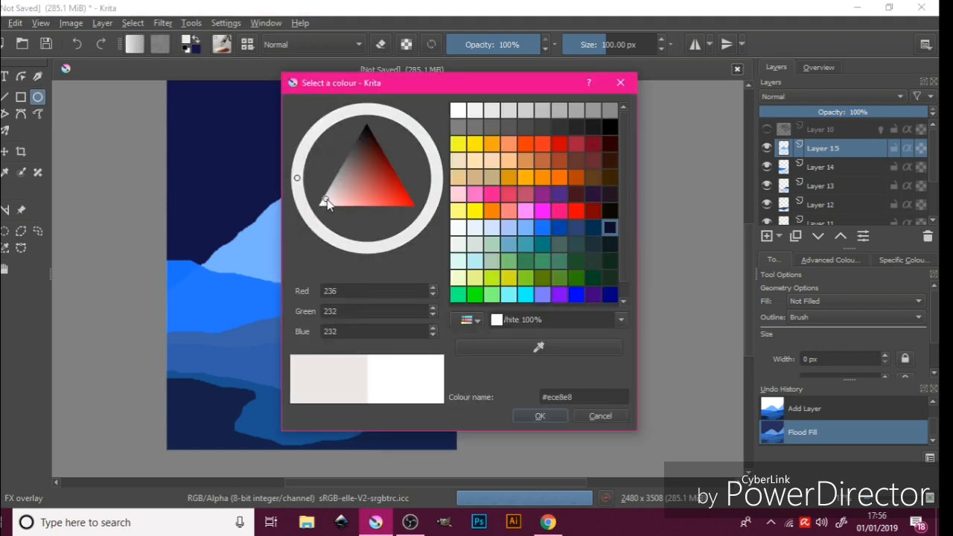
pyautogui.moveTo(328, 202); pyautogui.dragTo(330, 201)
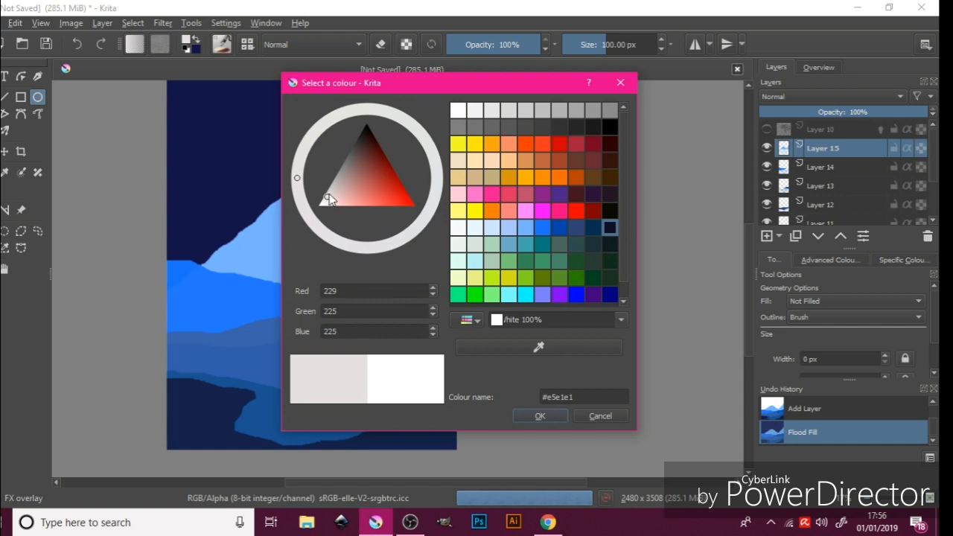
pyautogui.click(534, 415)
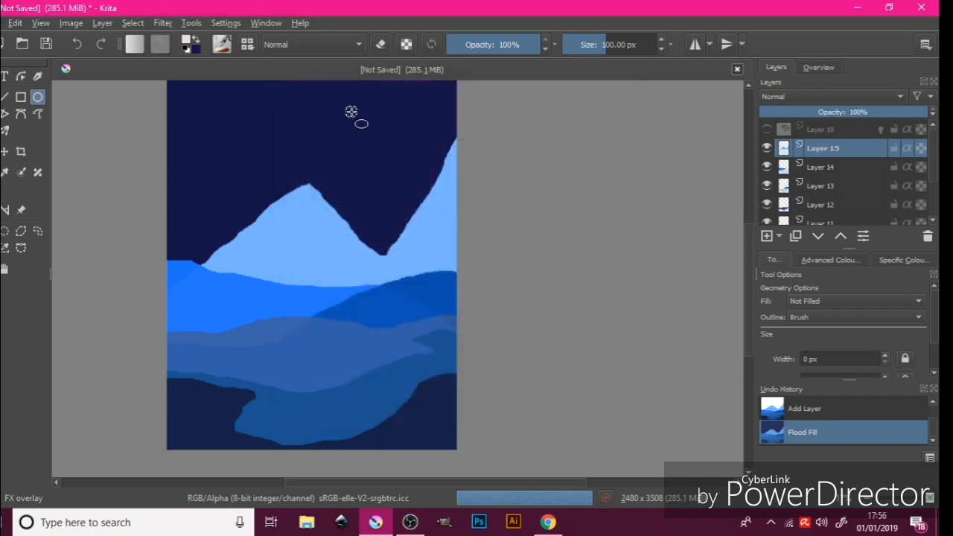
pyautogui.moveTo(351, 111); pyautogui.dragTo(398, 154)
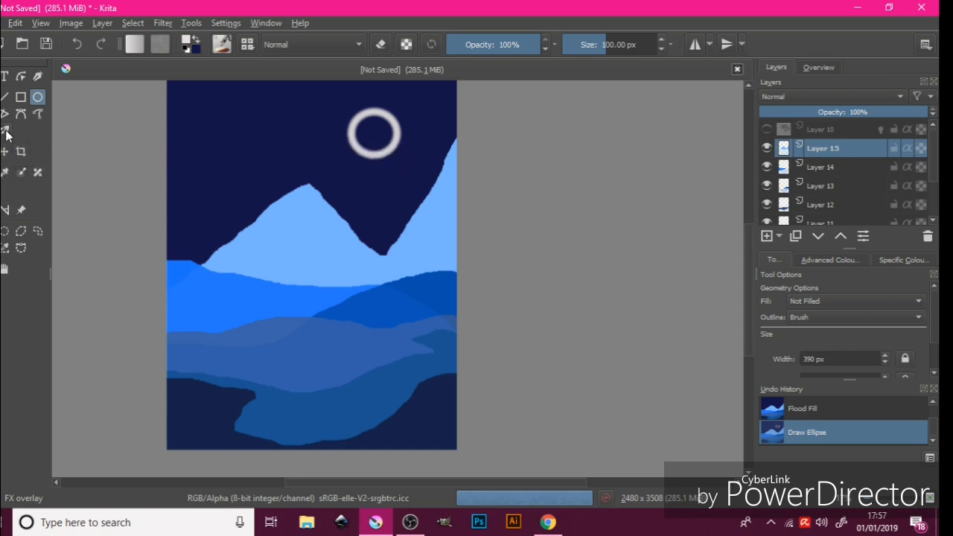
# Enlarge the freehand brush to about 331 px and dab the inside of the moon ring with light grey
pyautogui.click(1, 100)
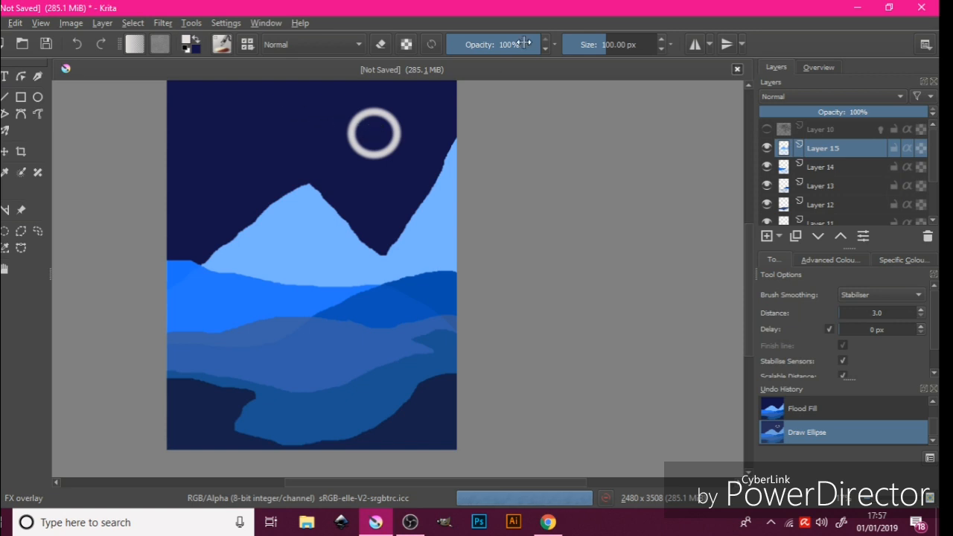
pyautogui.moveTo(661, 42); pyautogui.dragTo(662, 42)
pyautogui.click(662, 39)
pyautogui.moveTo(588, 53); pyautogui.dragTo(634, 46)
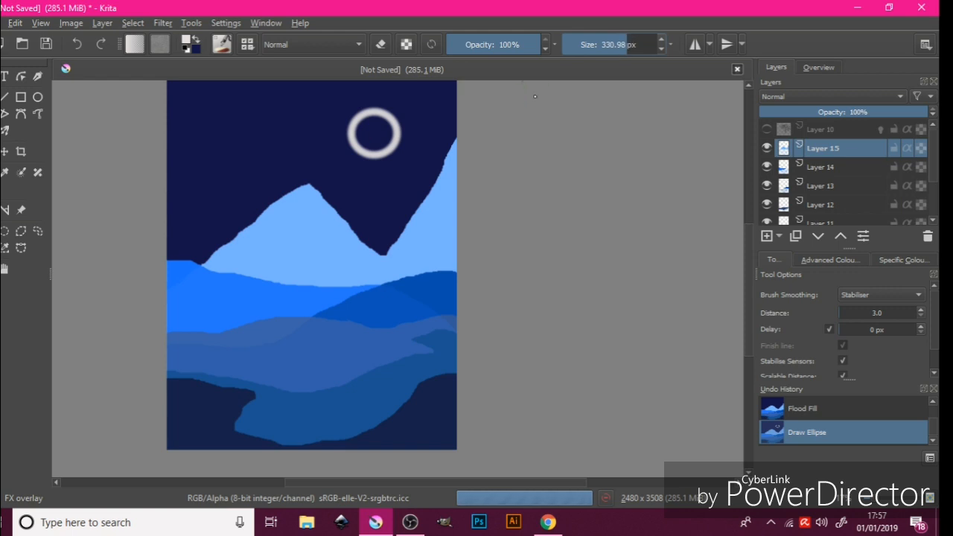
pyautogui.click(372, 133)
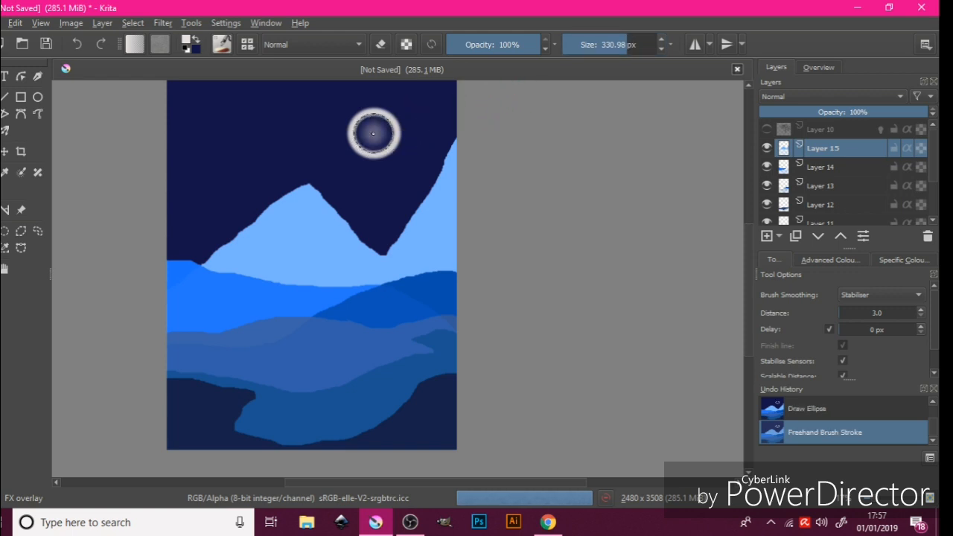
pyautogui.click(373, 133)
# Browse the complete set of brush presets and examine the FX brushes
pyautogui.click(243, 47)
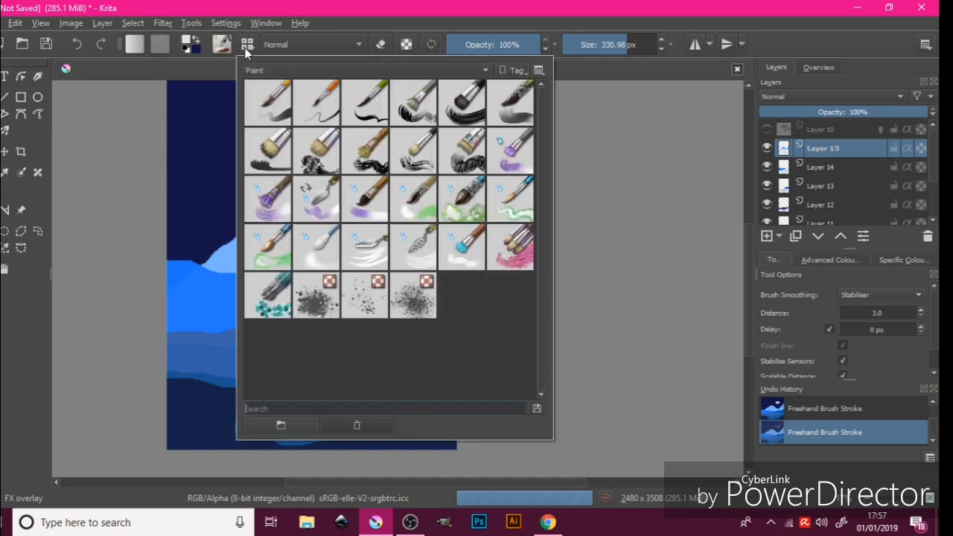
pyautogui.click(314, 66)
pyautogui.click(315, 14)
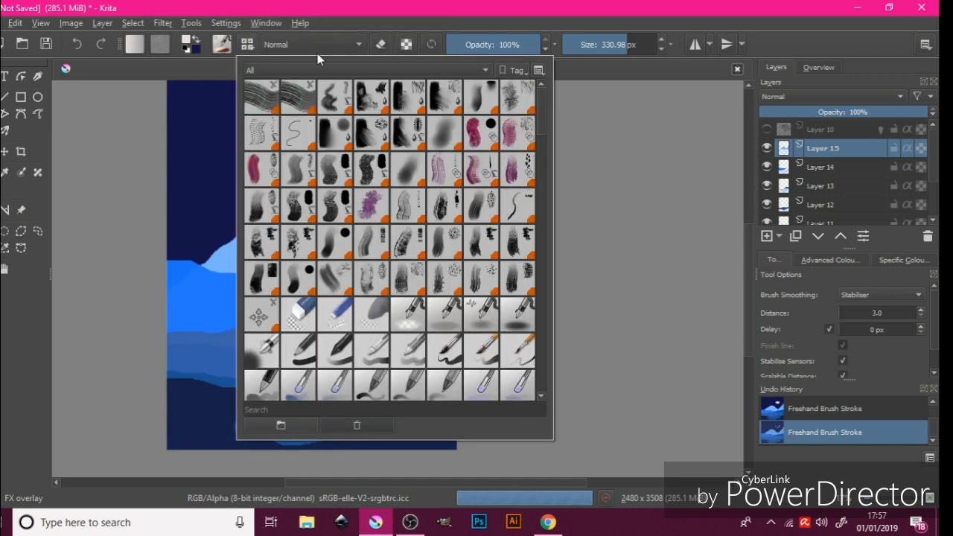
pyautogui.scroll(-5, 386, 176)
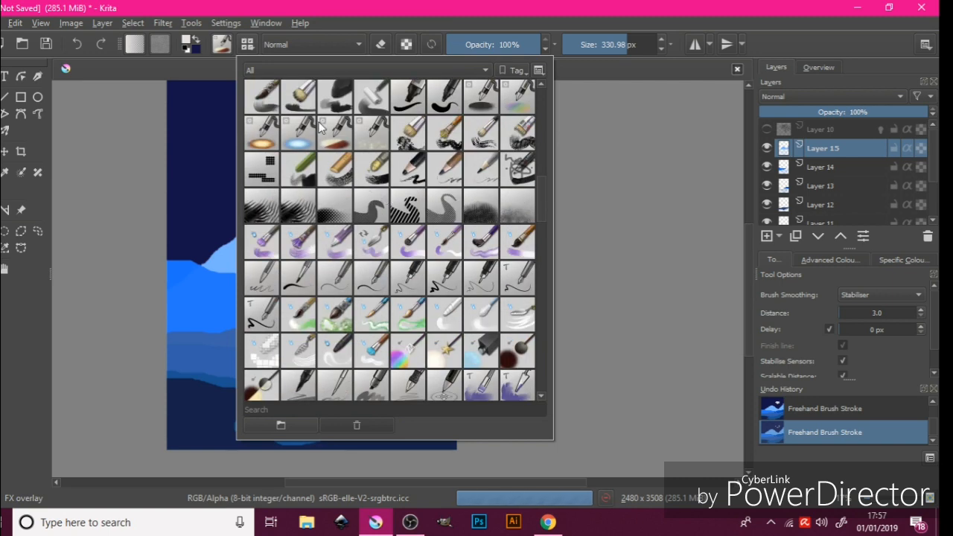
pyautogui.moveTo(328, 134)
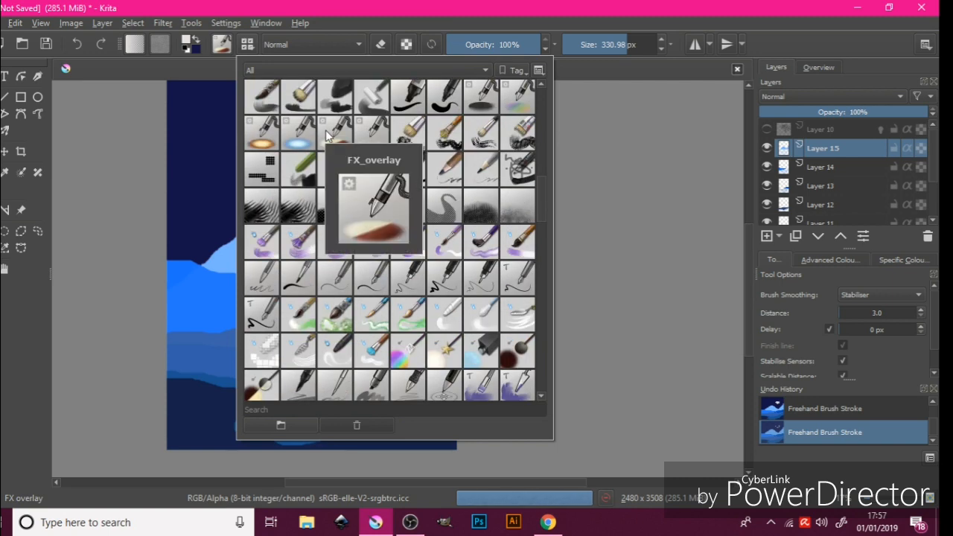
pyautogui.moveTo(300, 142)
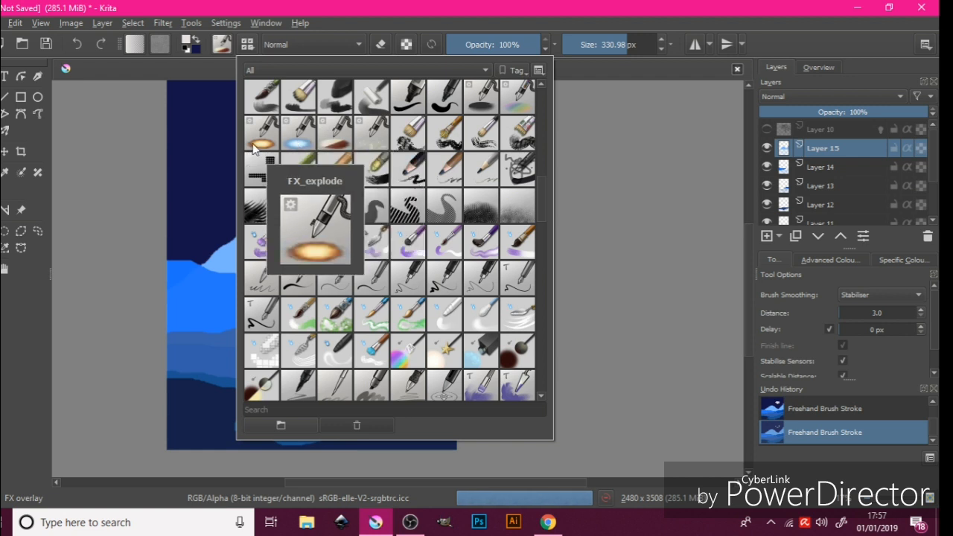
pyautogui.click(546, 21)
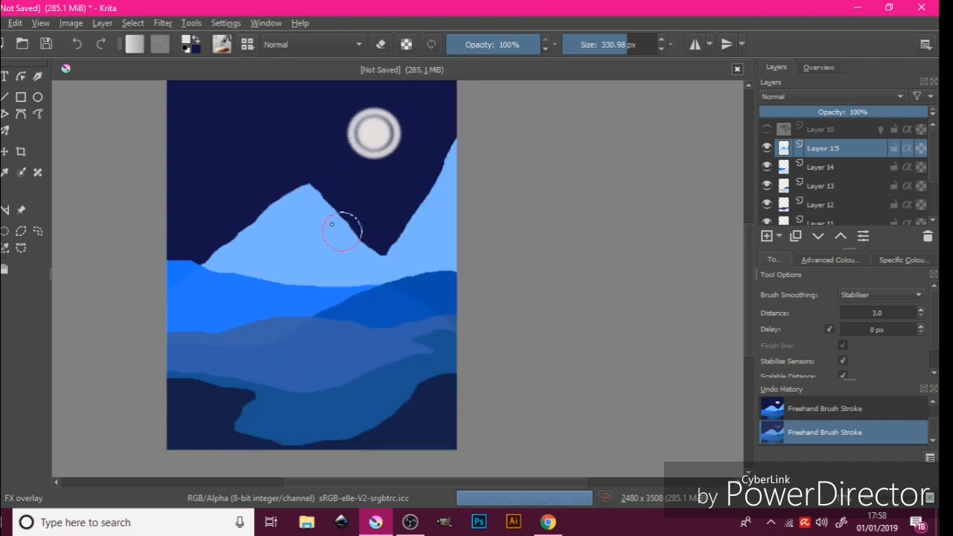
# Outline a narrow snow patch freehand on a new paint layer above Layer 15, along the right slope just below the central peak's summit
pyautogui.click(38, 234)
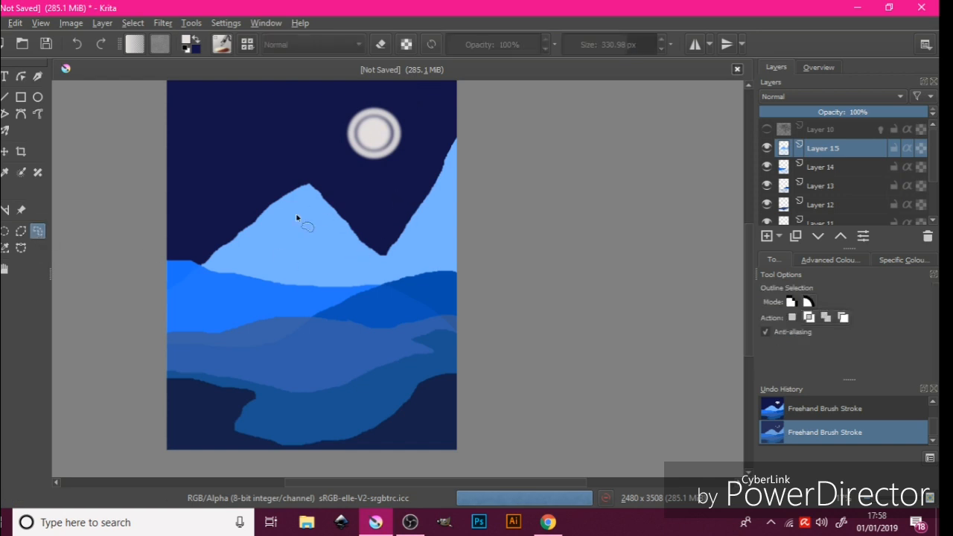
pyautogui.click(767, 235)
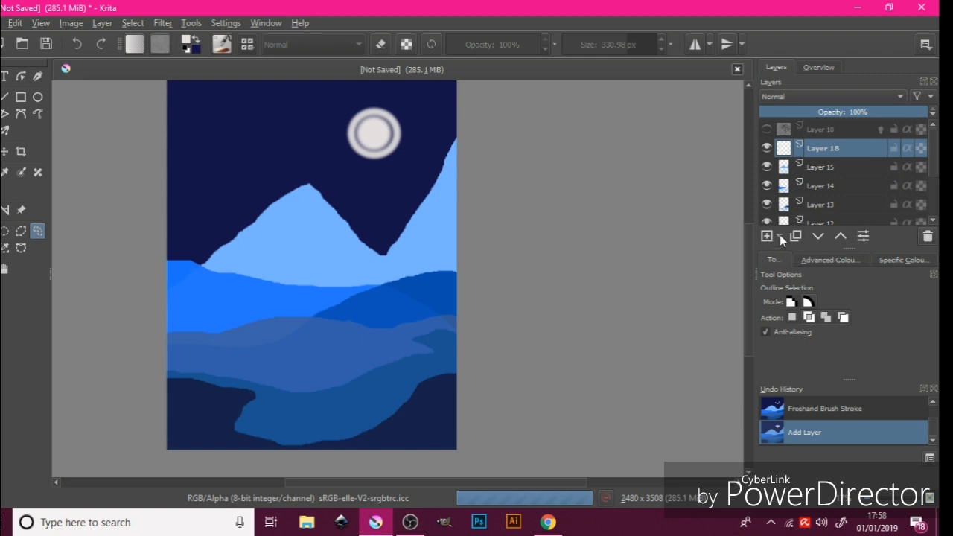
pyautogui.click(779, 235)
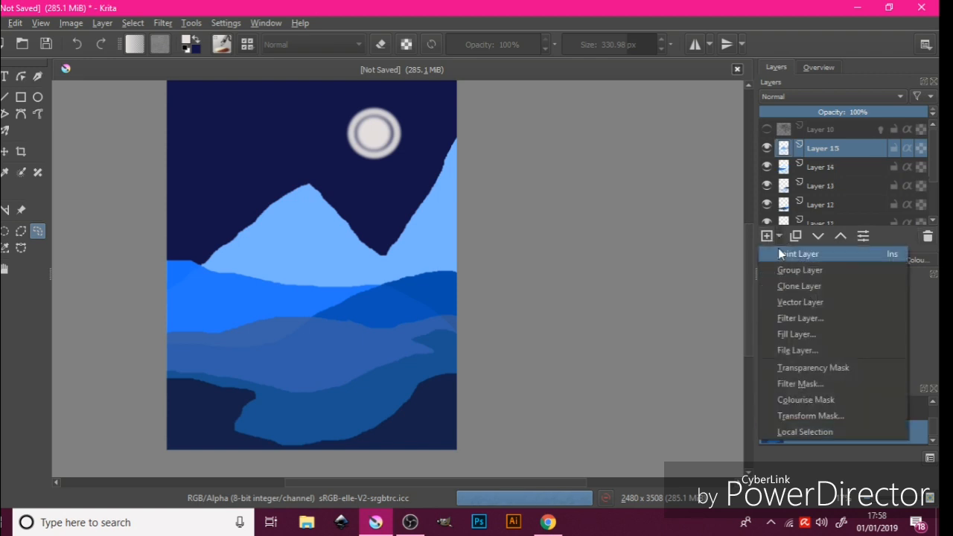
pyautogui.click(777, 252)
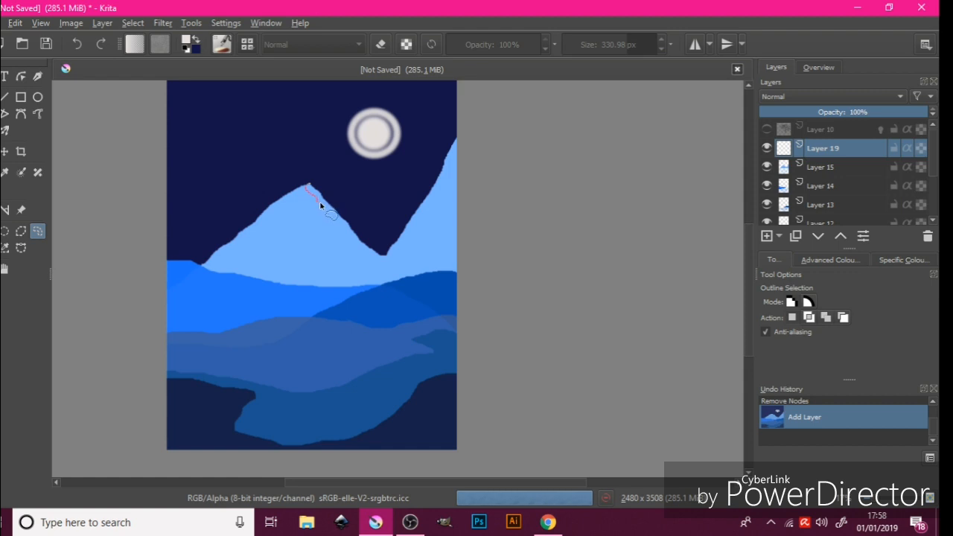
pyautogui.moveTo(325, 207)
pyautogui.mouseDown()
pyautogui.moveTo(336, 215)
pyautogui.moveTo(331, 206)
pyautogui.mouseUp()
pyautogui.moveTo(313, 188); pyautogui.dragTo(310, 186)
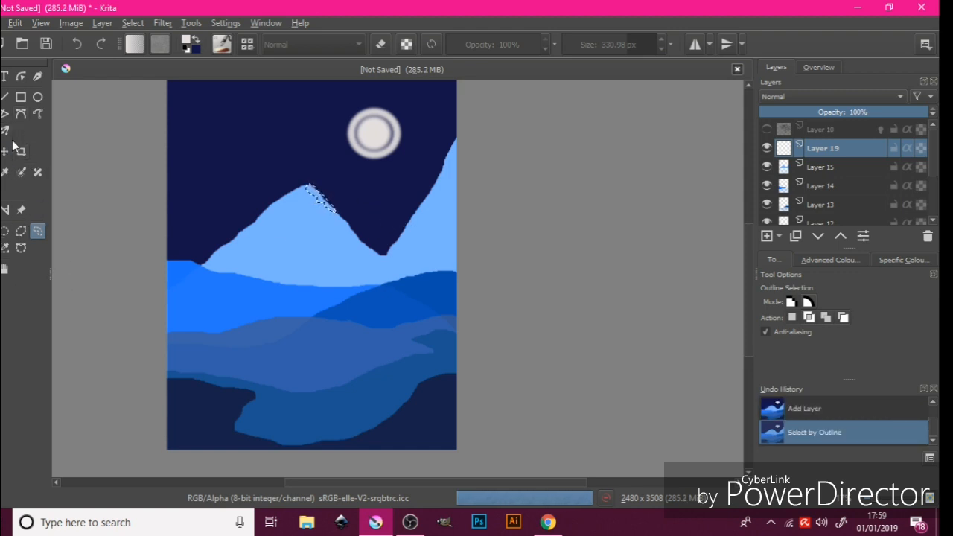
# Fill the outlined snow patch below the central summit with light grey using the b)_Basic-1 brush at about 106 px, and deselect
pyautogui.click(1, 96)
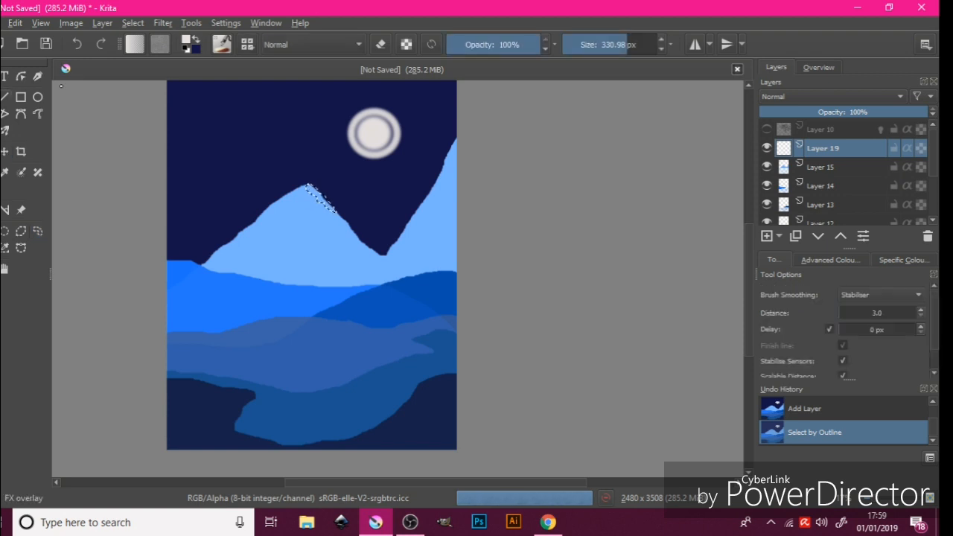
pyautogui.click(221, 44)
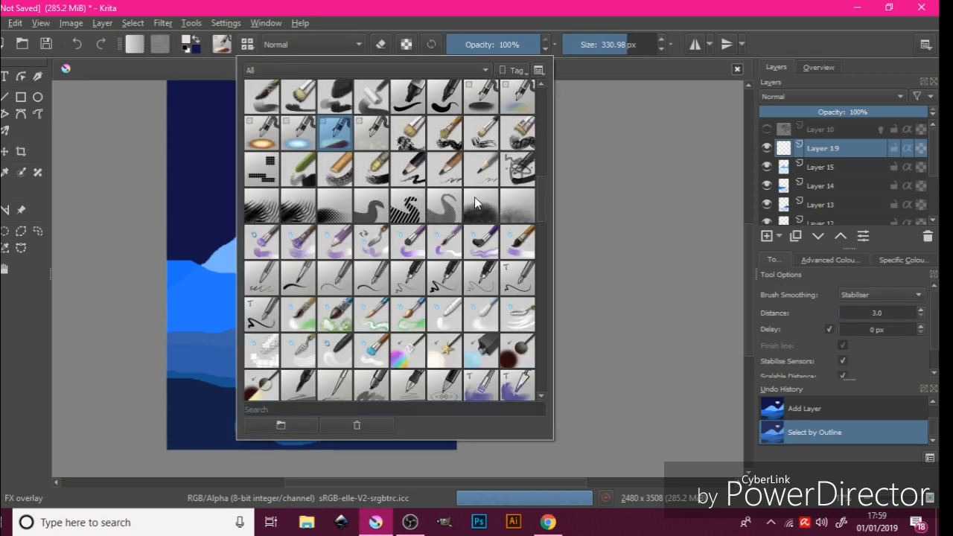
pyautogui.scroll(5, 491, 197)
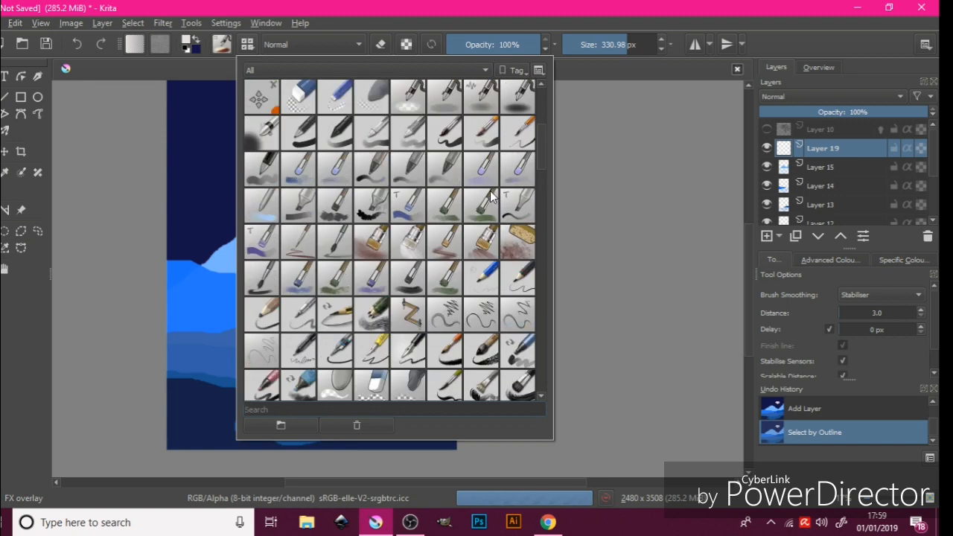
pyautogui.click(308, 136)
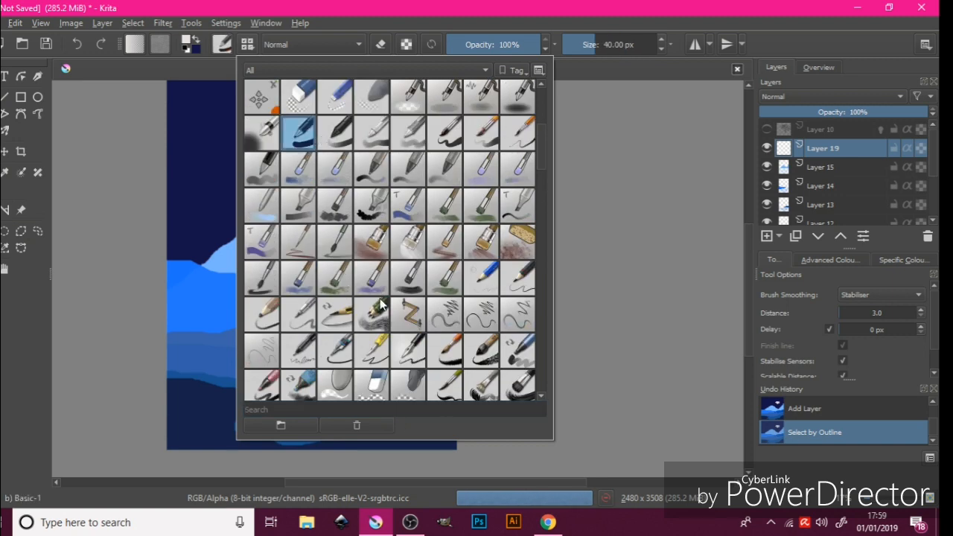
pyautogui.moveTo(297, 138)
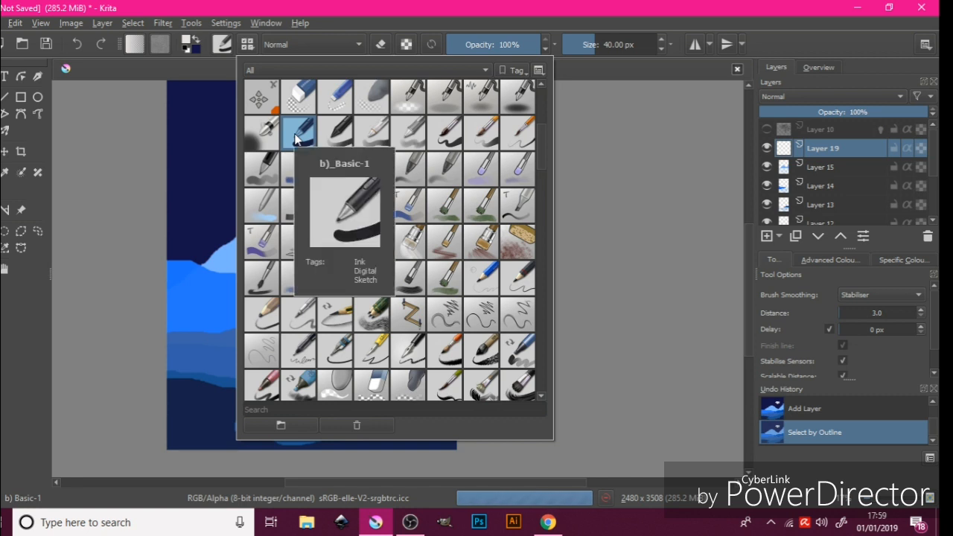
pyautogui.click(352, 10)
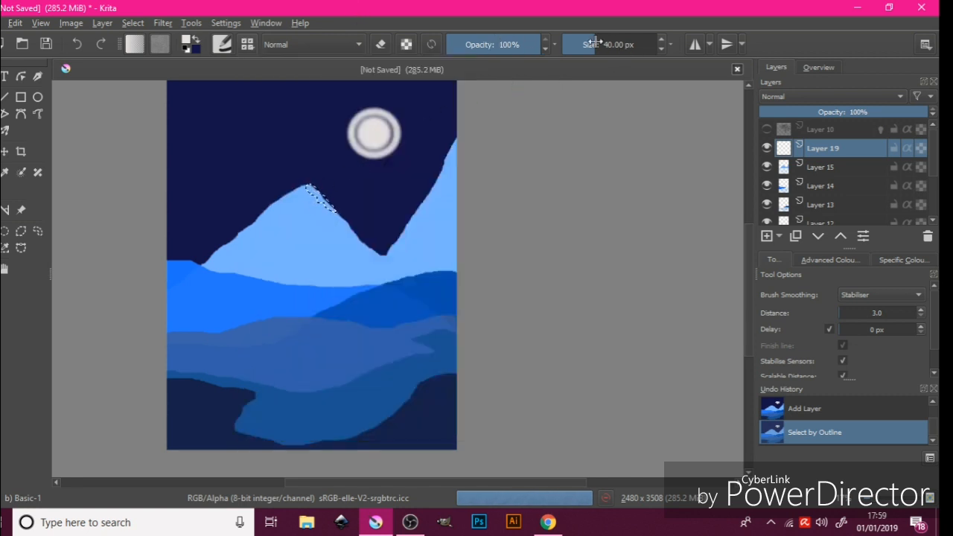
pyautogui.moveTo(610, 45)
pyautogui.mouseDown()
pyautogui.moveTo(596, 44)
pyautogui.moveTo(607, 45)
pyautogui.mouseUp()
pyautogui.moveTo(318, 185); pyautogui.dragTo(352, 204)
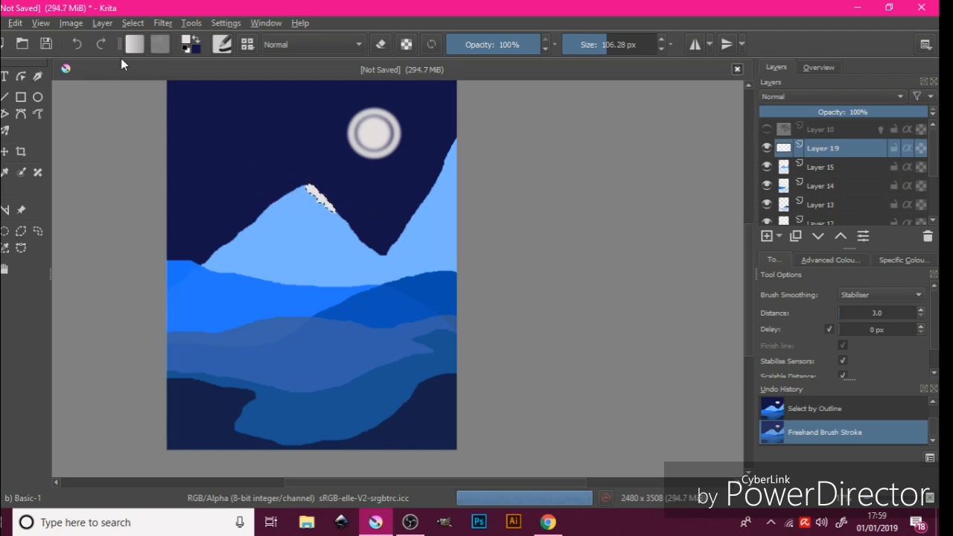
pyautogui.hotkey('ctrl', 'shift', 'a')
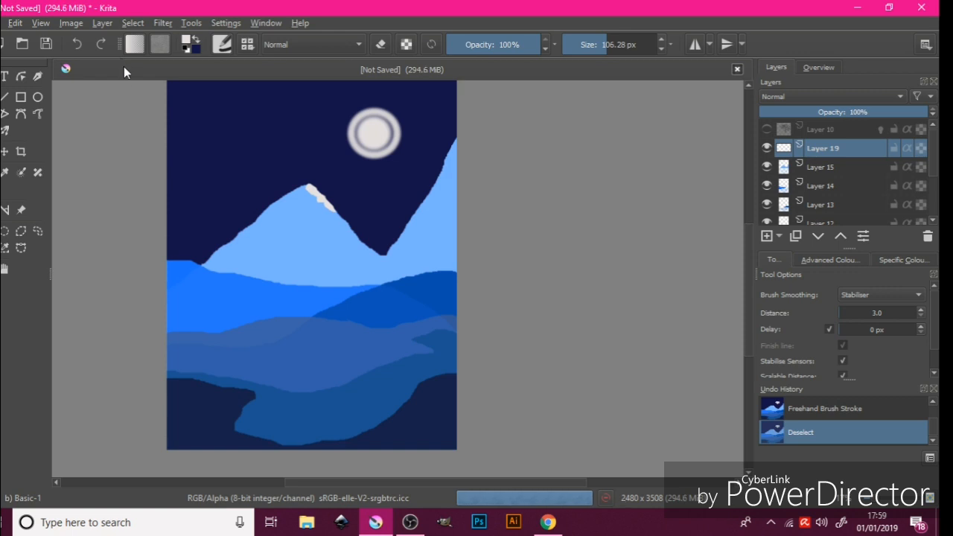
# Outline a small second snow patch further down the central peak's right slope, paint it light grey and deselect
pyautogui.click(37, 230)
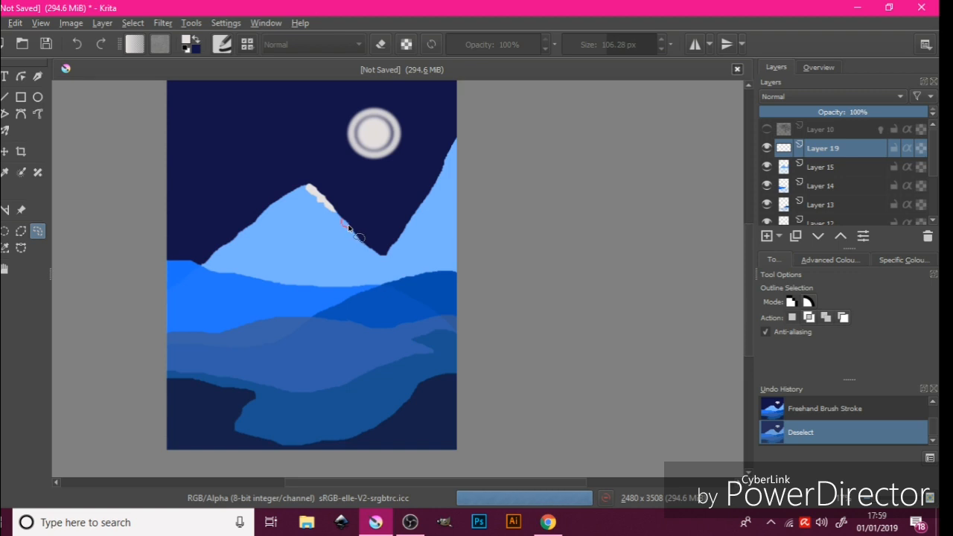
pyautogui.moveTo(343, 223); pyautogui.dragTo(380, 266)
pyautogui.click(2, 101)
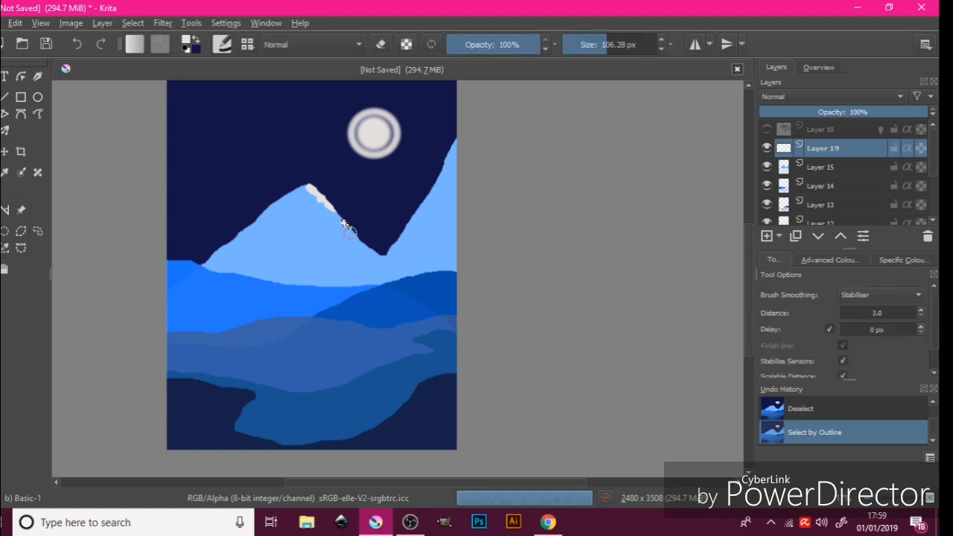
pyautogui.moveTo(350, 227); pyautogui.dragTo(343, 223)
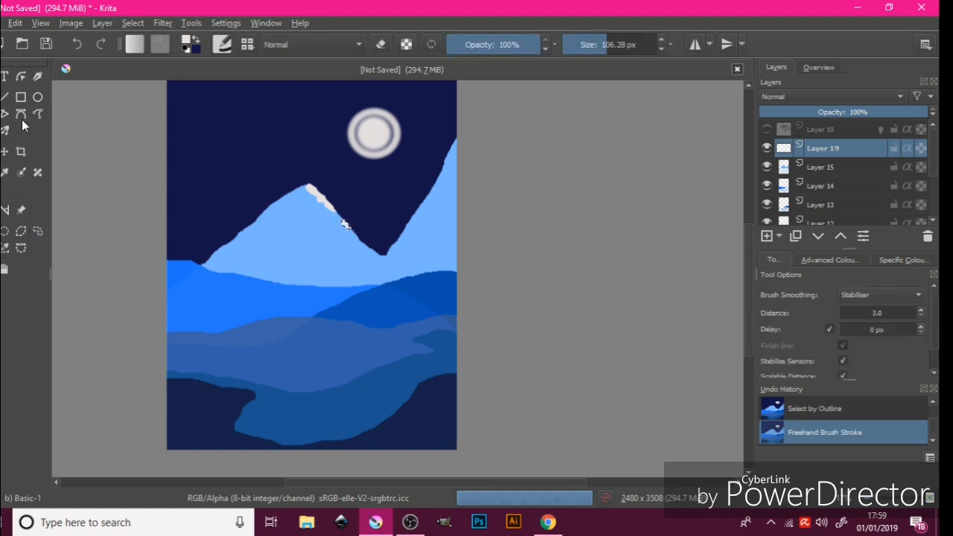
pyautogui.click(38, 232)
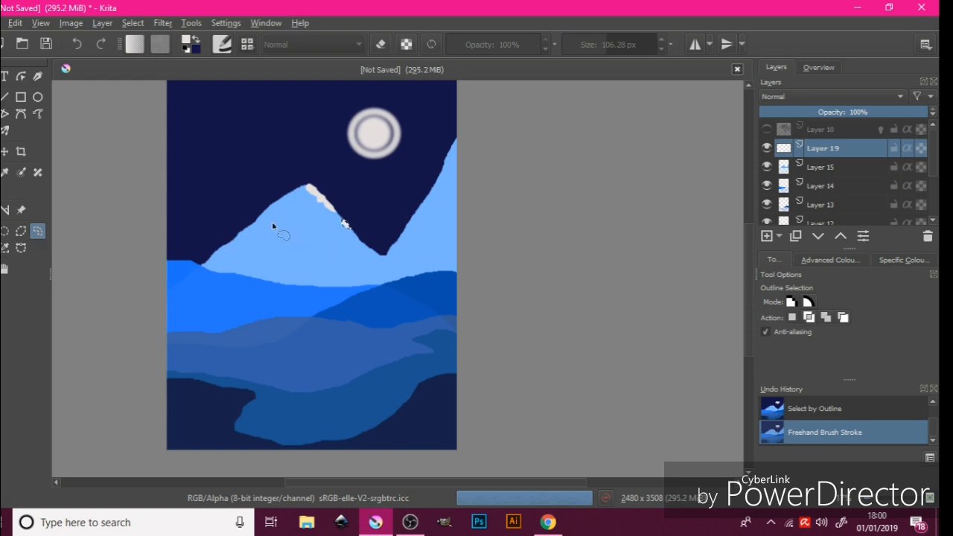
pyautogui.hotkey('ctrl', 'shift', 'a')
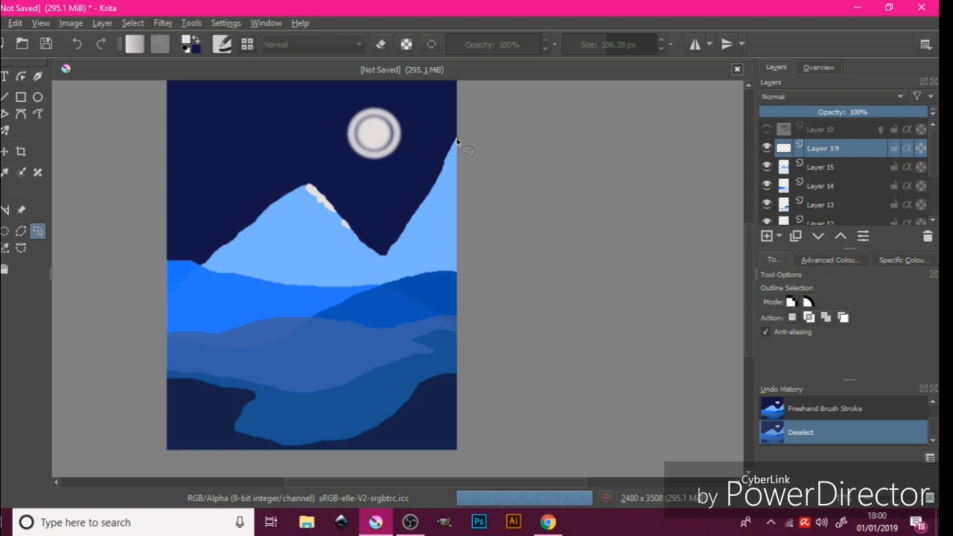
# Outline a snow cap freehand over the tip of the right-hand peak, fill it with light grey and deselect
pyautogui.moveTo(457, 141)
pyautogui.mouseDown()
pyautogui.moveTo(436, 181)
pyautogui.moveTo(463, 160)
pyautogui.moveTo(462, 145)
pyautogui.moveTo(463, 154)
pyautogui.mouseUp()
pyautogui.press('b')
pyautogui.moveTo(453, 166)
pyautogui.mouseDown()
pyautogui.moveTo(461, 134)
pyautogui.moveTo(450, 154)
pyautogui.moveTo(462, 175)
pyautogui.moveTo(426, 187)
pyautogui.moveTo(532, 143)
pyautogui.moveTo(480, 147)
pyautogui.moveTo(466, 155)
pyautogui.moveTo(477, 170)
pyautogui.mouseUp()
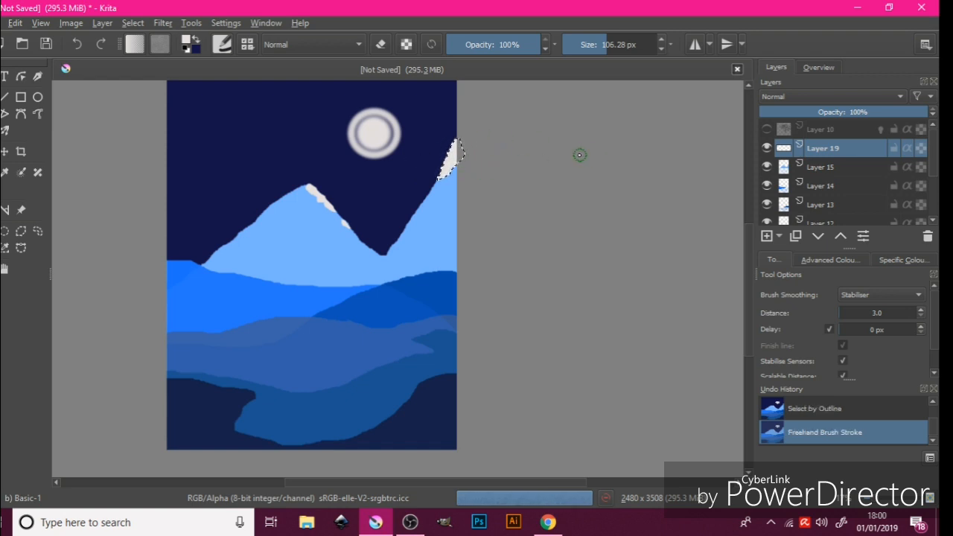
pyautogui.hotkey('ctrl', 'shift', 'a')
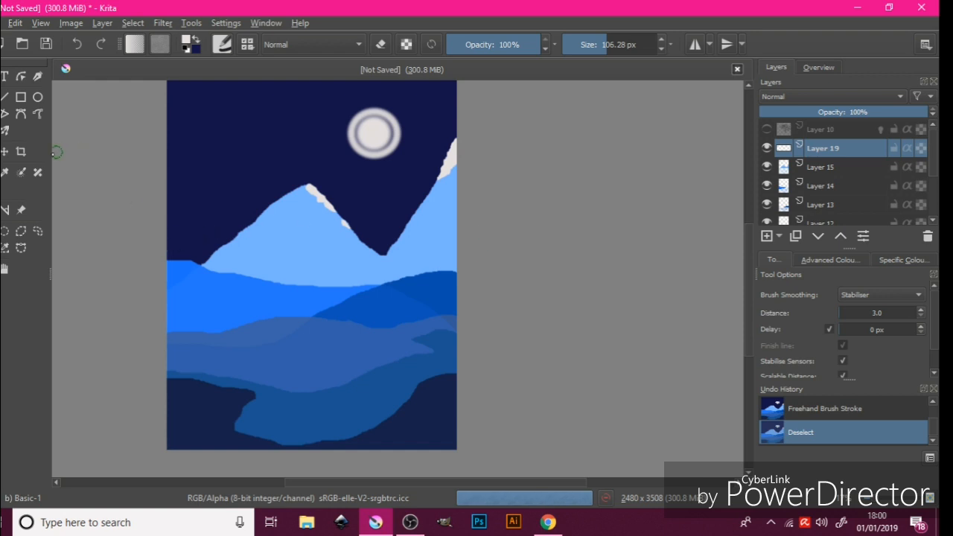
# Add a small light grey snow patch on the right-hand peak's left slope below its cap, using a freehand outline, and deselect
pyautogui.click(37, 230)
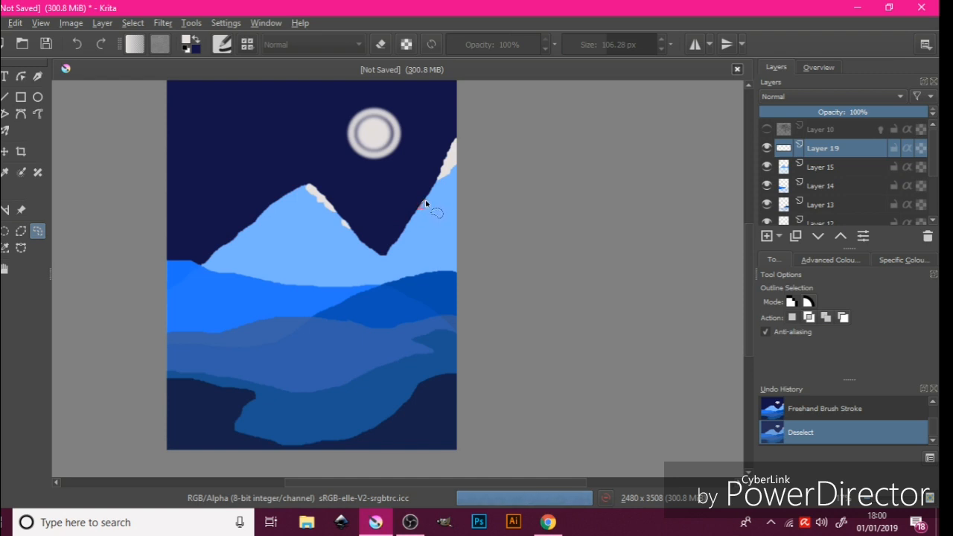
pyautogui.moveTo(425, 203); pyautogui.dragTo(421, 206)
pyautogui.press('b')
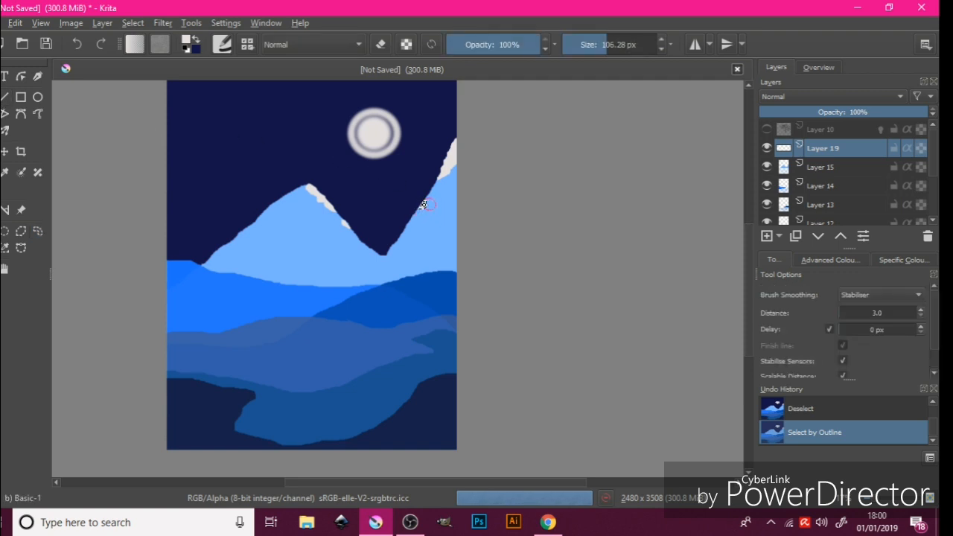
pyautogui.click(428, 204)
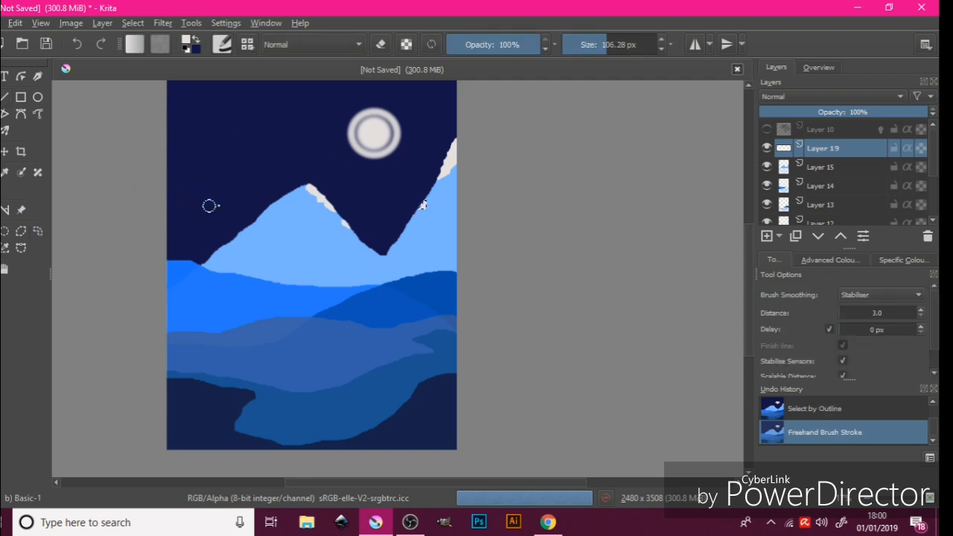
pyautogui.click(38, 231)
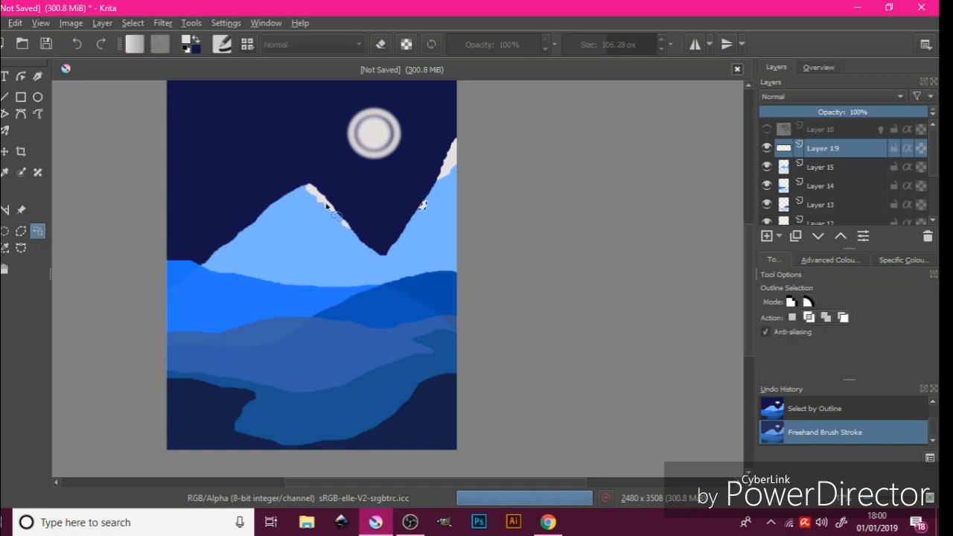
pyautogui.click(386, 179)
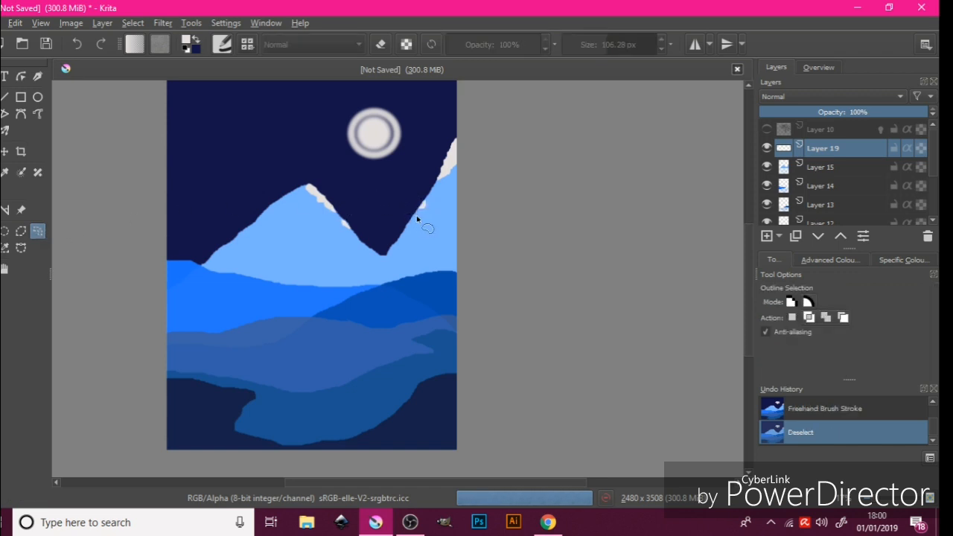
# Outline a tiny snow fleck just below the last patch on the right-hand peak, paint it light grey and deselect
pyautogui.moveTo(418, 215); pyautogui.dragTo(421, 214)
pyautogui.press('b')
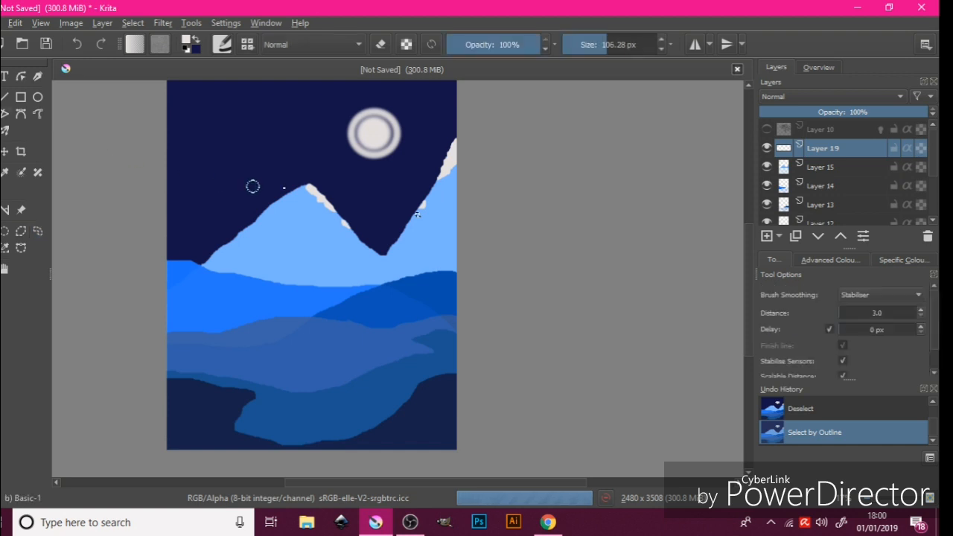
pyautogui.click(411, 217)
pyautogui.click(37, 231)
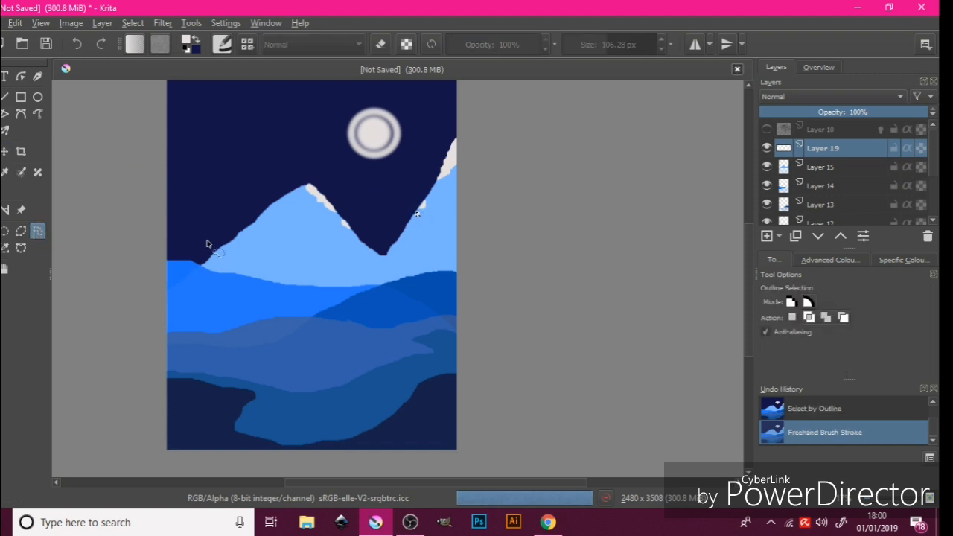
pyautogui.click(295, 210)
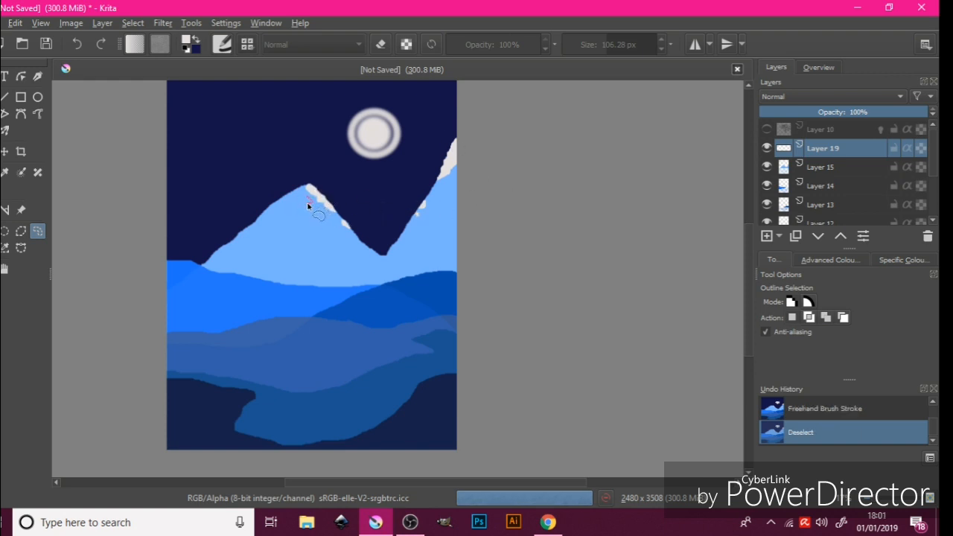
# Outline a tiny snow fleck on the face of the central peak just under its summit, paint it light grey and deselect
pyautogui.click(308, 199)
pyautogui.press('b')
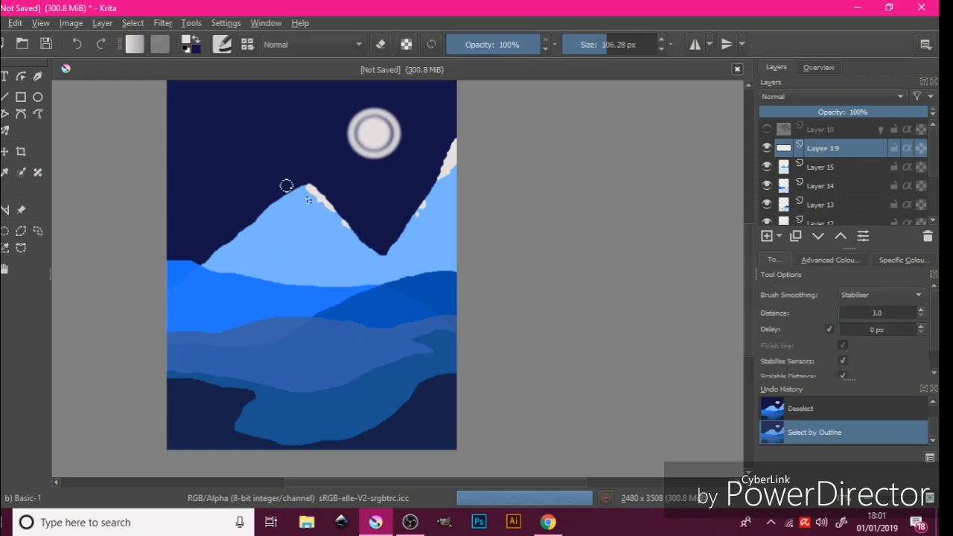
pyautogui.click(308, 198)
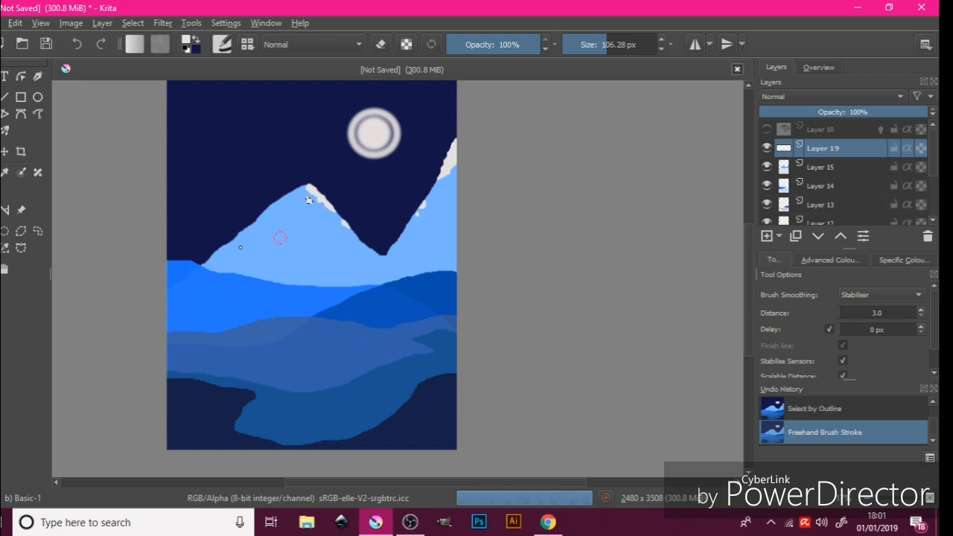
pyautogui.click(36, 230)
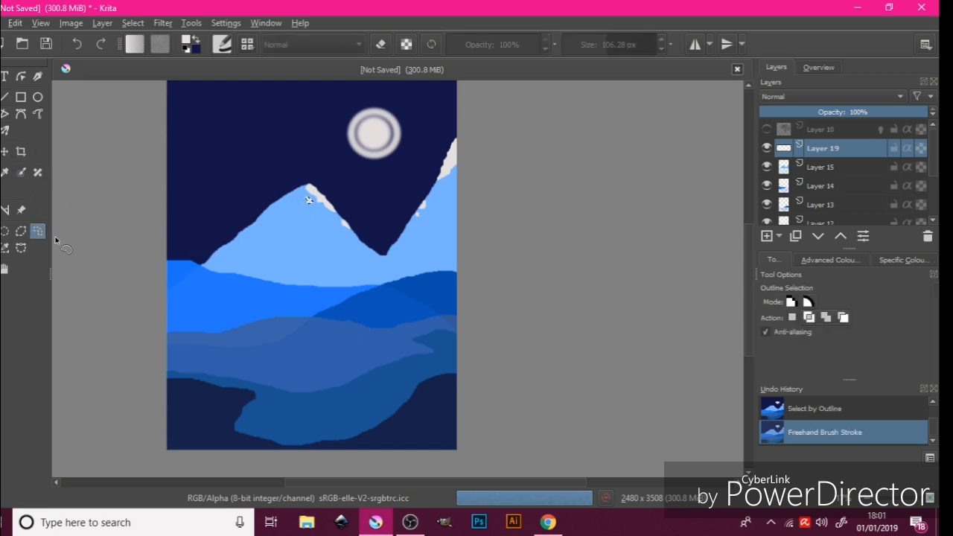
pyautogui.hotkey('ctrl', 'shift', 'a')
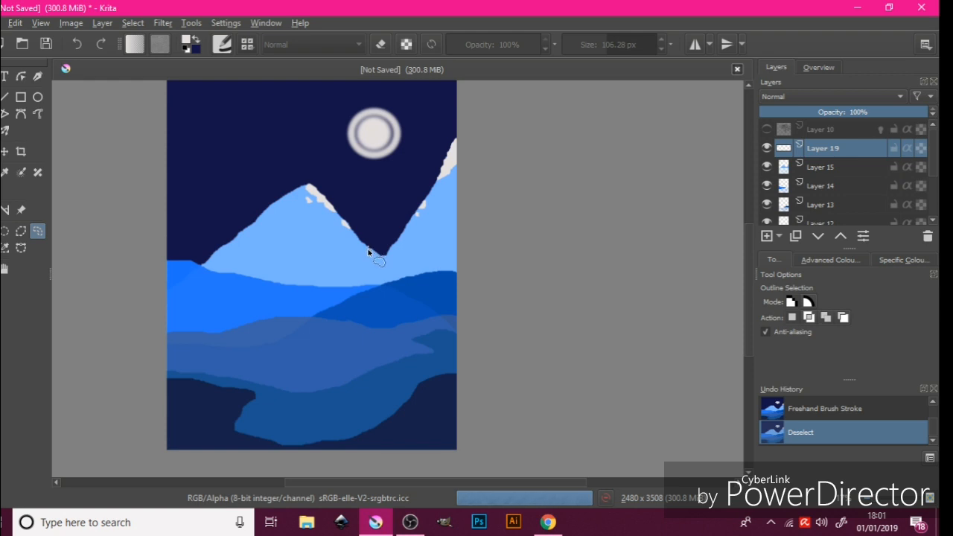
# Outline a small snow patch at the foot of the central peak's right slope near the valley, paint it light grey and deselect
pyautogui.moveTo(368, 248)
pyautogui.mouseDown()
pyautogui.moveTo(377, 254)
pyautogui.moveTo(369, 248)
pyautogui.mouseUp()
pyautogui.press('b')
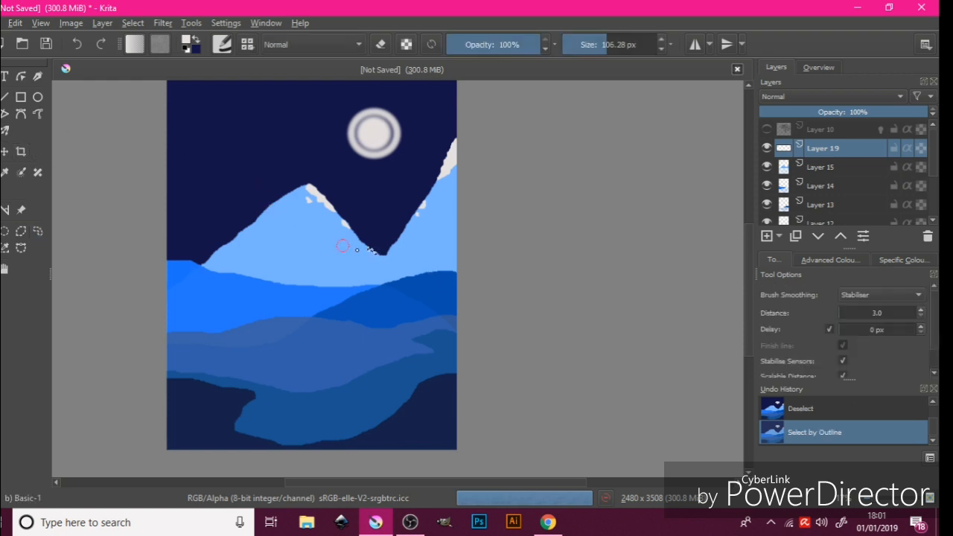
pyautogui.moveTo(368, 249); pyautogui.dragTo(371, 250)
pyautogui.hotkey('ctrl', 'shift', 'a')
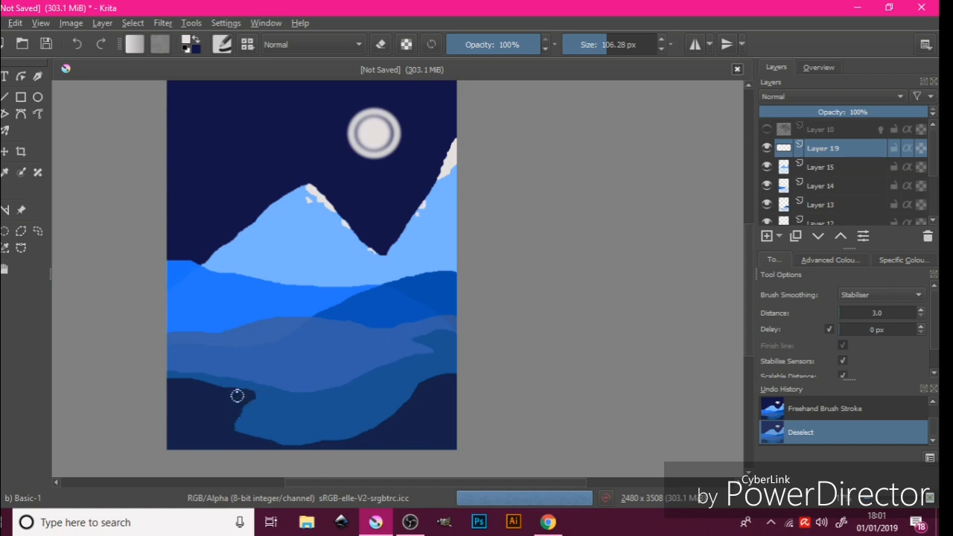
# Outline a small patch at the pointed tip of the dark left foreground bank and dab it with light grey at full opacity
pyautogui.click(38, 232)
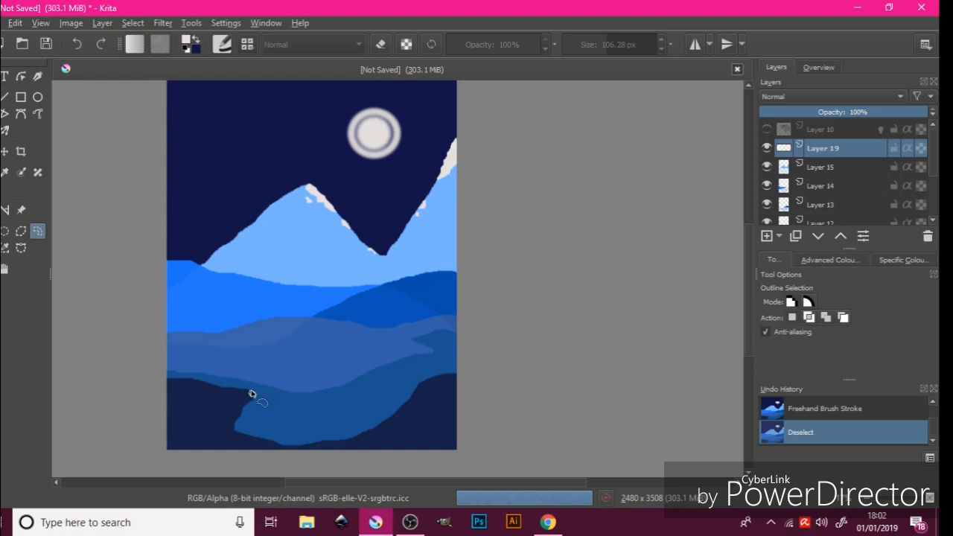
pyautogui.press('b')
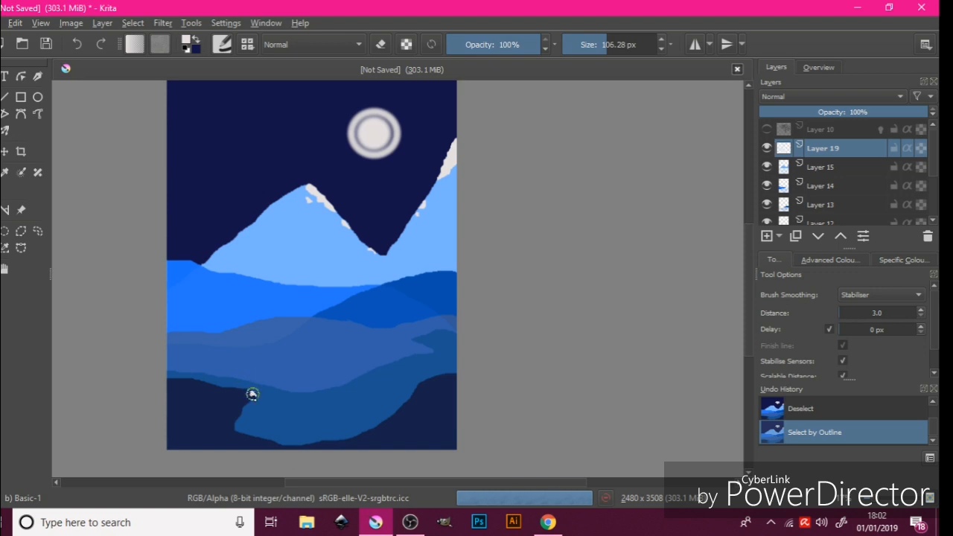
pyautogui.click(255, 400)
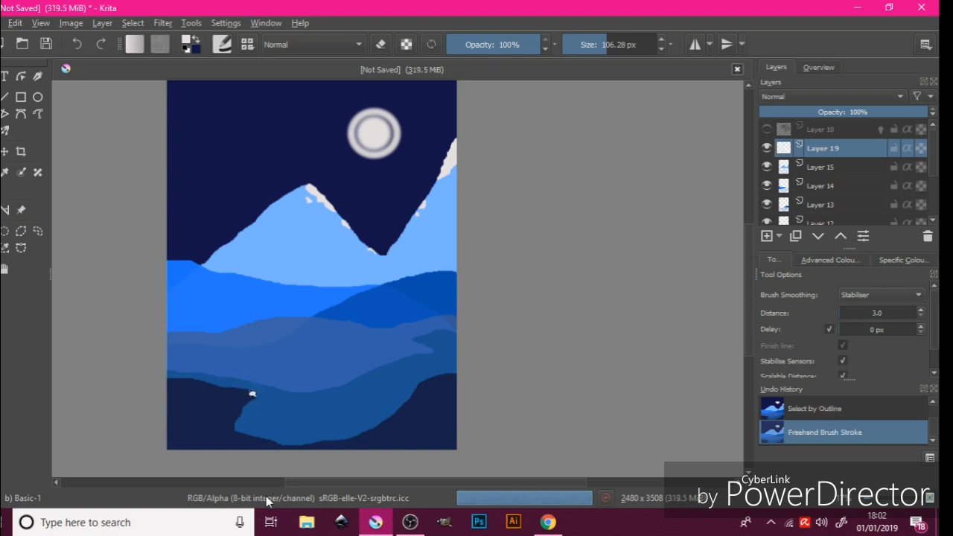
# Undo the fully opaque stroke on the foreground bank patch and repaint the selection at 39% brush opacity
pyautogui.hotkey('ctrl', 'z')
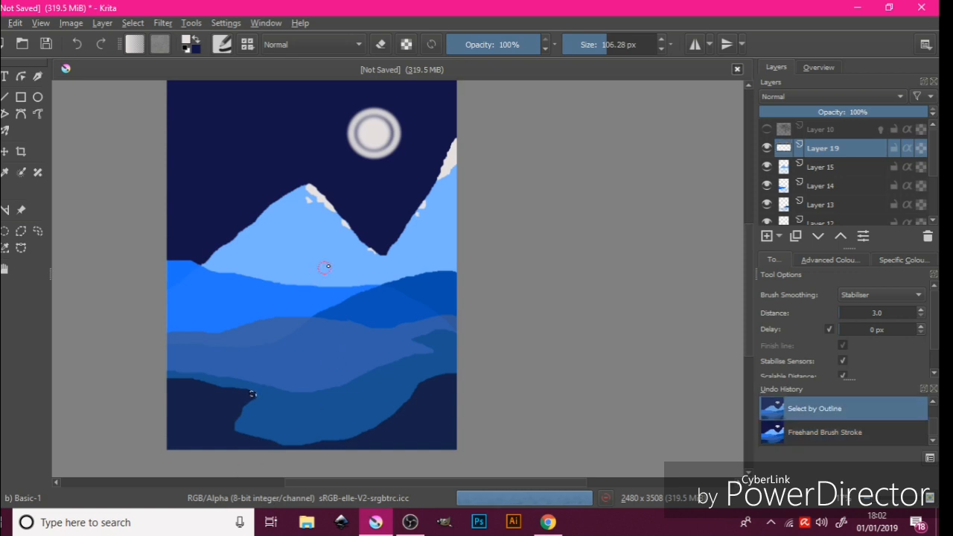
pyautogui.click(482, 45)
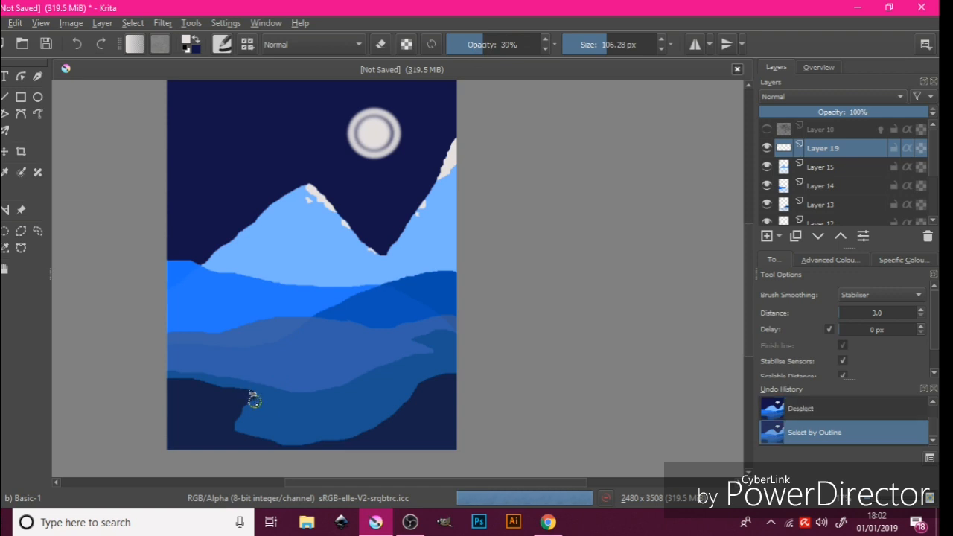
pyautogui.moveTo(254, 401)
pyautogui.mouseDown()
pyautogui.moveTo(248, 384)
pyautogui.moveTo(230, 399)
pyautogui.mouseUp()
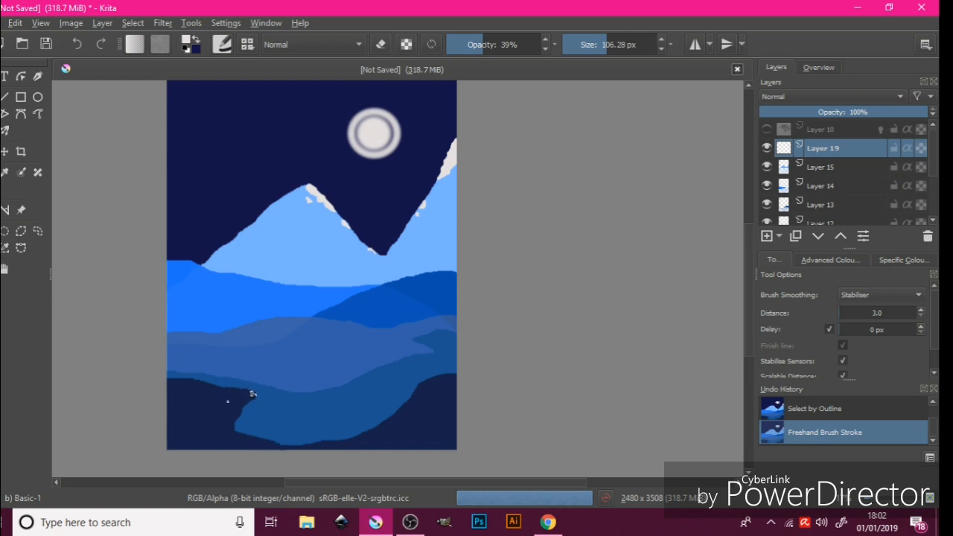
# Deselect the bank tip, outline a small patch on the left foreground bank's lower edge, paint it light grey at 39% opacity and deselect
pyautogui.hotkey('ctrl', 'shift', 'a')
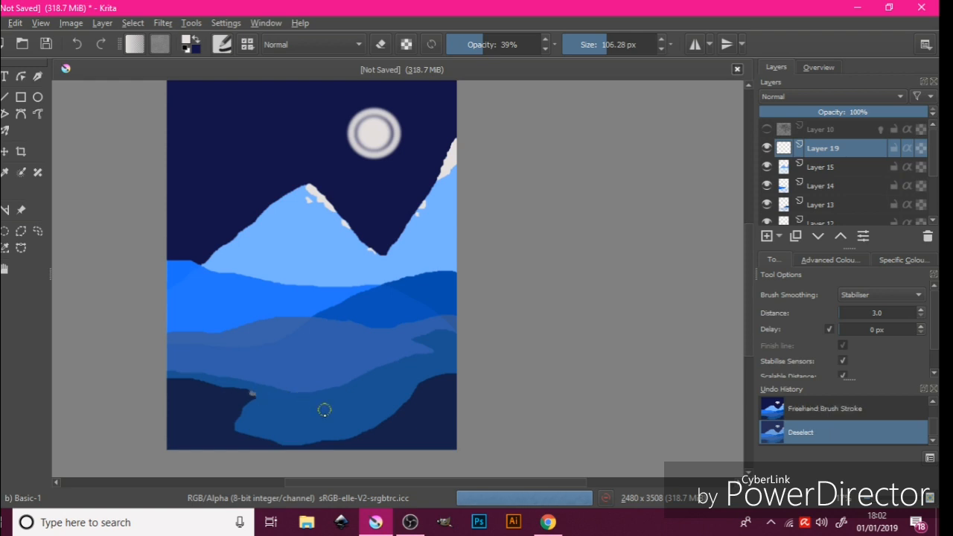
pyautogui.click(37, 231)
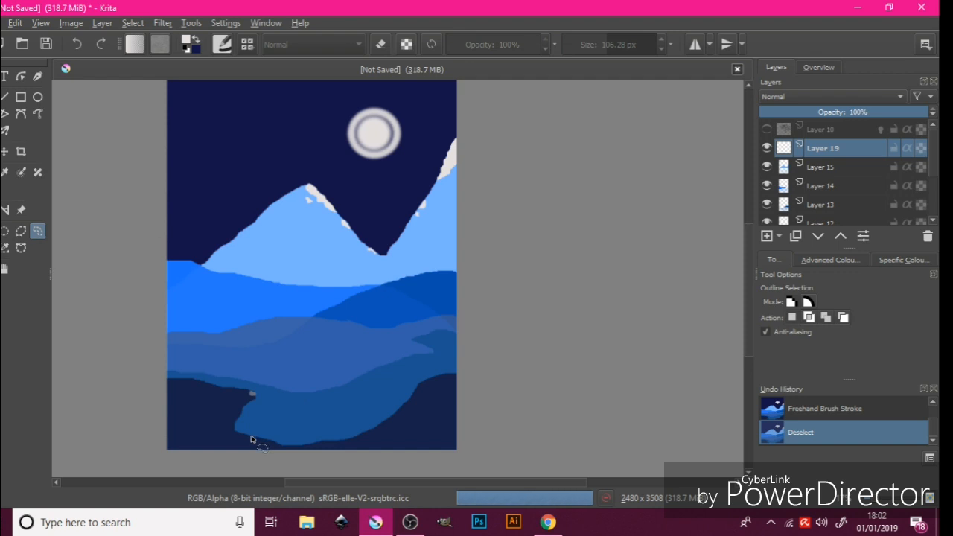
pyautogui.moveTo(268, 447); pyautogui.dragTo(278, 450)
pyautogui.moveTo(250, 437); pyautogui.dragTo(250, 439)
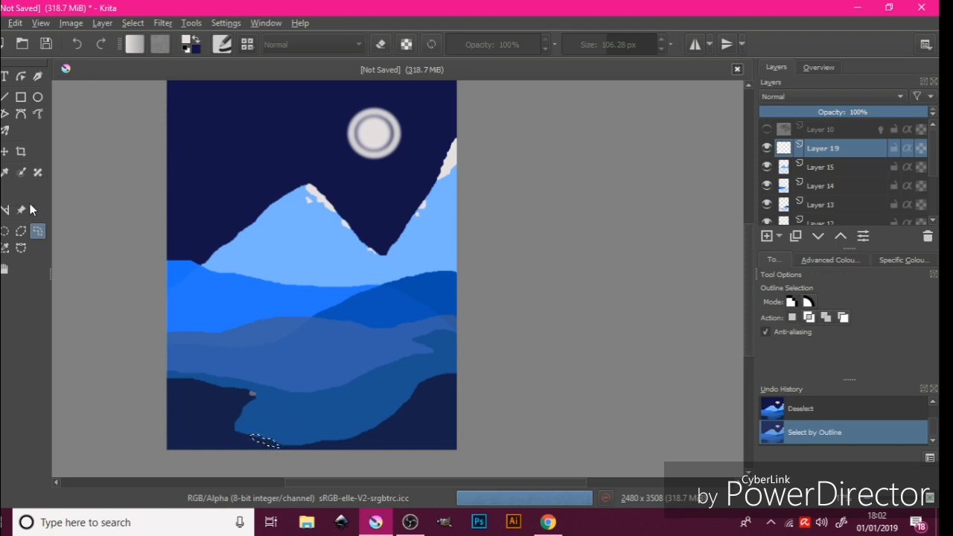
pyautogui.press('b')
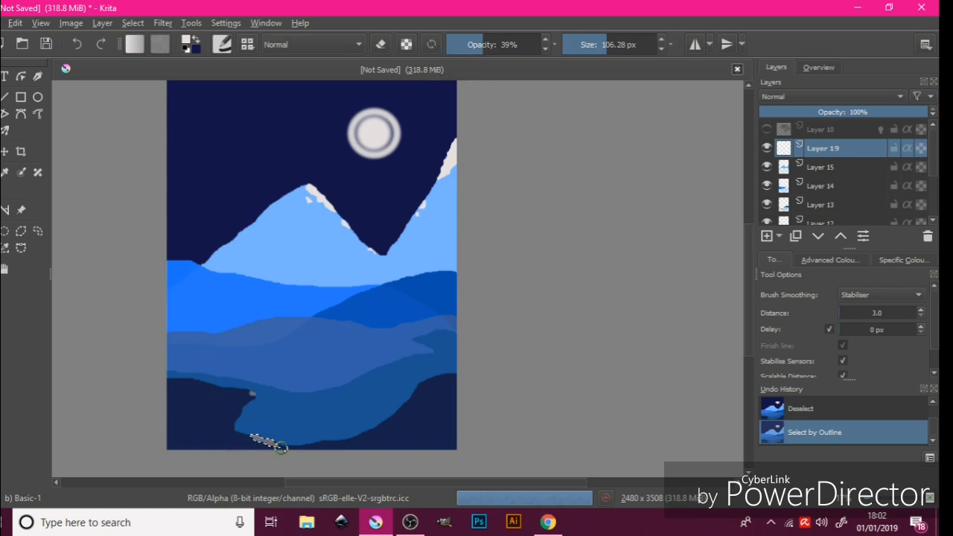
pyautogui.moveTo(248, 437); pyautogui.dragTo(196, 436)
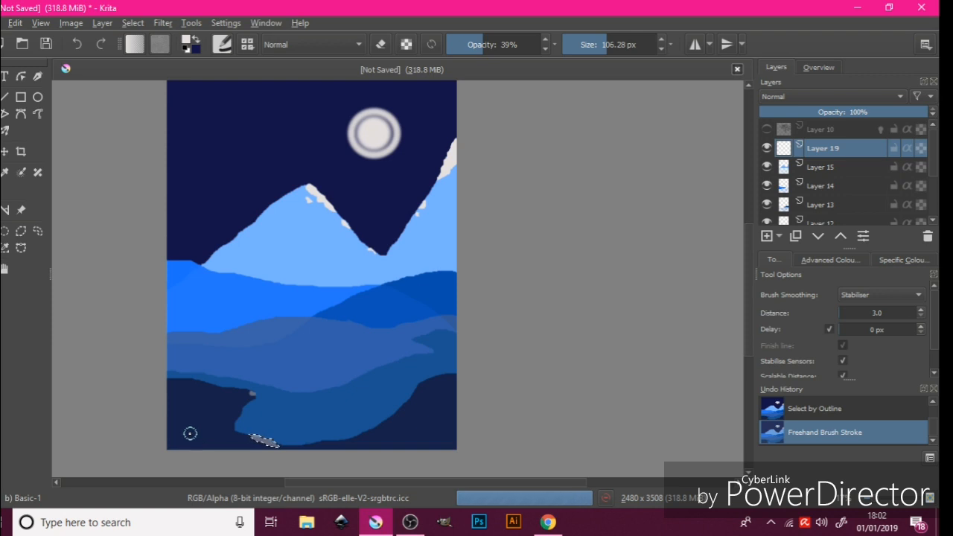
pyautogui.hotkey('ctrl', 'shift', 'a')
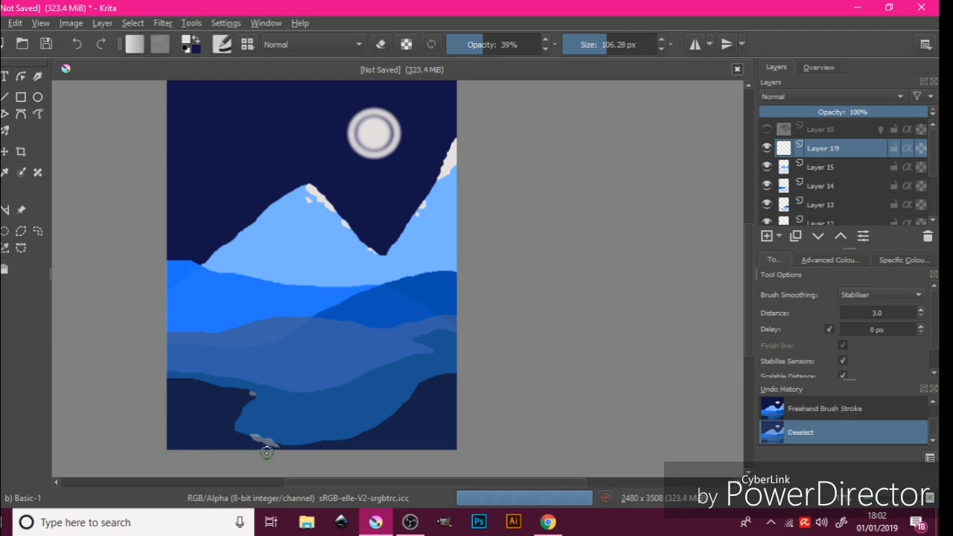
# Undo the last deselection, brush another light grey stroke over the lower bank patch and deselect it again
pyautogui.hotkey('ctrl', 'z')
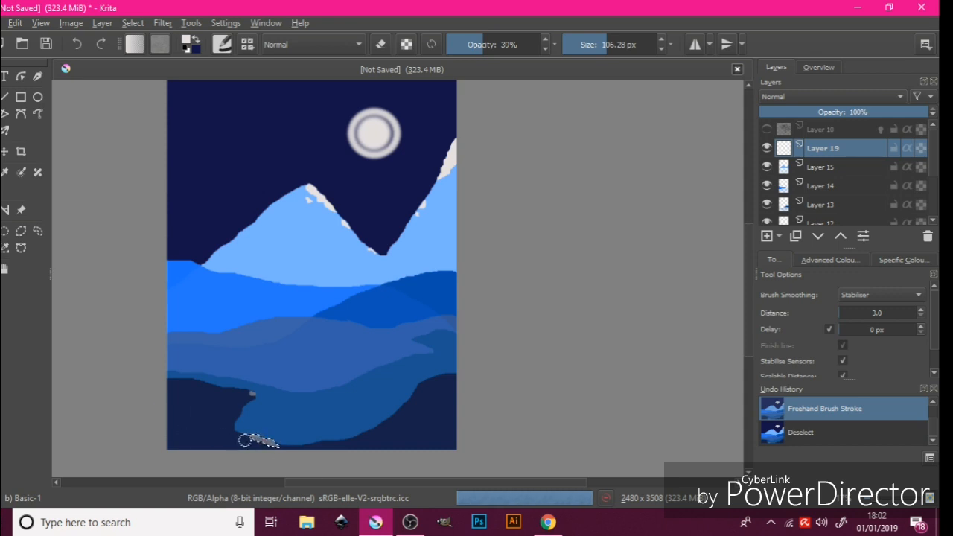
pyautogui.moveTo(254, 436)
pyautogui.mouseDown()
pyautogui.moveTo(277, 446)
pyautogui.moveTo(246, 432)
pyautogui.mouseUp()
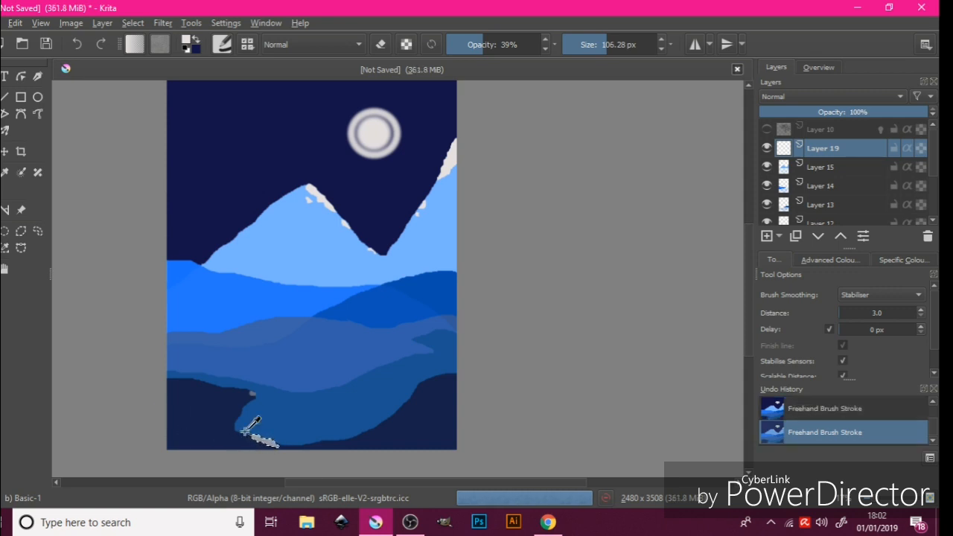
pyautogui.hotkey('ctrl', 'shift', 'a')
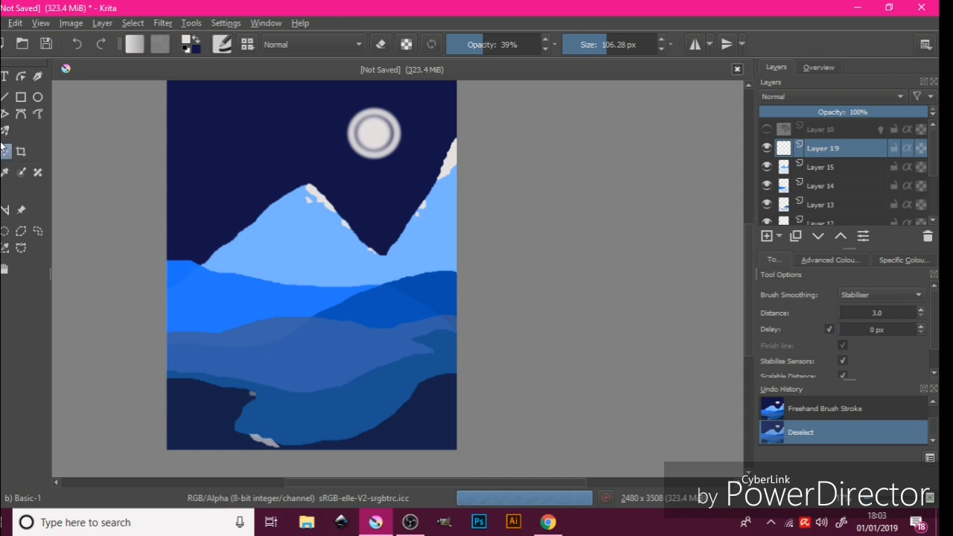
# Choose the vb3DD - Foliage (T) brush preset
pyautogui.click(248, 44)
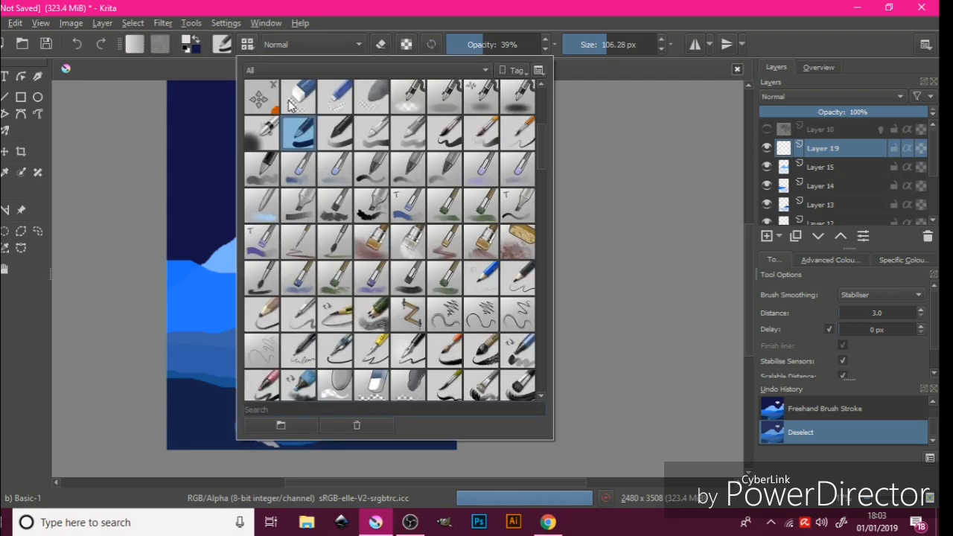
pyautogui.scroll(-3, 384, 178)
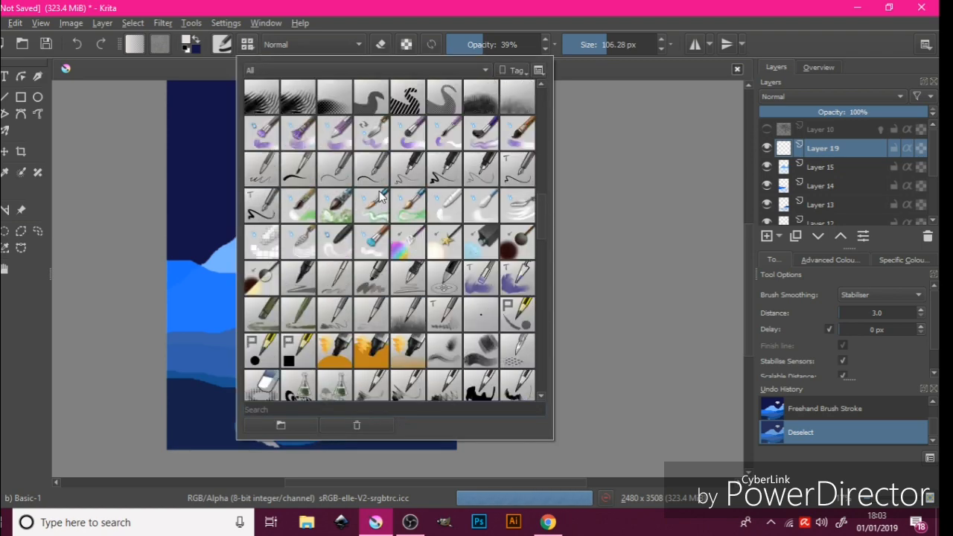
pyautogui.scroll(-2, 379, 190)
pyautogui.scroll(-8, 379, 191)
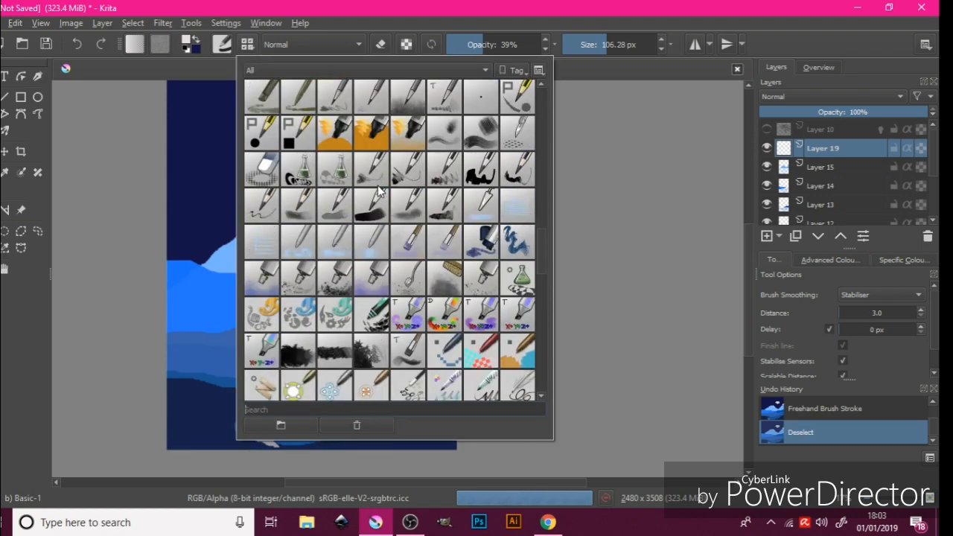
pyautogui.scroll(-10, 379, 190)
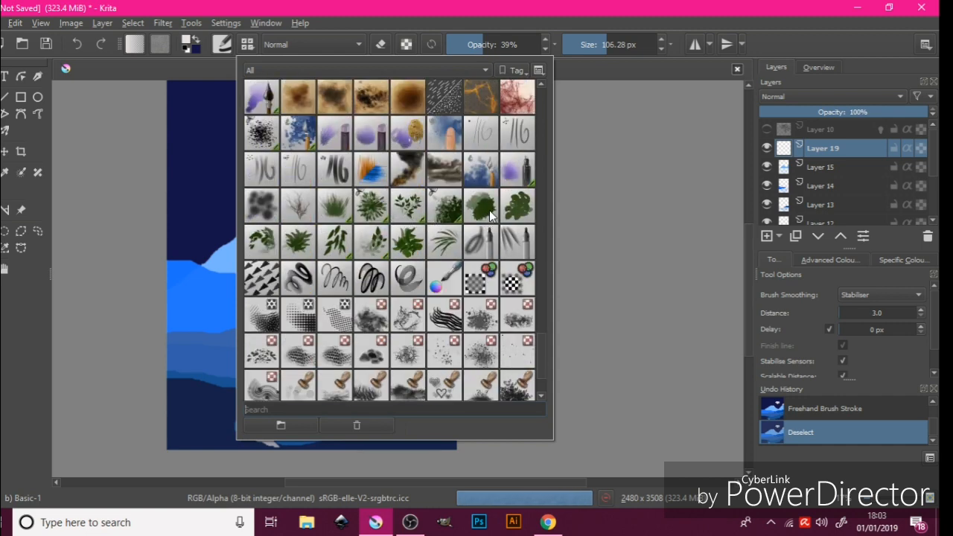
pyautogui.click(415, 214)
pyautogui.click(412, 11)
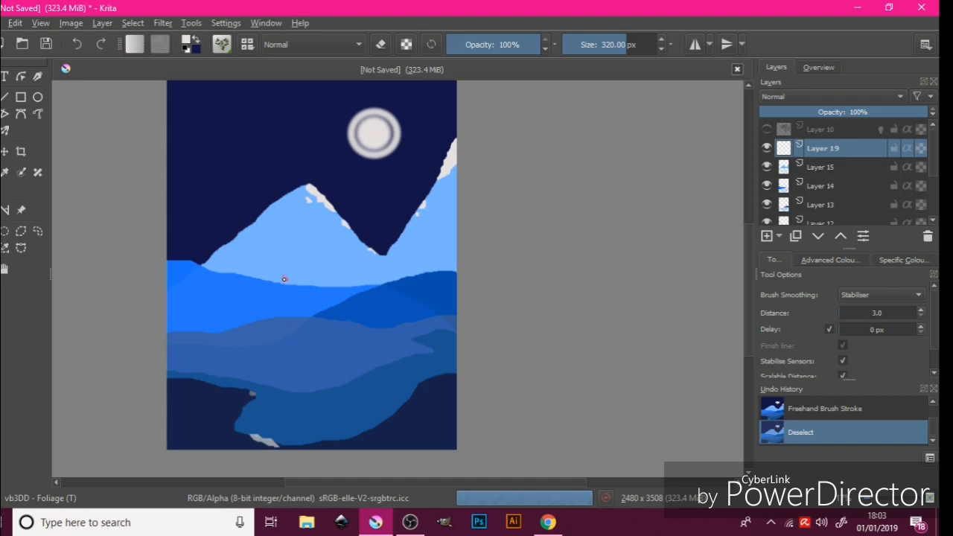
# Enlarge the foliage brush to 1,000 px
pyautogui.press(']')
pyautogui.press(']')
pyautogui.press(']')
pyautogui.press(']')
pyautogui.press(']')
pyautogui.press(']')
pyautogui.press(']')
pyautogui.press(']')
pyautogui.press(']')
pyautogui.press(']')
pyautogui.press(']')
pyautogui.press(']')
pyautogui.press(']')
pyautogui.press(']')
pyautogui.press(']')
pyautogui.press(']')
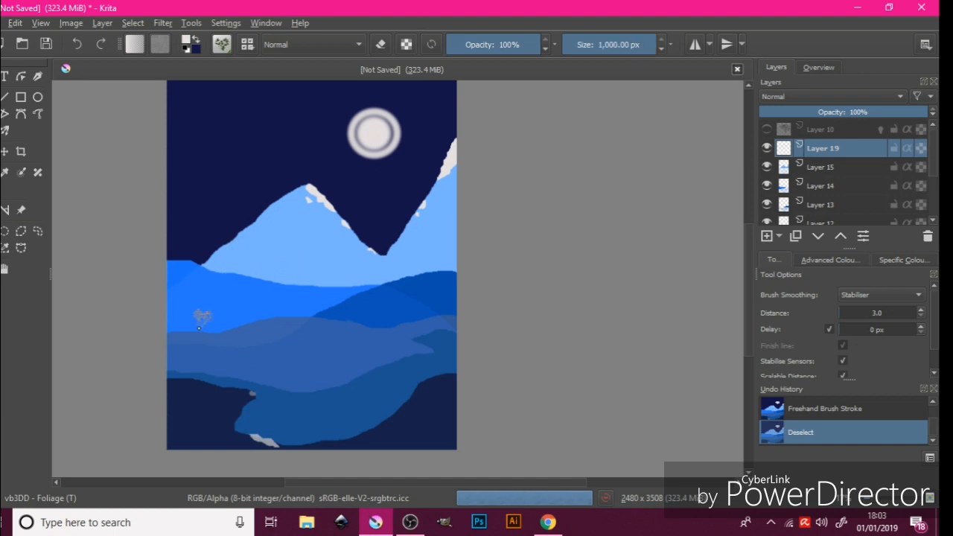
# Sample the dark navy of the left foreground bank and stamp two small bushes along its upper edge
pyautogui.click(6, 172)
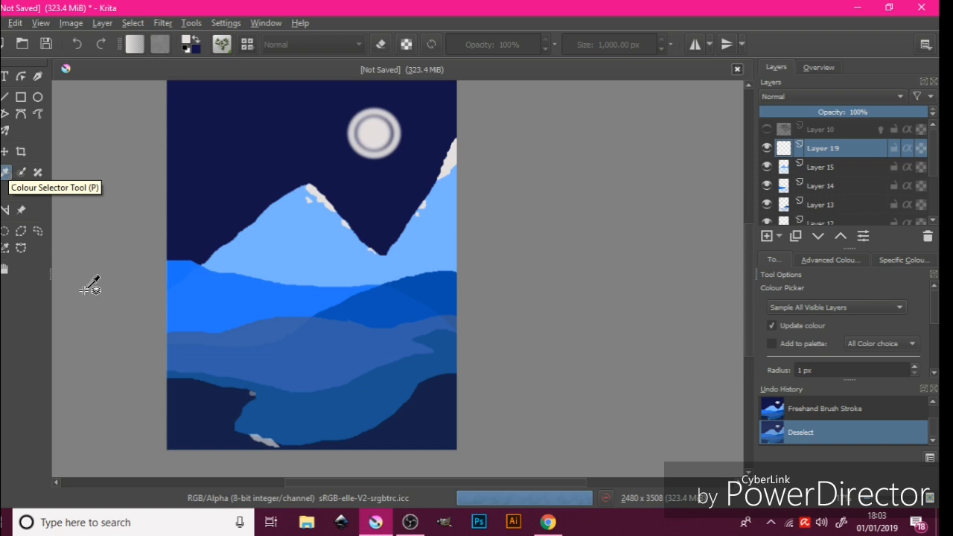
pyautogui.click(206, 405)
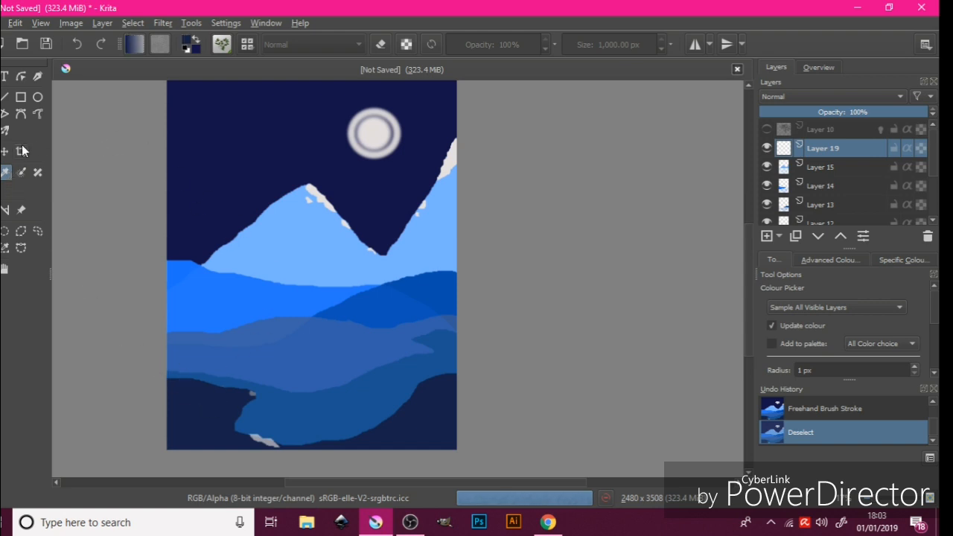
pyautogui.press('b')
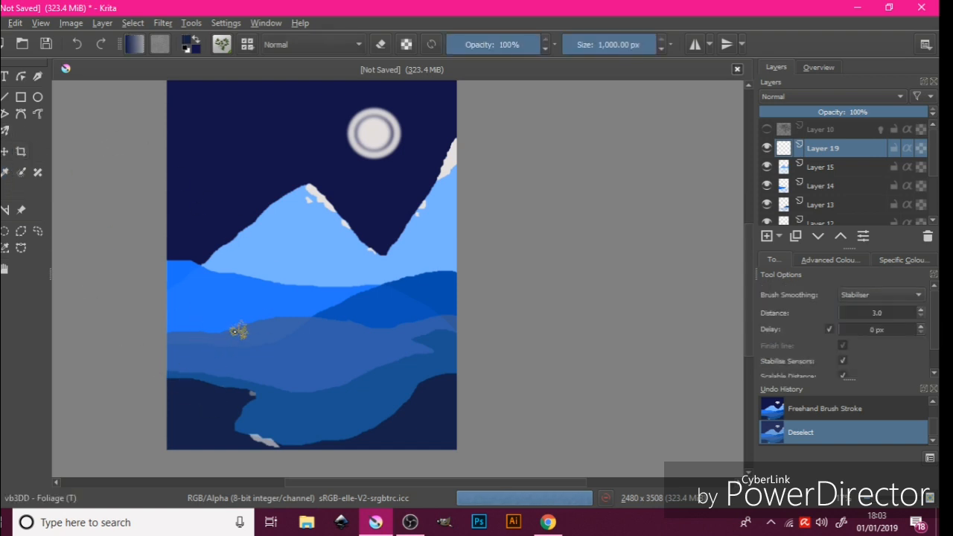
pyautogui.moveTo(225, 358); pyautogui.dragTo(225, 380)
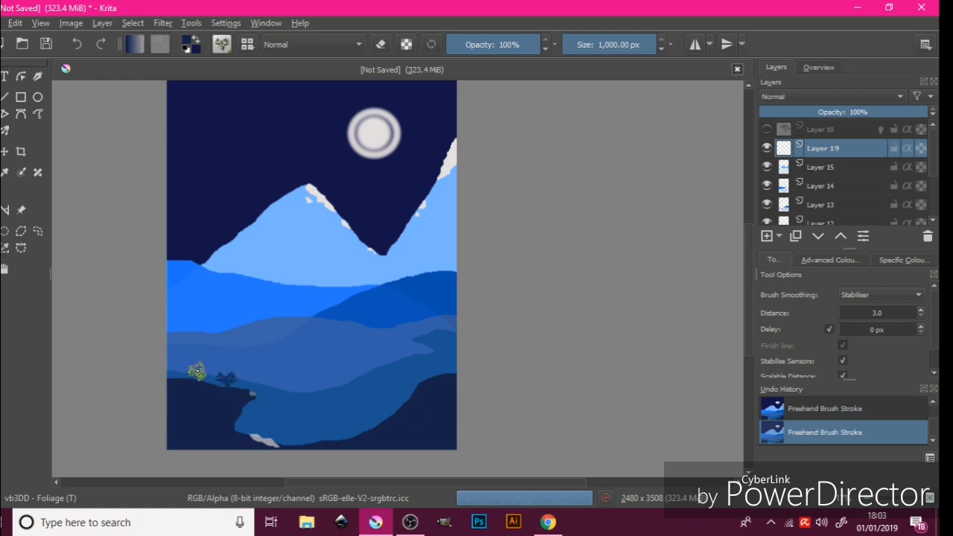
pyautogui.click(195, 374)
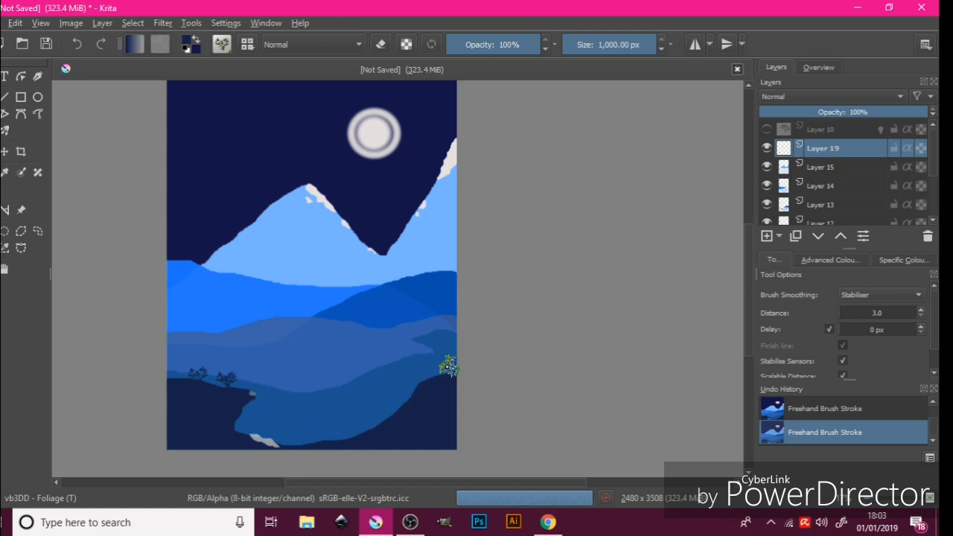
# Undo a continuous foliage stroke along the right foreground bank and stamp separate small navy bushes along its edge instead
pyautogui.moveTo(444, 369)
pyautogui.mouseDown()
pyautogui.moveTo(419, 388)
pyautogui.moveTo(412, 420)
pyautogui.mouseUp()
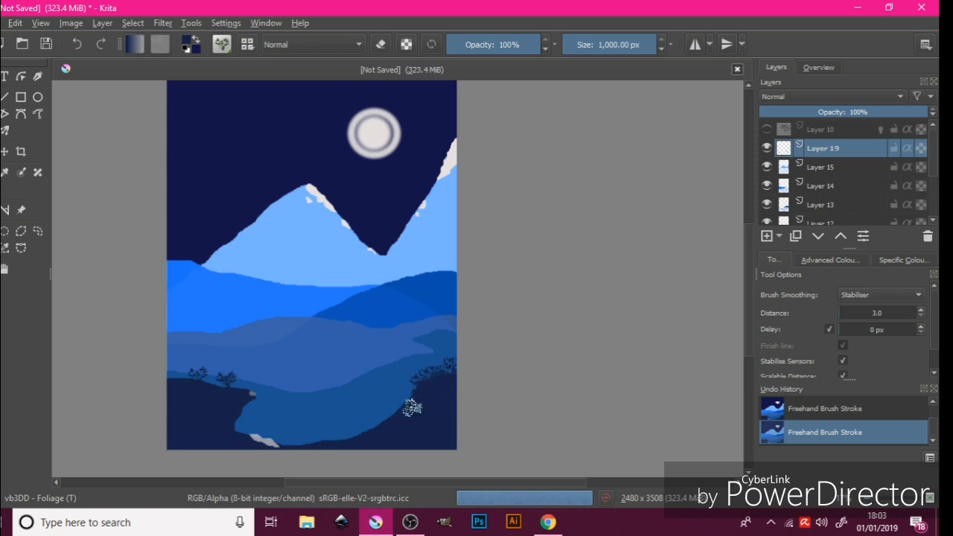
pyautogui.hotkey('ctrl', 'z')
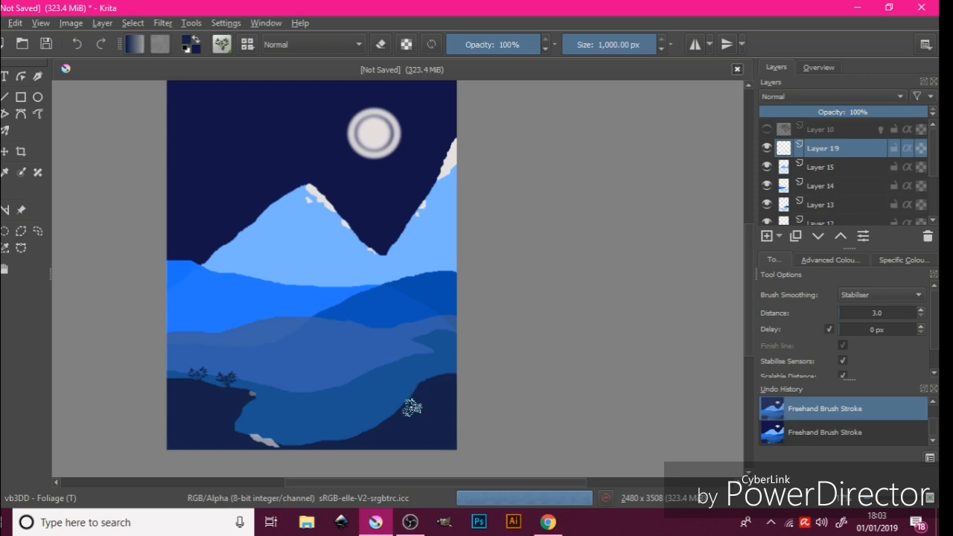
pyautogui.hotkey('ctrl', 'shift', 'z')
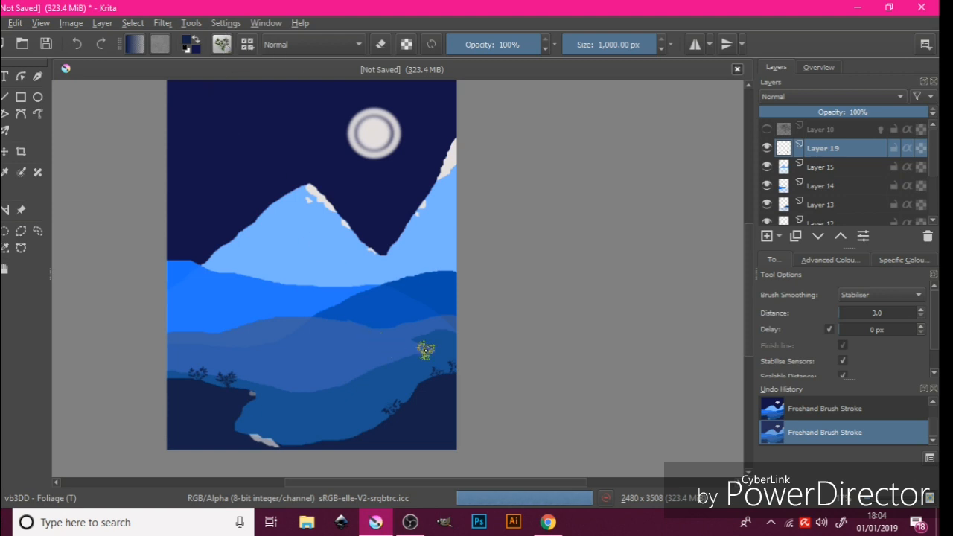
# Import the tree silhouette image sm_5b0b21833edb1 from the Desktop as an animation frame, starting at 0 with step 1
pyautogui.scroll(2, 425, 350)
pyautogui.scroll(-3, 451, 349)
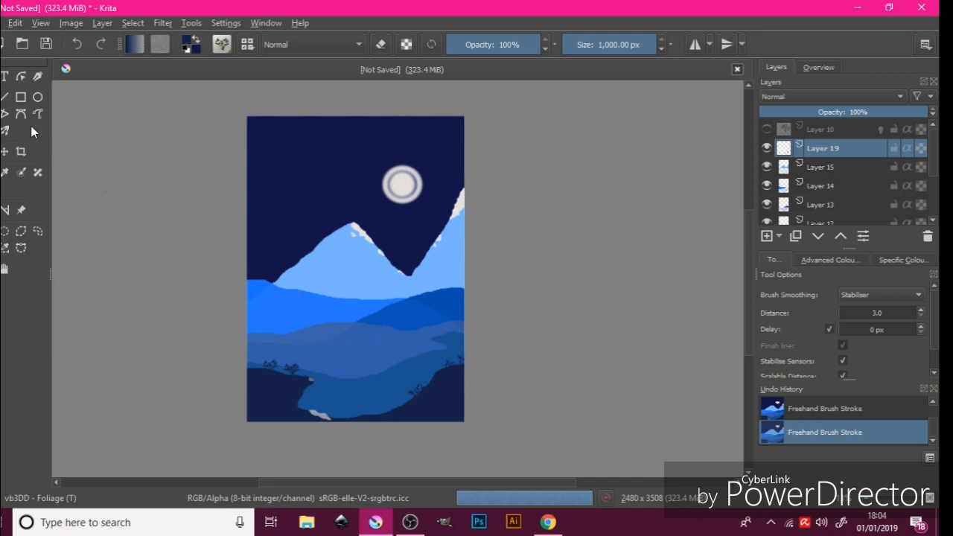
pyautogui.click(2, 23)
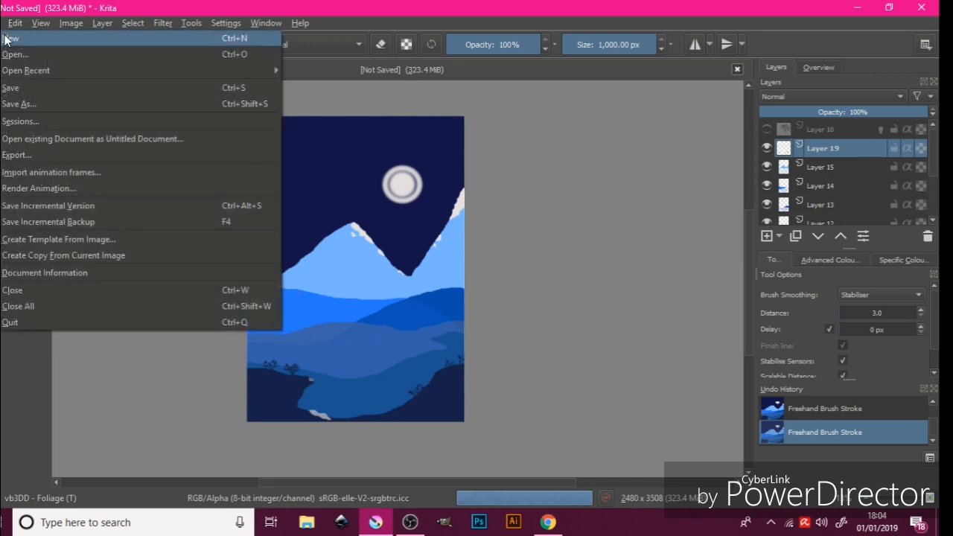
pyautogui.click(78, 171)
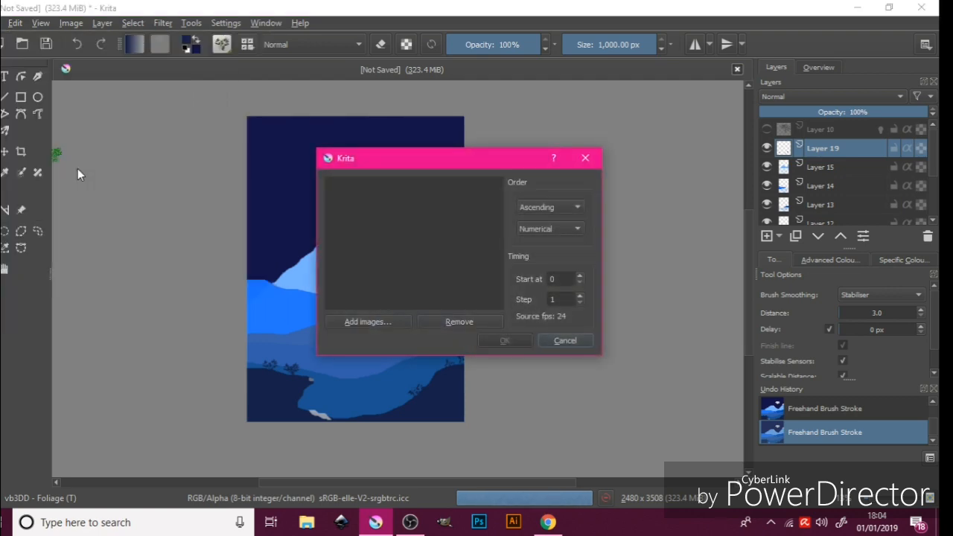
pyautogui.click(376, 320)
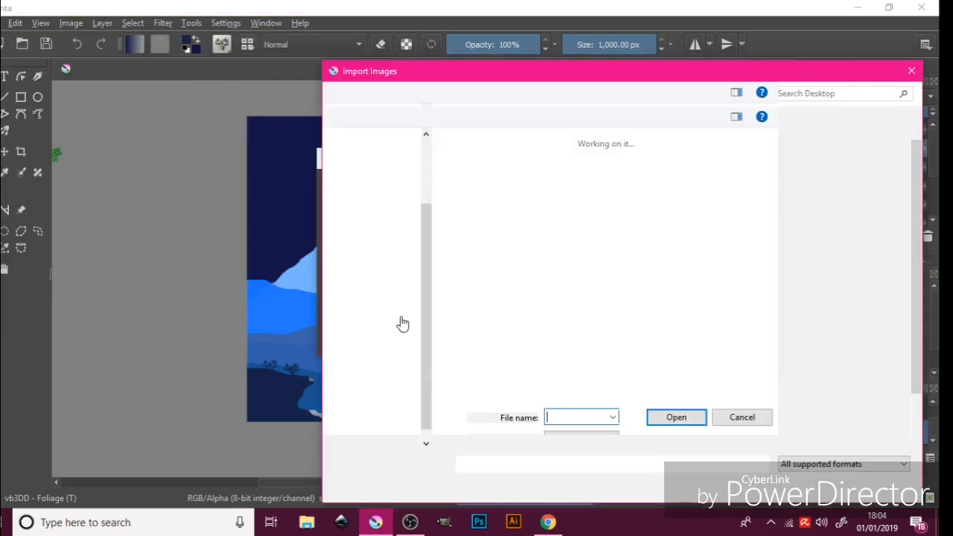
pyautogui.scroll(-1, 696, 305)
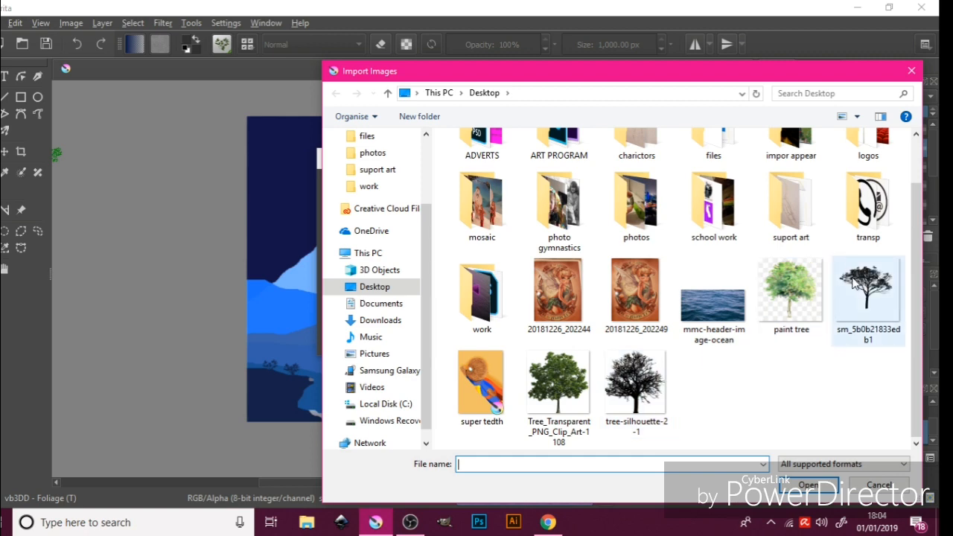
pyautogui.click(856, 322)
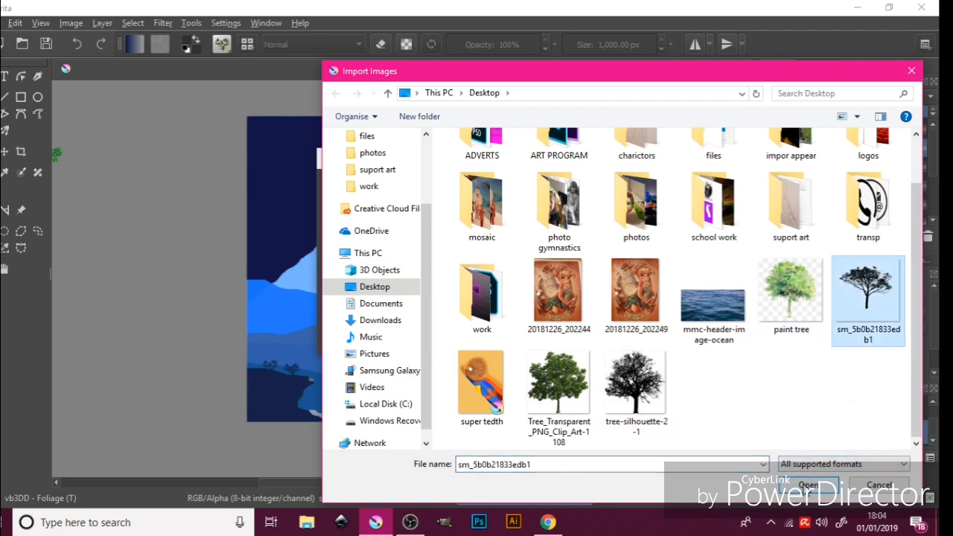
pyautogui.click(808, 484)
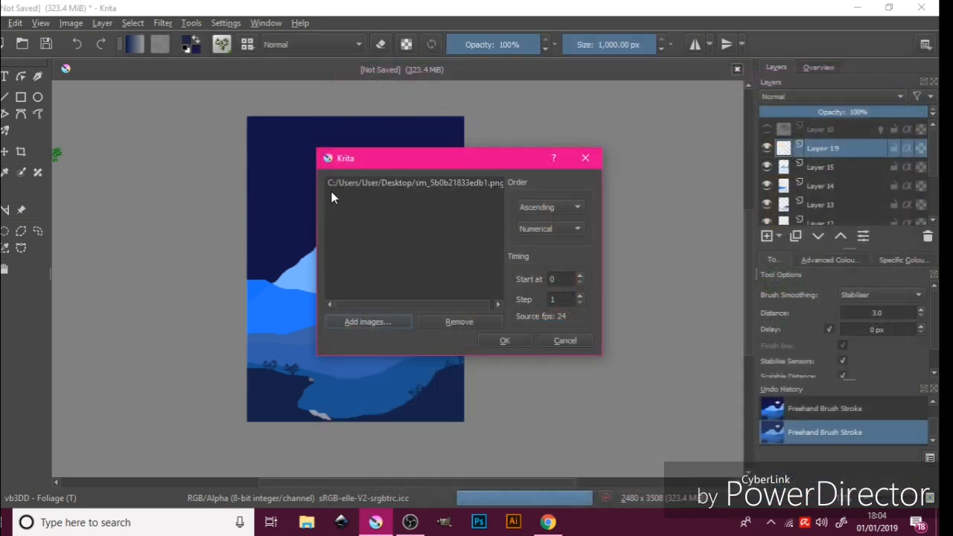
pyautogui.click(505, 340)
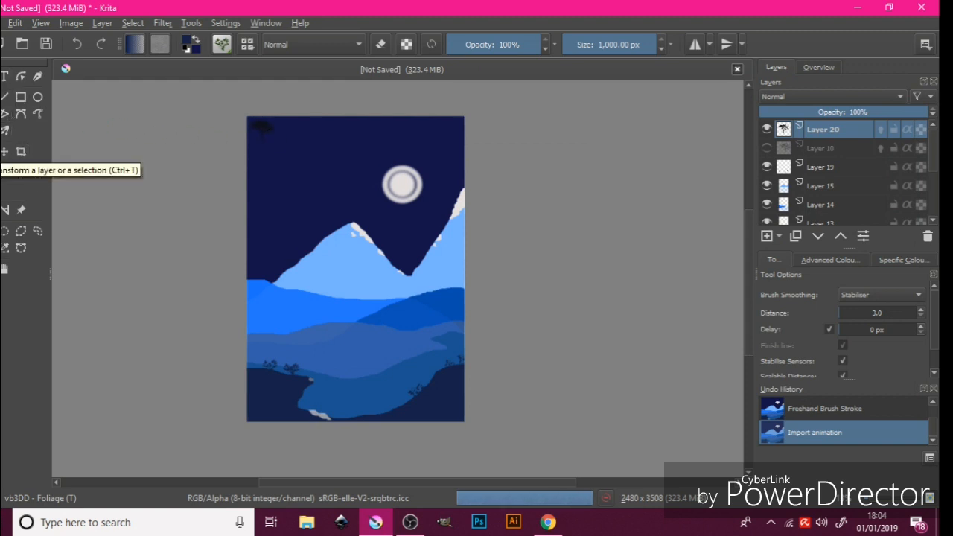
# Scale the imported tree silhouette up to about half the canvas width and move it onto the right foreground bank
pyautogui.click(3, 152)
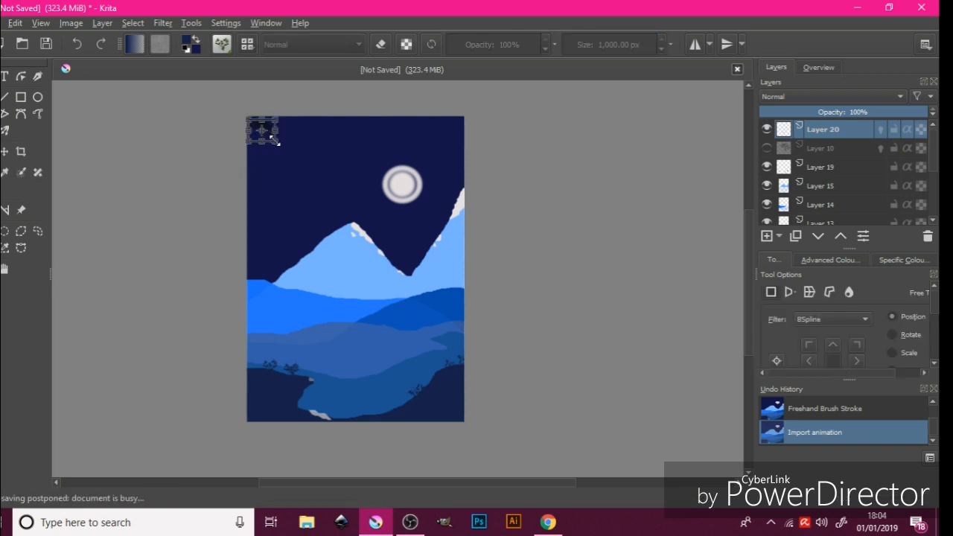
pyautogui.moveTo(275, 140); pyautogui.dragTo(356, 231)
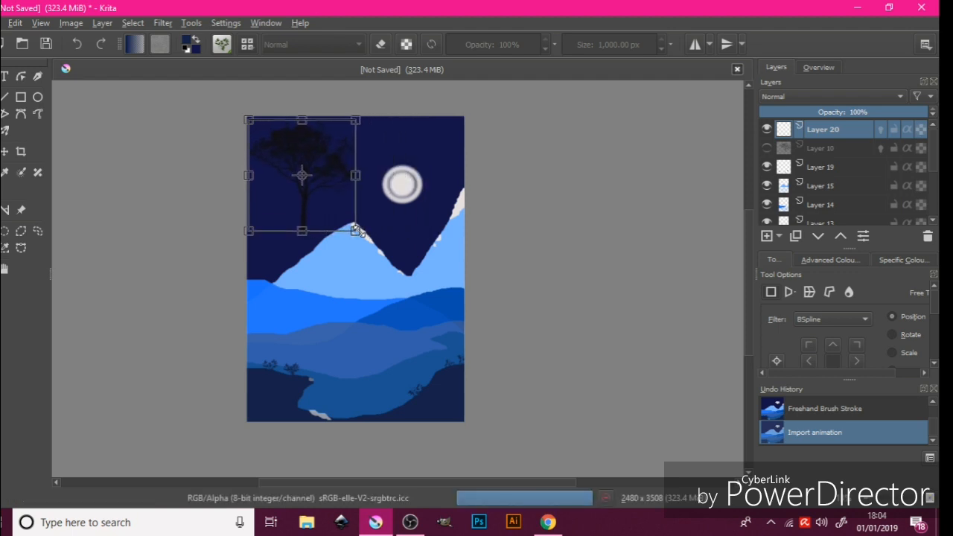
pyautogui.moveTo(357, 231); pyautogui.dragTo(367, 232)
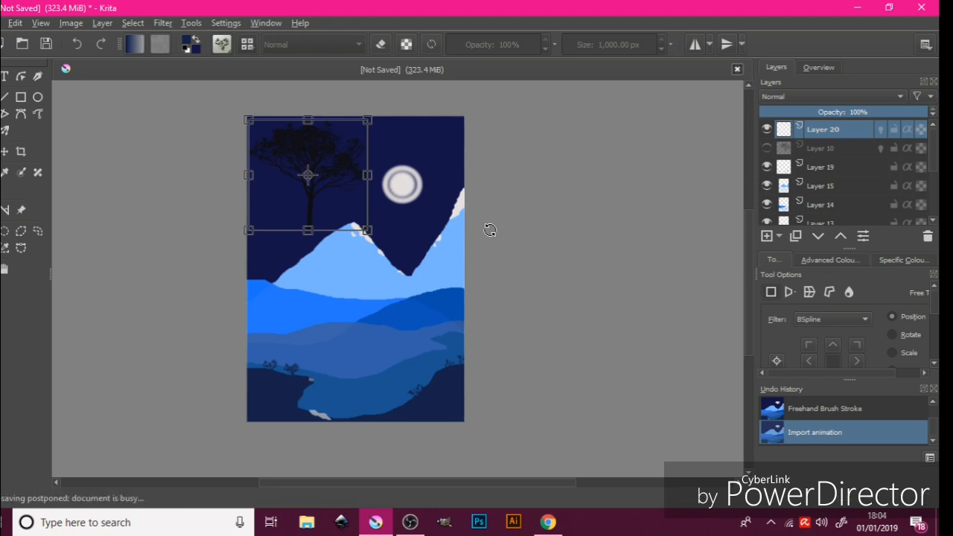
pyautogui.click(6, 152)
pyautogui.moveTo(311, 181); pyautogui.dragTo(410, 358)
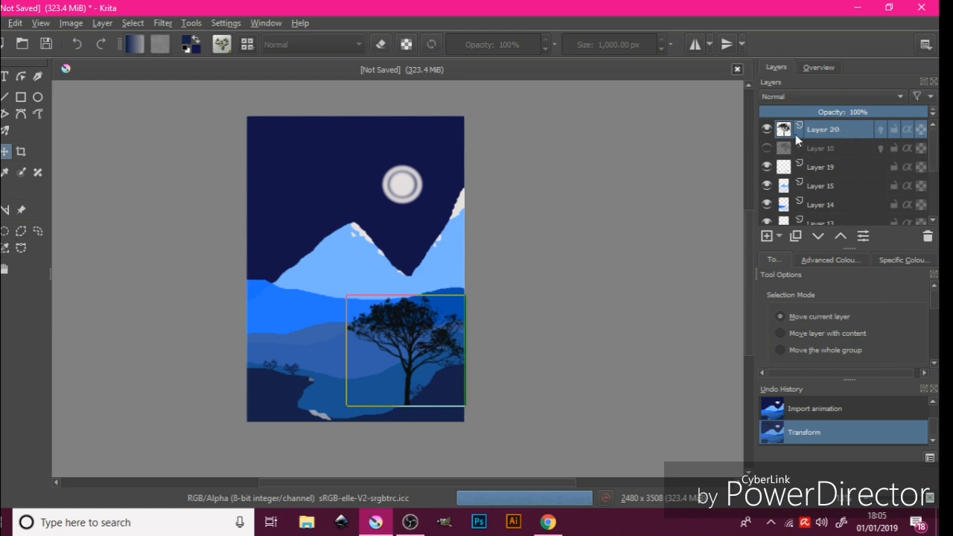
# Stamp navy foliage around the base of the tree trunk with the vb3DD Foliage brush at 1,000 px
pyautogui.press('b')
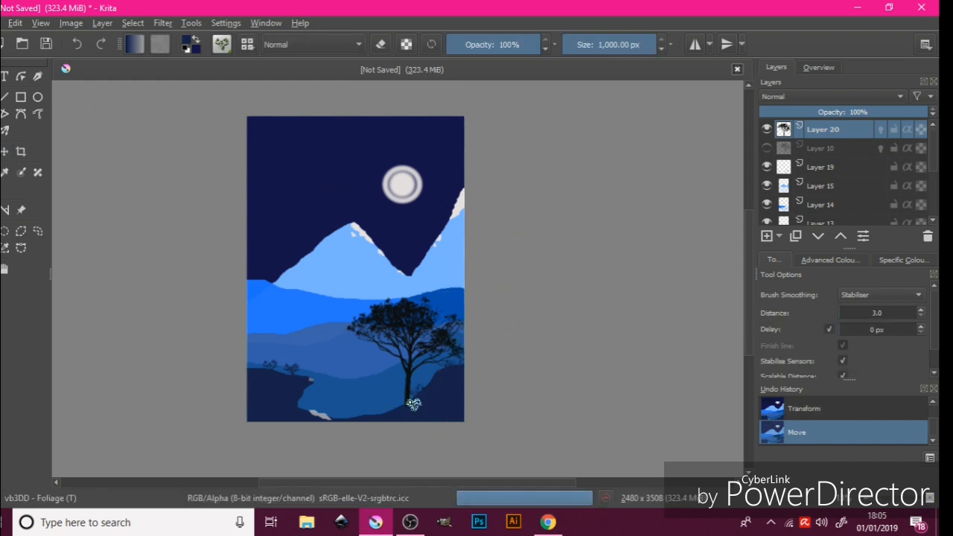
pyautogui.scroll(5, 406, 400)
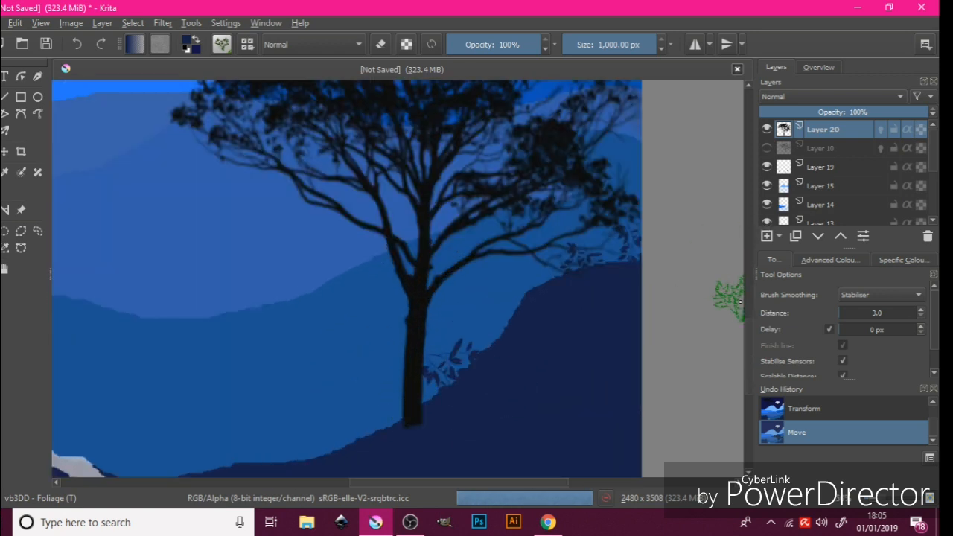
pyautogui.scroll(-3, 749, 348)
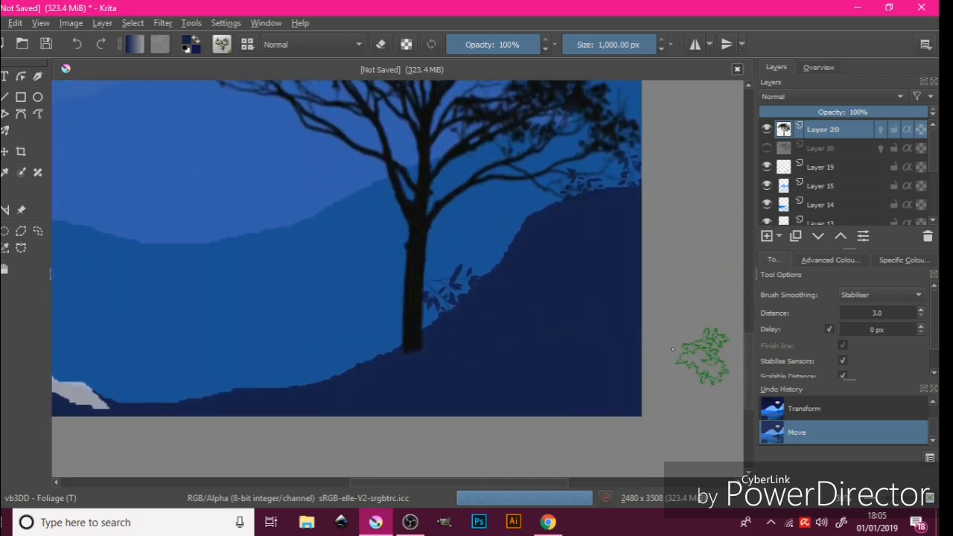
pyautogui.click(407, 344)
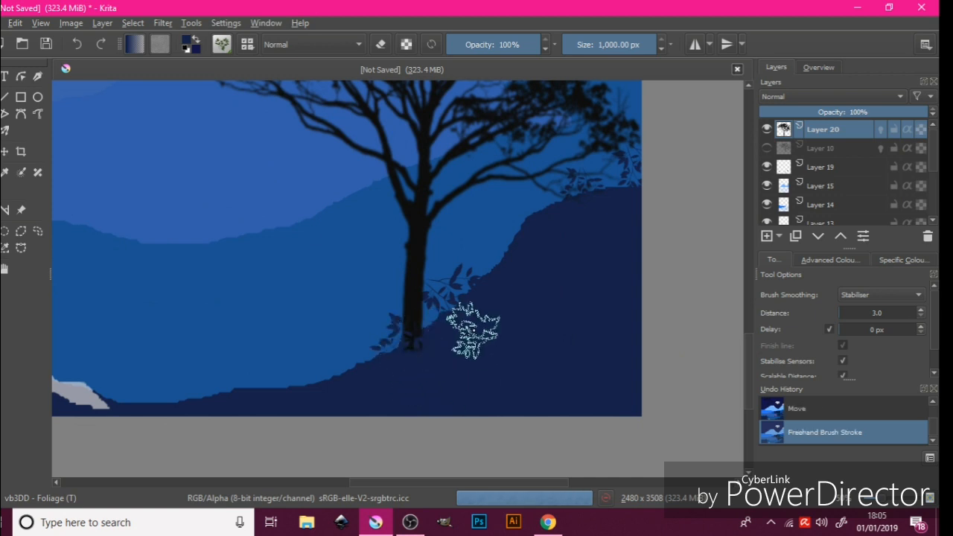
pyautogui.click(425, 334)
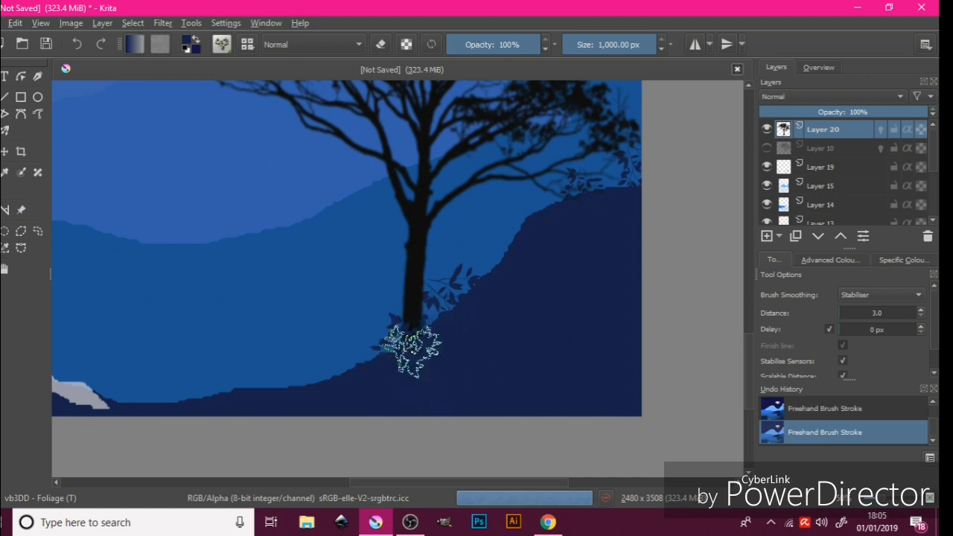
pyautogui.click(399, 346)
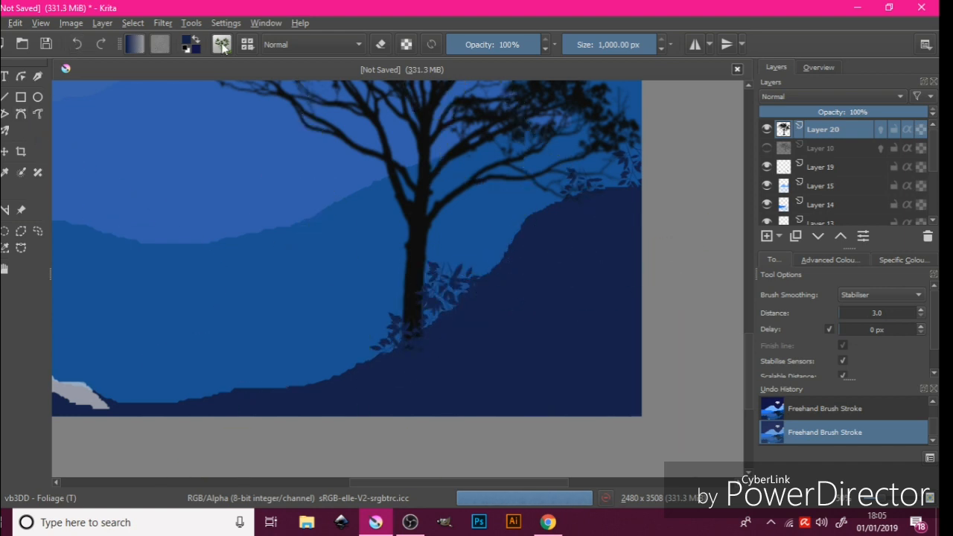
# Try a bare navy shrub beside the tree with the vb3DA Branches brush at 1,000 px, and undo it
pyautogui.click(244, 45)
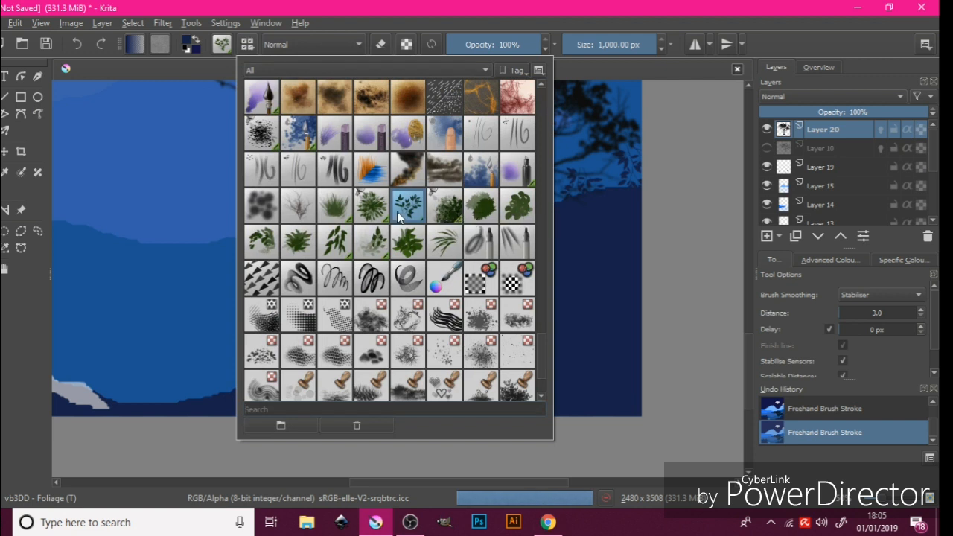
pyautogui.click(298, 209)
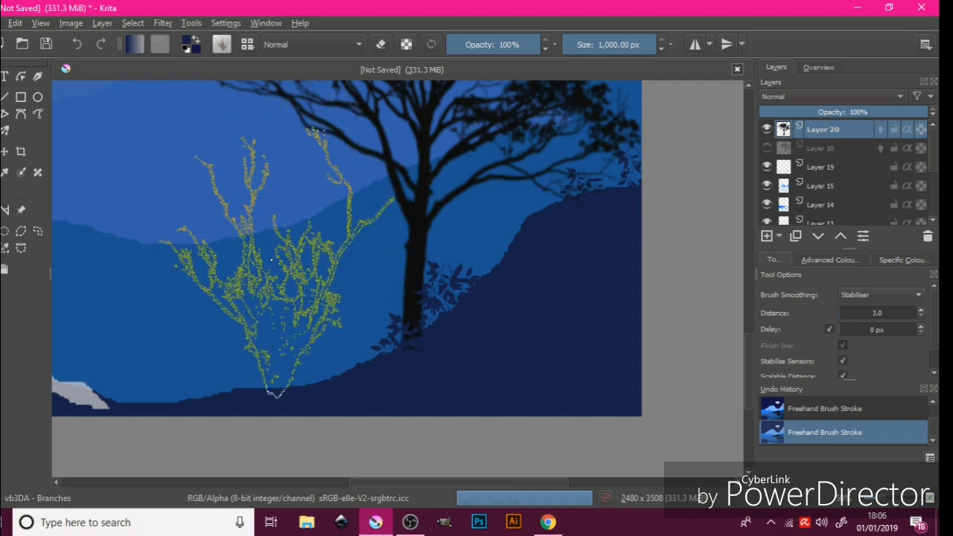
pyautogui.click(272, 259)
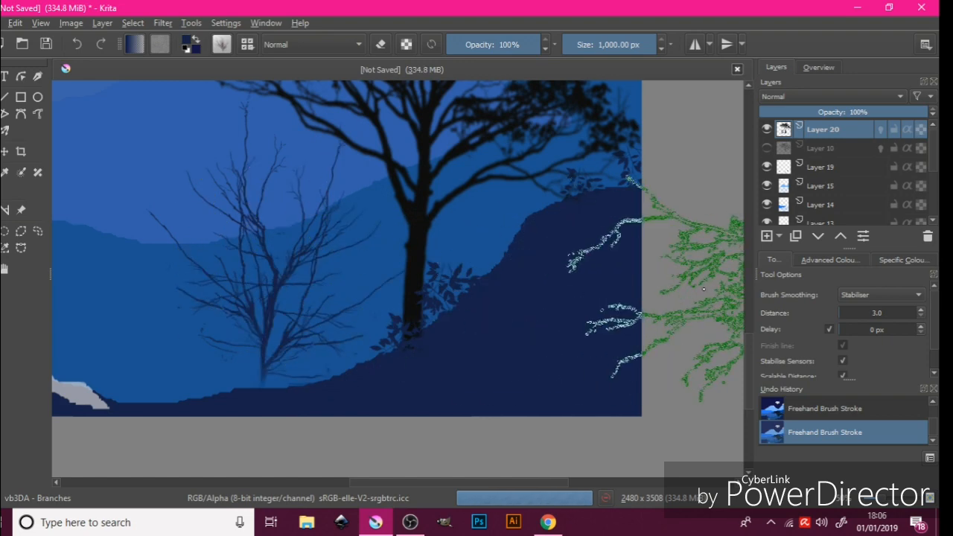
pyautogui.scroll(-3, 568, 267)
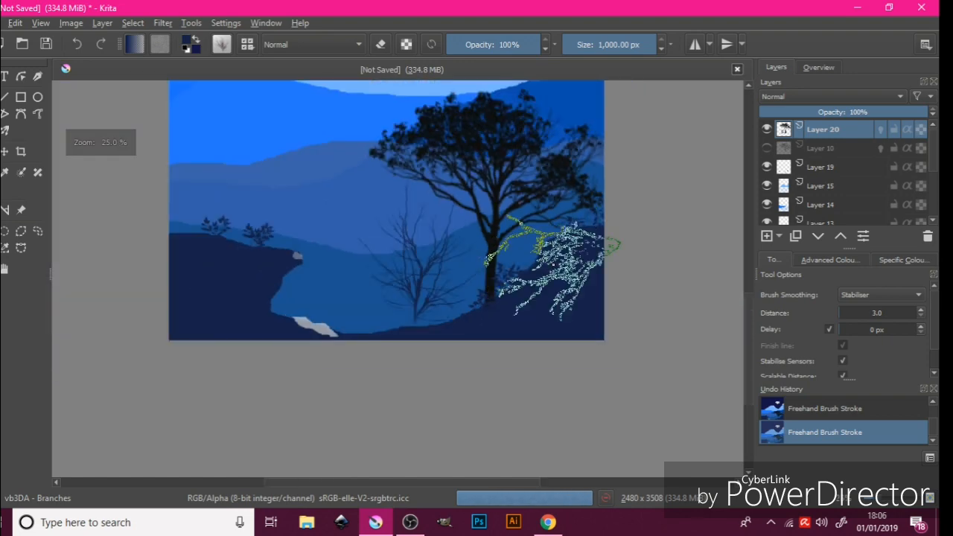
pyautogui.hotkey('ctrl', 'z')
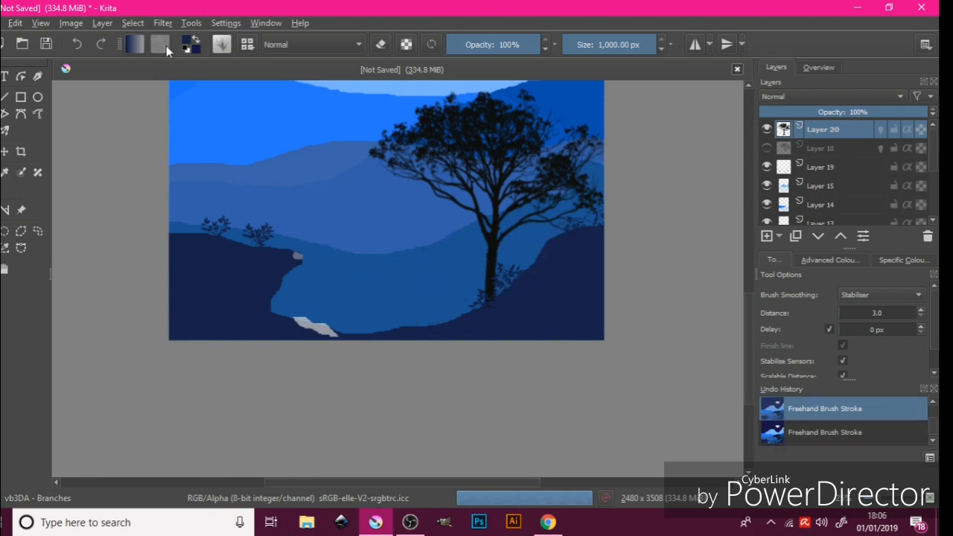
# Paint navy grass tufts along the upper edge of the left foreground bank with the vb3DB Grass brush at 1,000 px
pyautogui.click(246, 46)
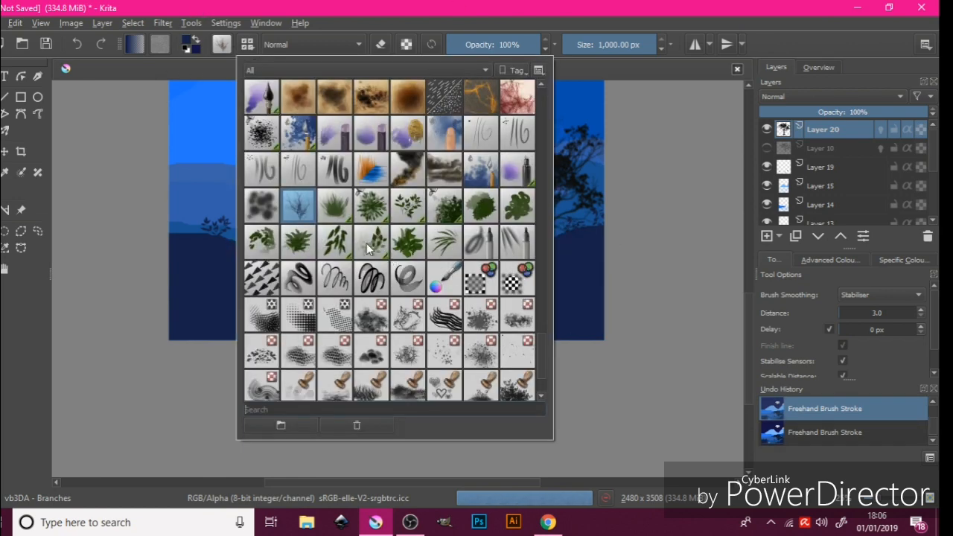
pyautogui.click(335, 212)
pyautogui.click(465, 11)
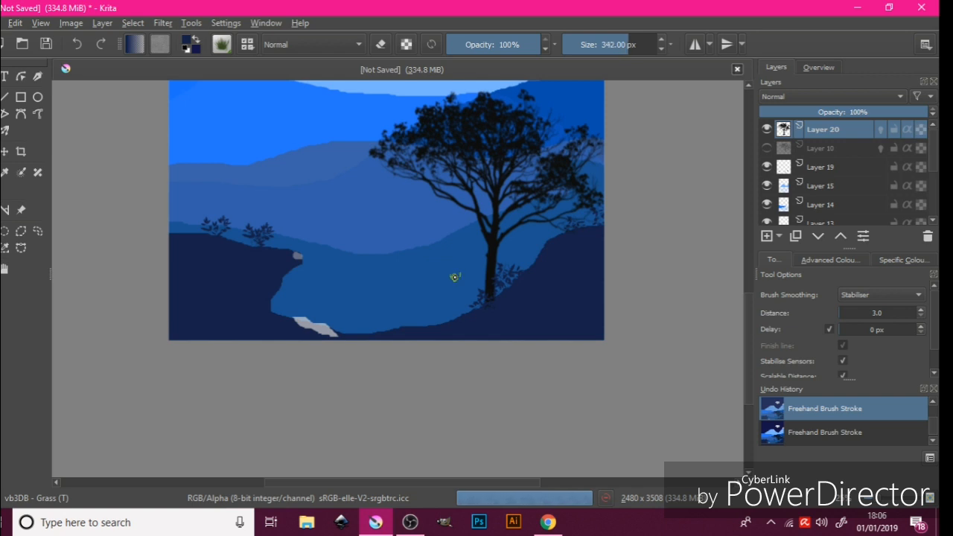
pyautogui.press(']')
pyautogui.press(']')
pyautogui.press(']')
pyautogui.press(']')
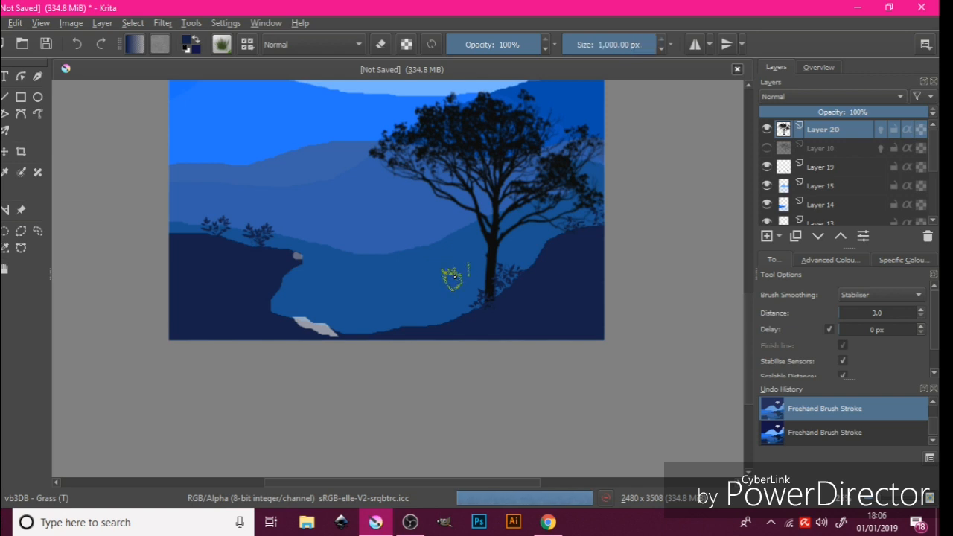
pyautogui.click(225, 237)
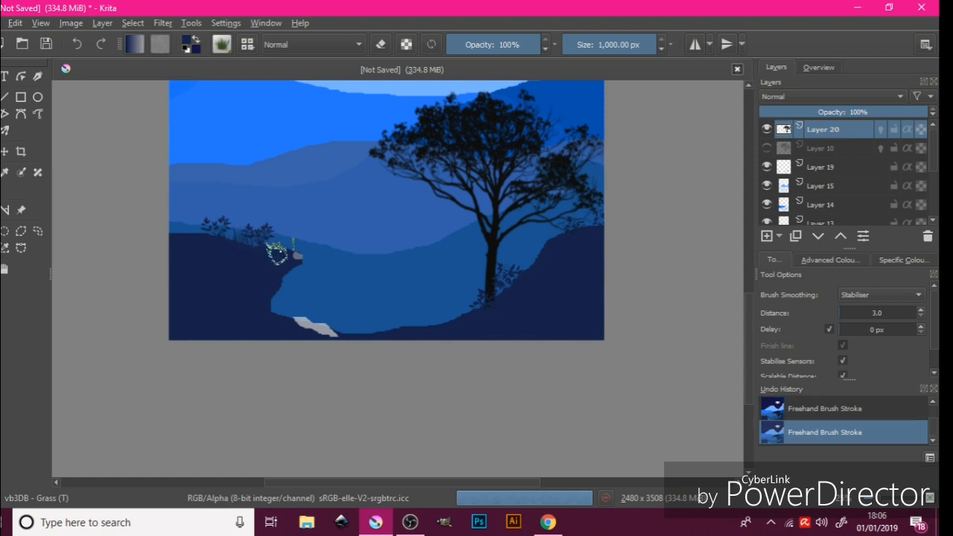
pyautogui.moveTo(257, 249)
pyautogui.mouseDown()
pyautogui.moveTo(215, 251)
pyautogui.moveTo(194, 226)
pyautogui.mouseUp()
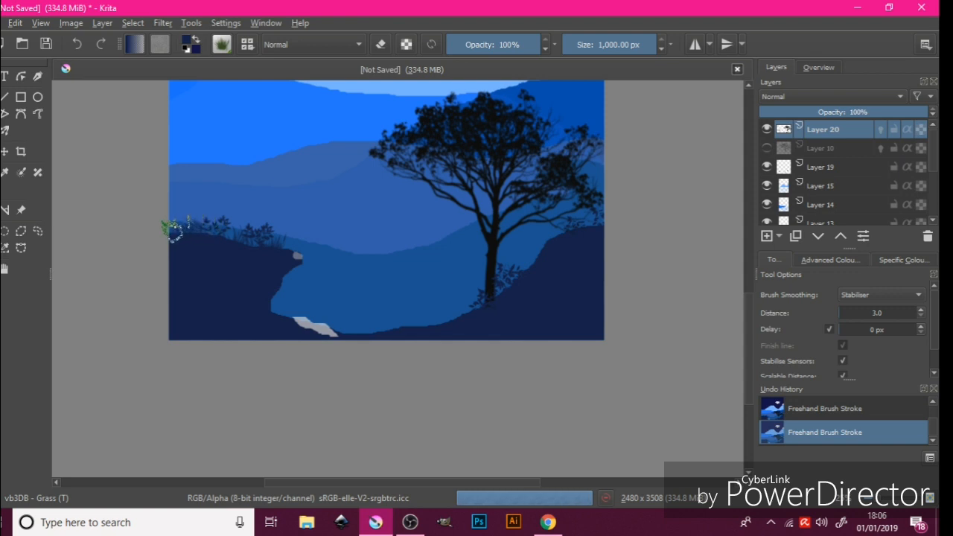
# Add navy grass tufts along the lower shoreline and up the edge of the right foreground bank
pyautogui.moveTo(320, 295)
pyautogui.mouseDown()
pyautogui.moveTo(305, 311)
pyautogui.moveTo(274, 311)
pyautogui.moveTo(286, 332)
pyautogui.mouseUp()
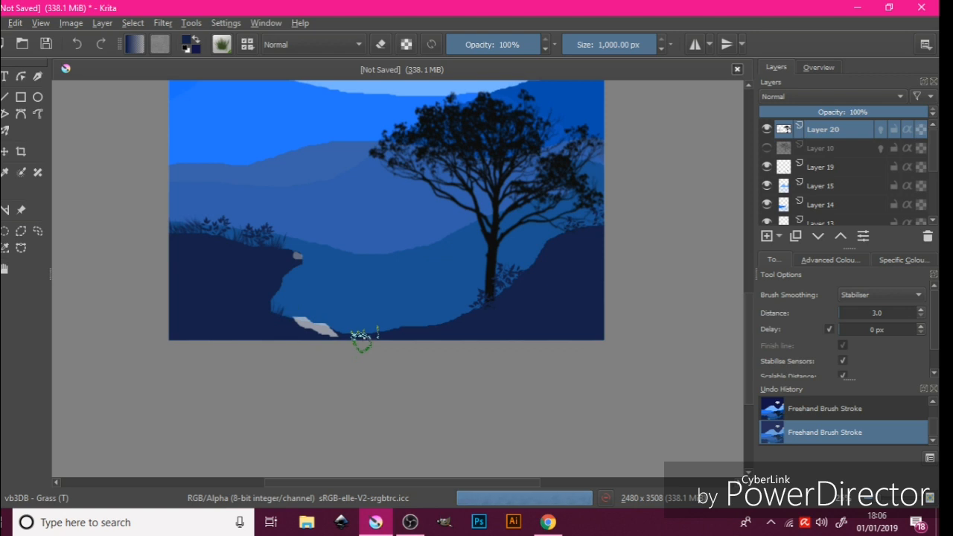
pyautogui.moveTo(364, 338); pyautogui.dragTo(462, 323)
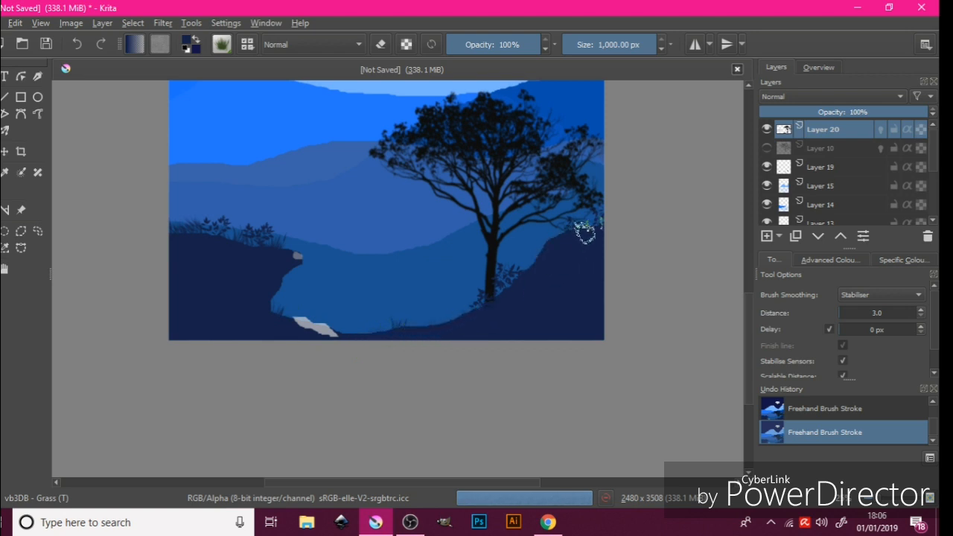
pyautogui.moveTo(587, 229)
pyautogui.mouseDown()
pyautogui.moveTo(560, 232)
pyautogui.moveTo(537, 274)
pyautogui.mouseUp()
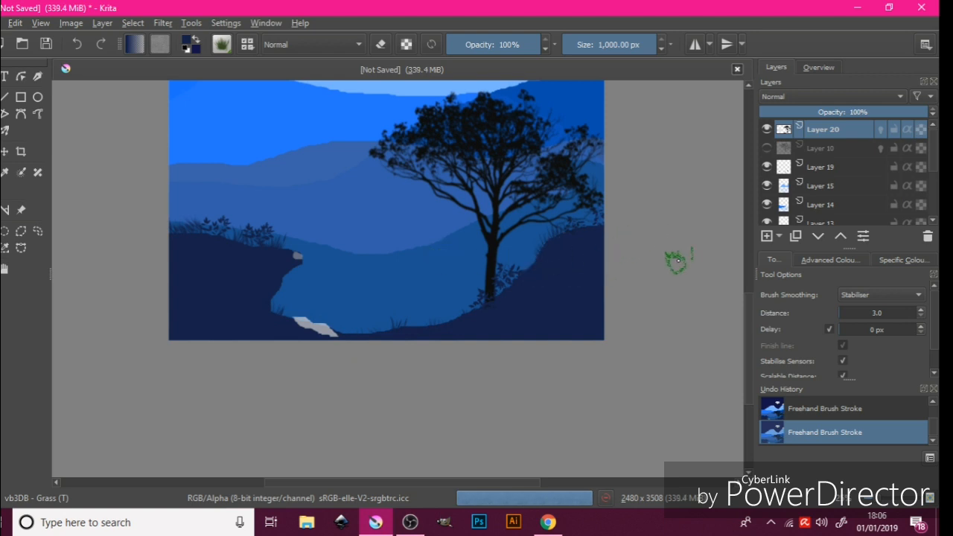
pyautogui.scroll(1, 675, 261)
pyautogui.scroll(-3, 676, 261)
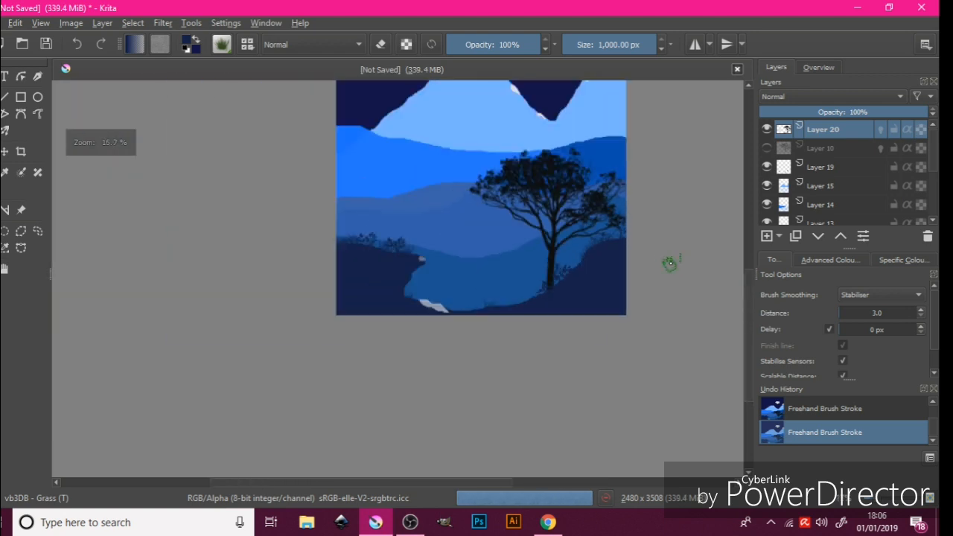
pyautogui.scroll(3, 746, 264)
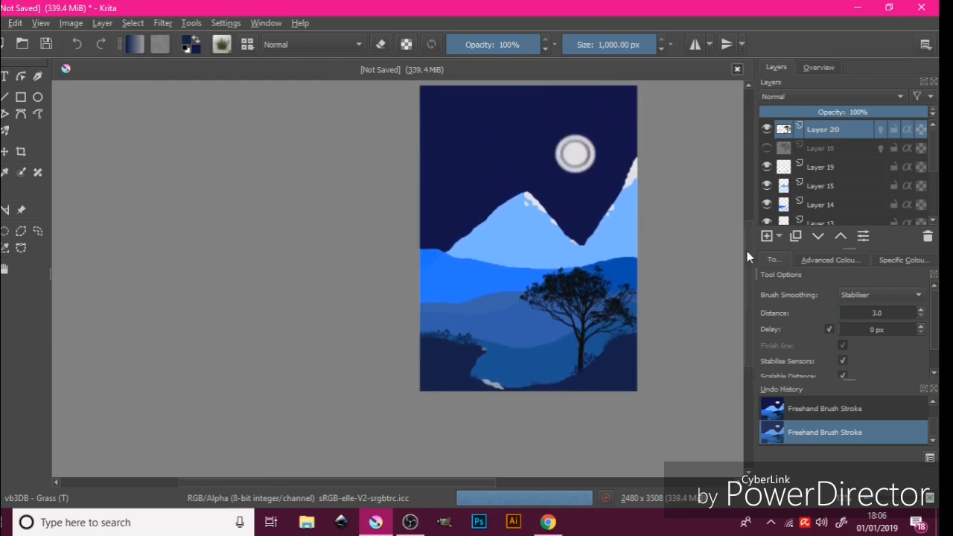
pyautogui.click(9, 273)
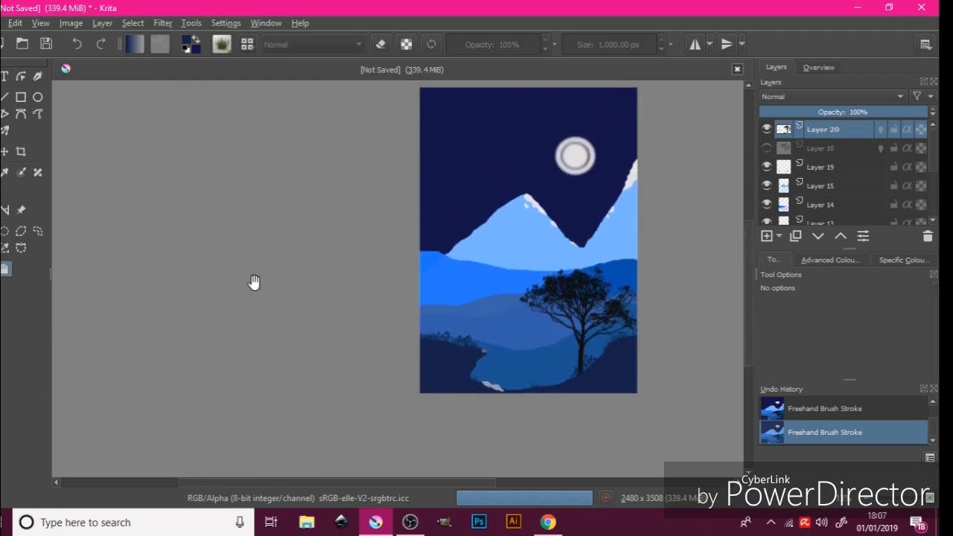
pyautogui.moveTo(532, 244); pyautogui.dragTo(315, 244)
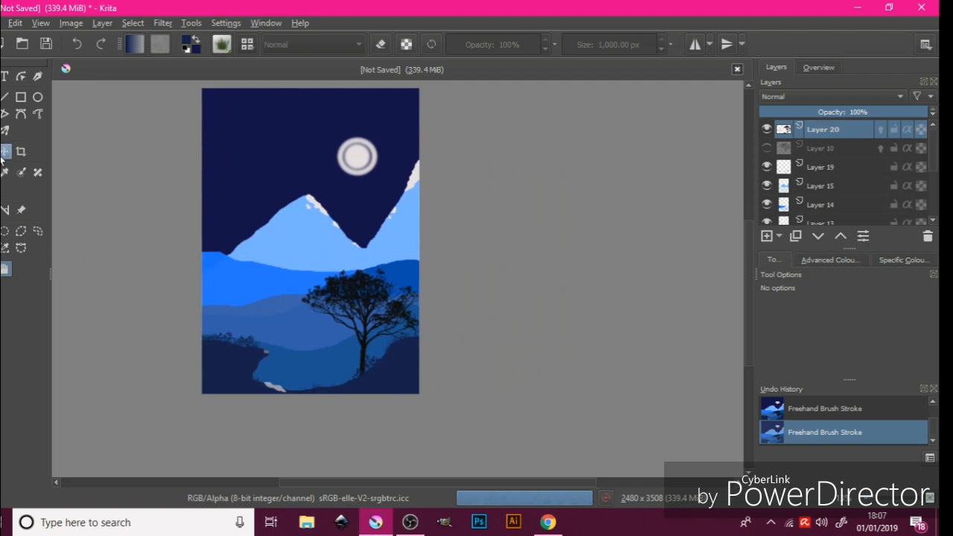
pyautogui.hotkey('ctrl', 't')
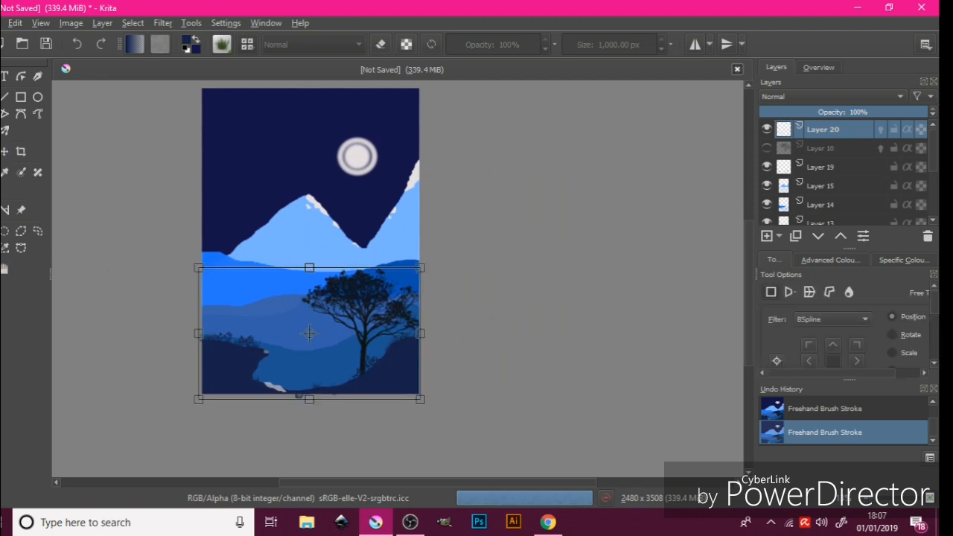
pyautogui.press('b')
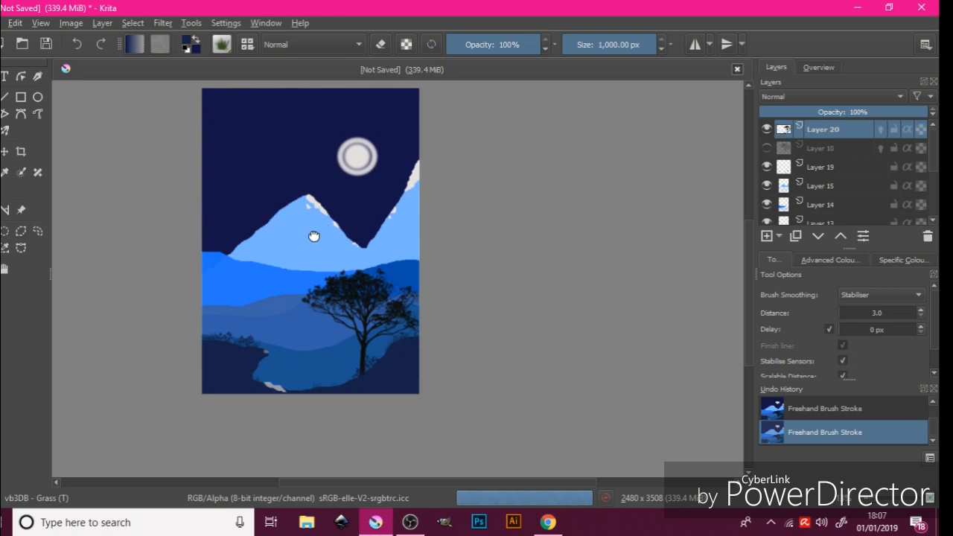
# Paint small white stars across the night sky with the Texture Starfield brush at 250 px in Addition mode
pyautogui.moveTo(313, 236)
pyautogui.mouseDown()
pyautogui.moveTo(419, 323)
pyautogui.moveTo(397, 273)
pyautogui.moveTo(299, 263)
pyautogui.moveTo(289, 247)
pyautogui.mouseUp()
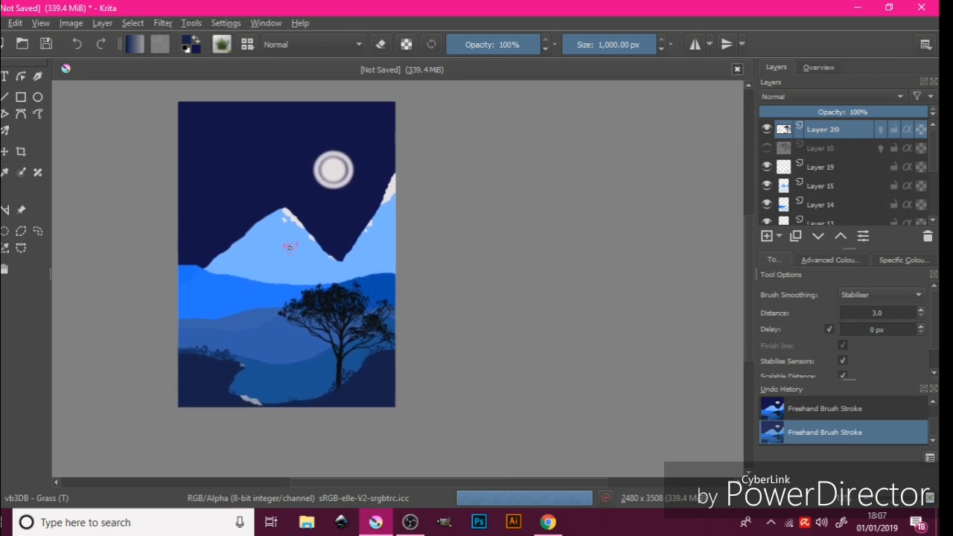
pyautogui.scroll(2, 292, 252)
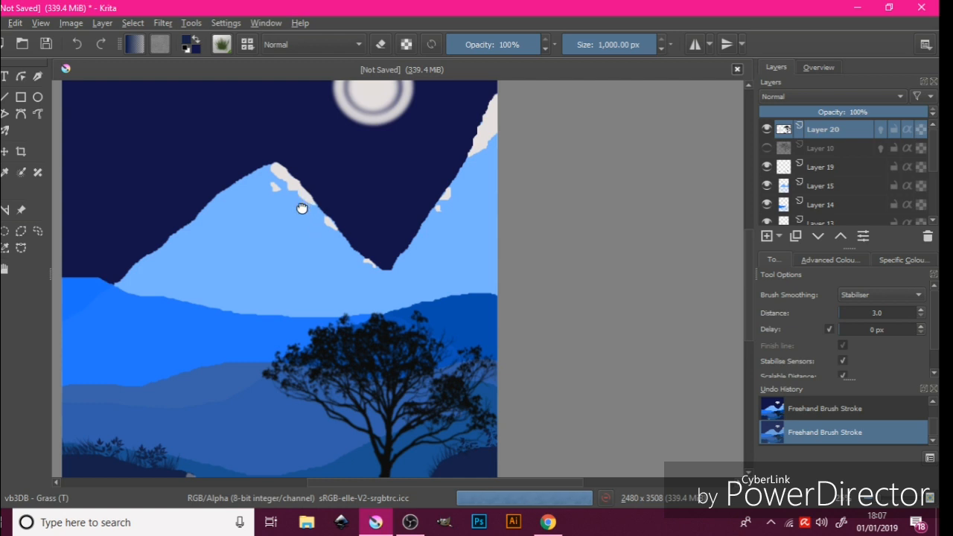
pyautogui.moveTo(302, 206); pyautogui.dragTo(324, 351)
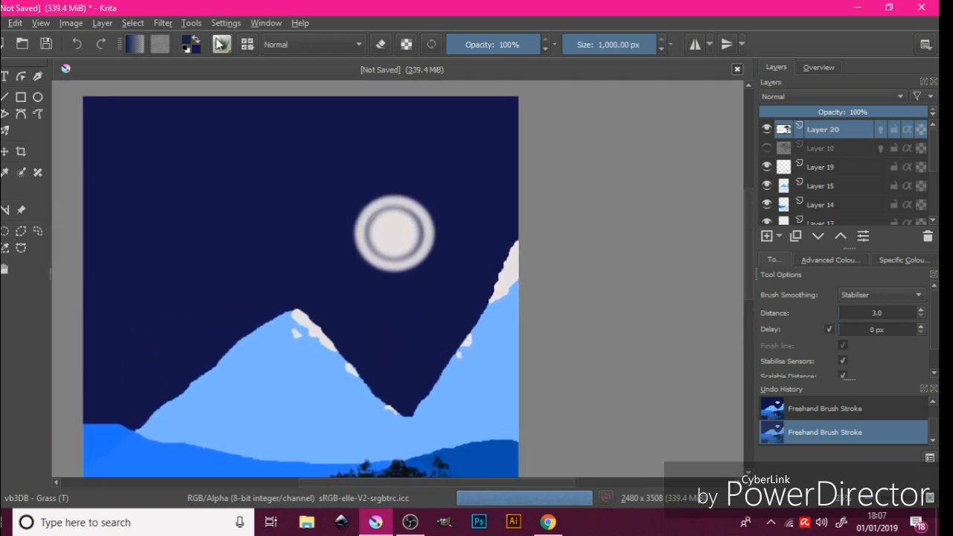
pyautogui.click(247, 45)
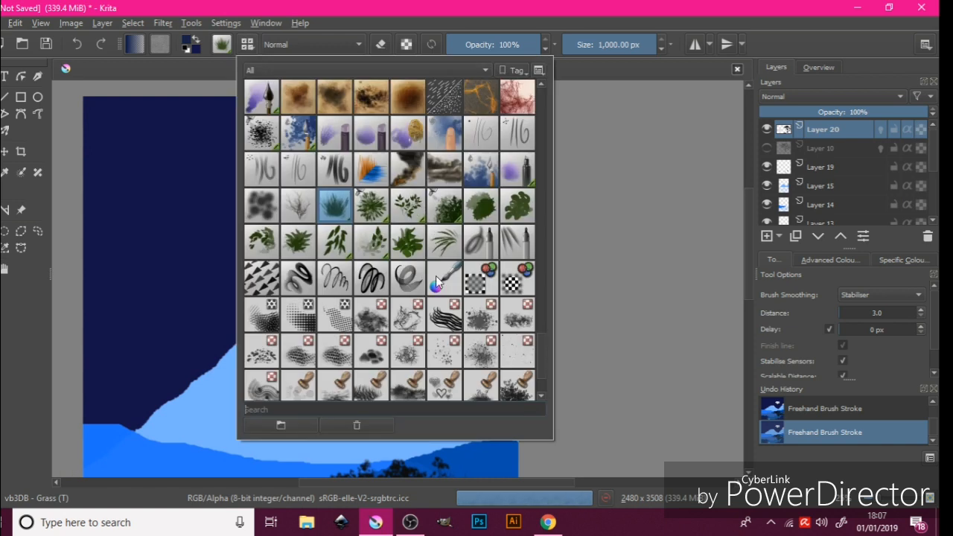
pyautogui.click(441, 358)
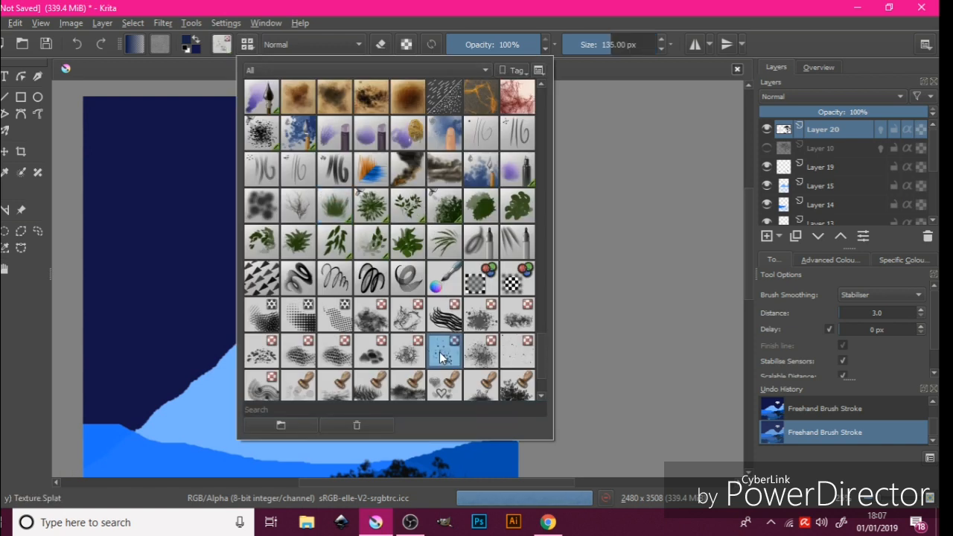
pyautogui.click(517, 353)
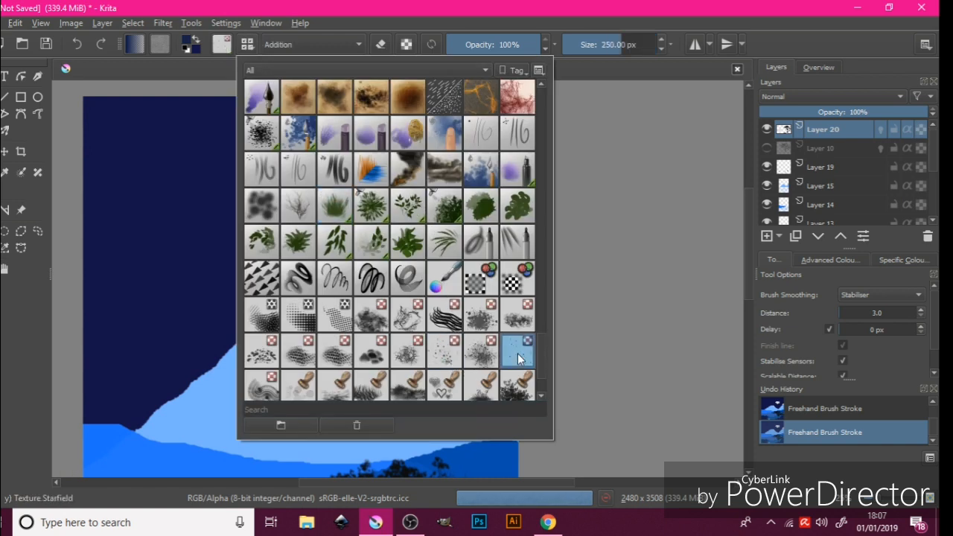
pyautogui.click(560, 10)
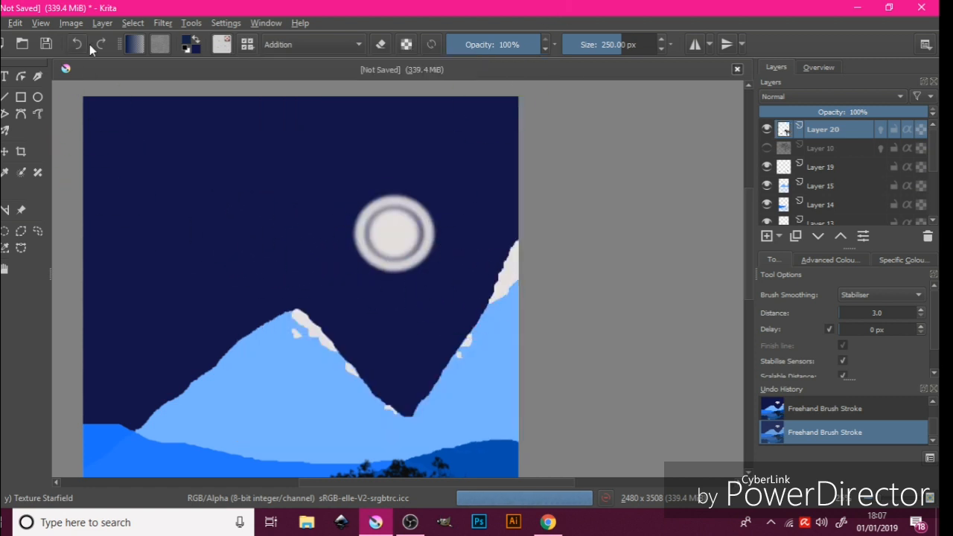
pyautogui.click(187, 50)
pyautogui.click(195, 44)
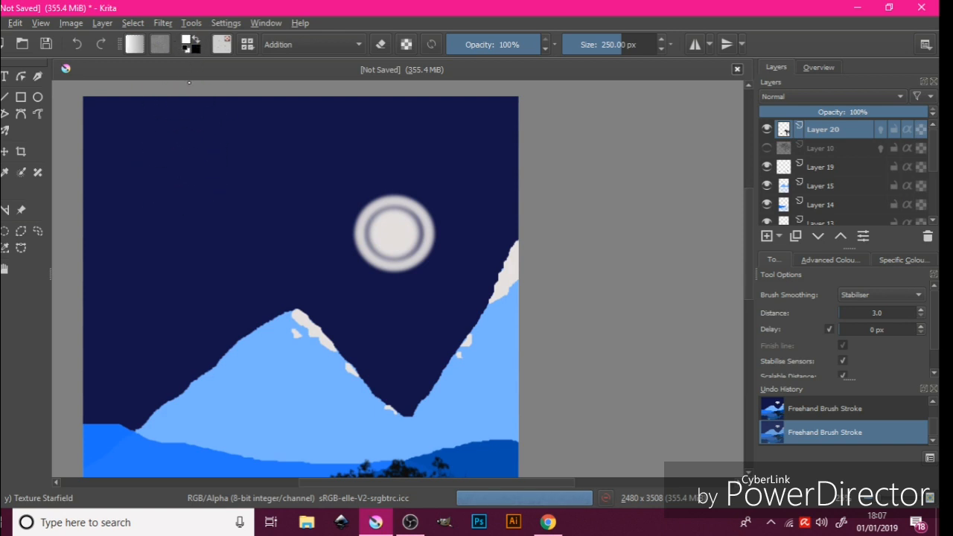
pyautogui.moveTo(242, 168)
pyautogui.mouseDown()
pyautogui.moveTo(336, 168)
pyautogui.moveTo(199, 235)
pyautogui.moveTo(126, 303)
pyautogui.moveTo(96, 270)
pyautogui.mouseUp()
pyautogui.moveTo(111, 196)
pyautogui.mouseDown()
pyautogui.moveTo(117, 132)
pyautogui.moveTo(233, 153)
pyautogui.moveTo(349, 149)
pyautogui.moveTo(317, 122)
pyautogui.moveTo(468, 143)
pyautogui.moveTo(548, 170)
pyautogui.moveTo(502, 186)
pyautogui.moveTo(372, 171)
pyautogui.moveTo(272, 230)
pyautogui.moveTo(194, 308)
pyautogui.moveTo(340, 278)
pyautogui.moveTo(469, 340)
pyautogui.moveTo(502, 224)
pyautogui.moveTo(372, 275)
pyautogui.moveTo(602, 156)
pyautogui.moveTo(448, 138)
pyautogui.moveTo(334, 245)
pyautogui.moveTo(219, 253)
pyautogui.moveTo(111, 109)
pyautogui.moveTo(240, 176)
pyautogui.moveTo(112, 337)
pyautogui.moveTo(84, 349)
pyautogui.moveTo(98, 350)
pyautogui.mouseUp()
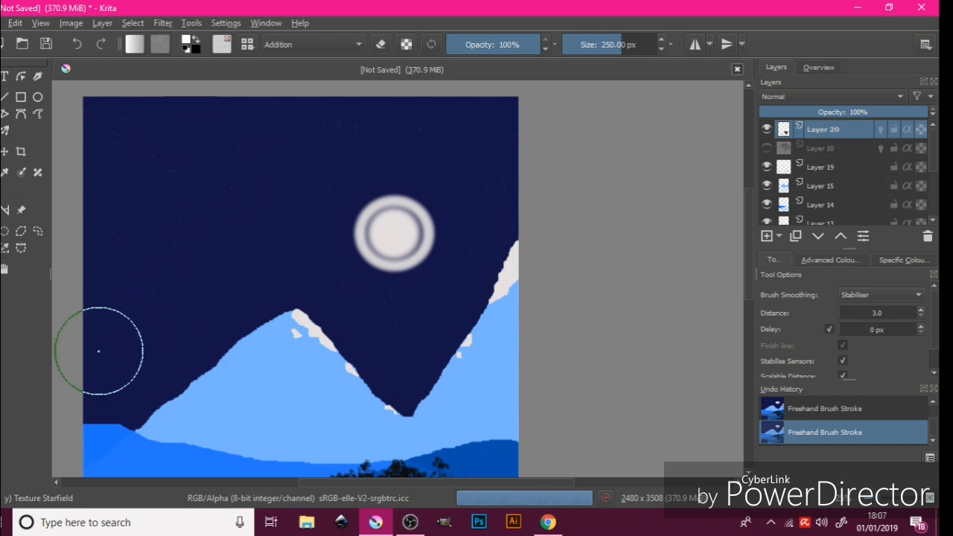
pyautogui.click(247, 44)
pyautogui.scroll(-1, 360, 245)
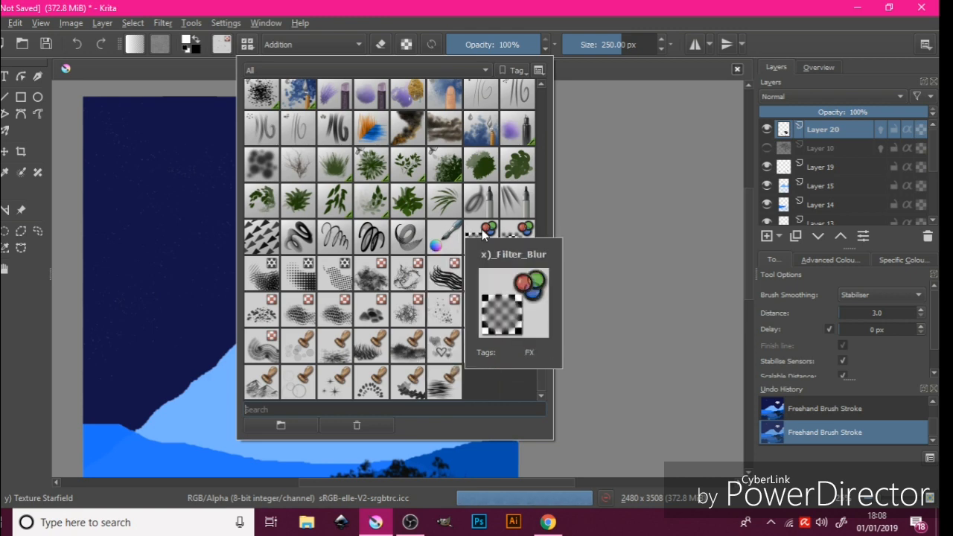
pyautogui.scroll(10, 346, 236)
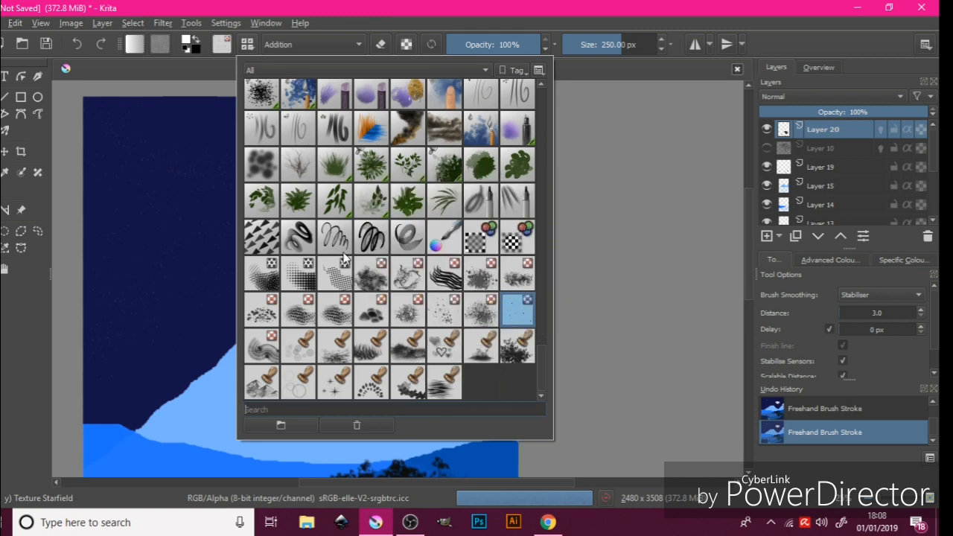
pyautogui.scroll(10, 345, 237)
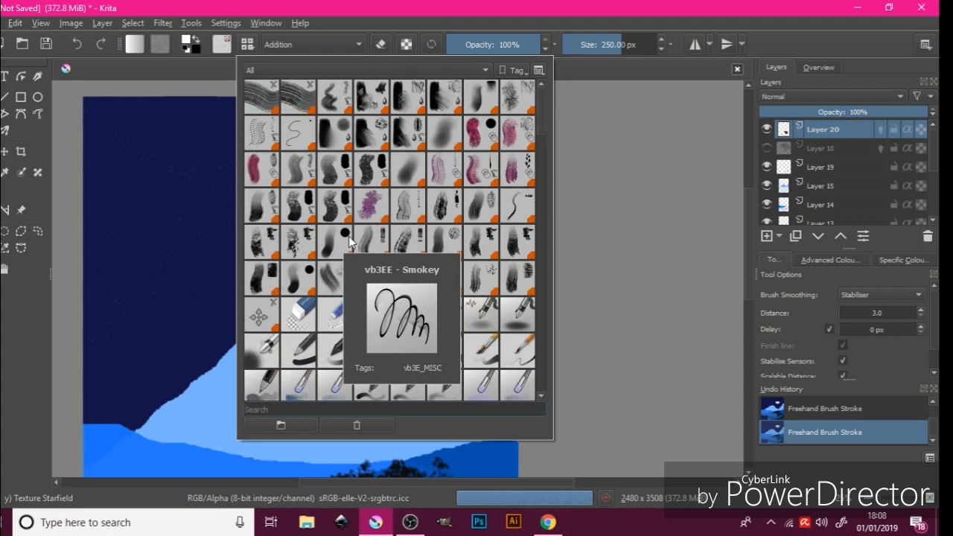
pyautogui.click(430, 6)
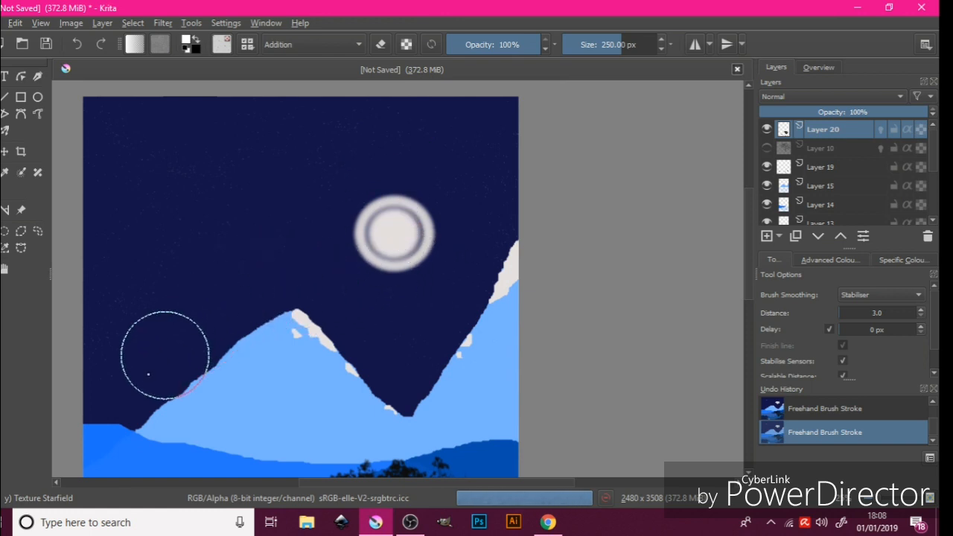
# Switch to the Airbrush linear brush preset
pyautogui.click(247, 45)
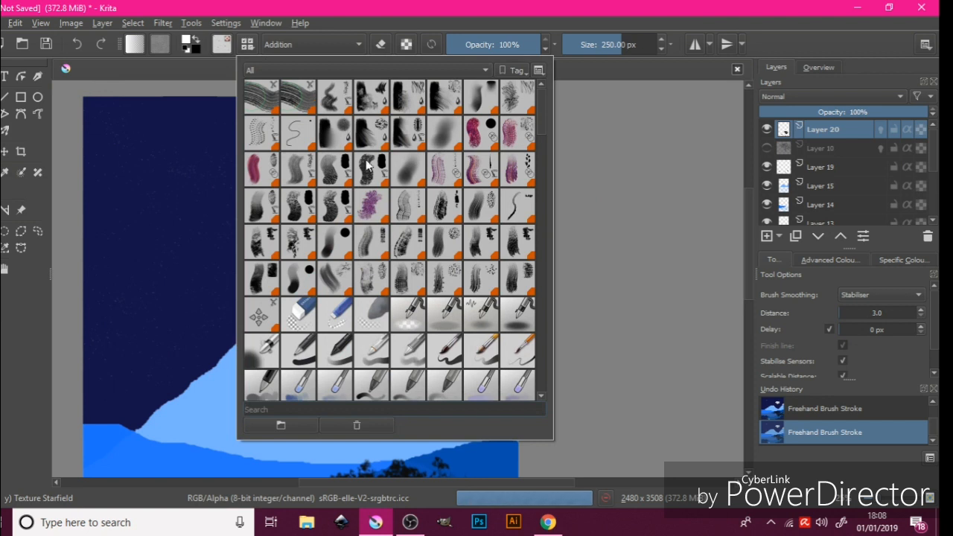
pyautogui.scroll(-3, 476, 247)
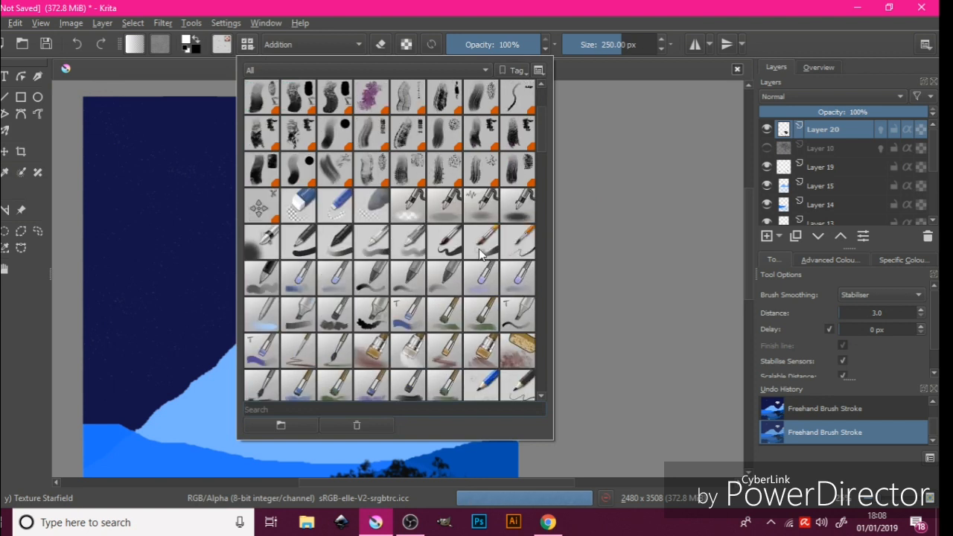
pyautogui.click(450, 206)
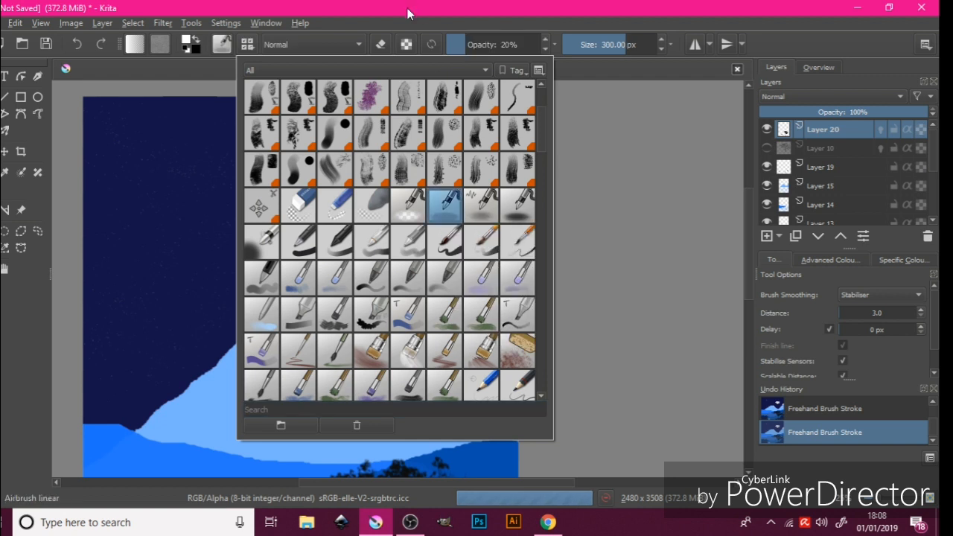
pyautogui.click(407, 8)
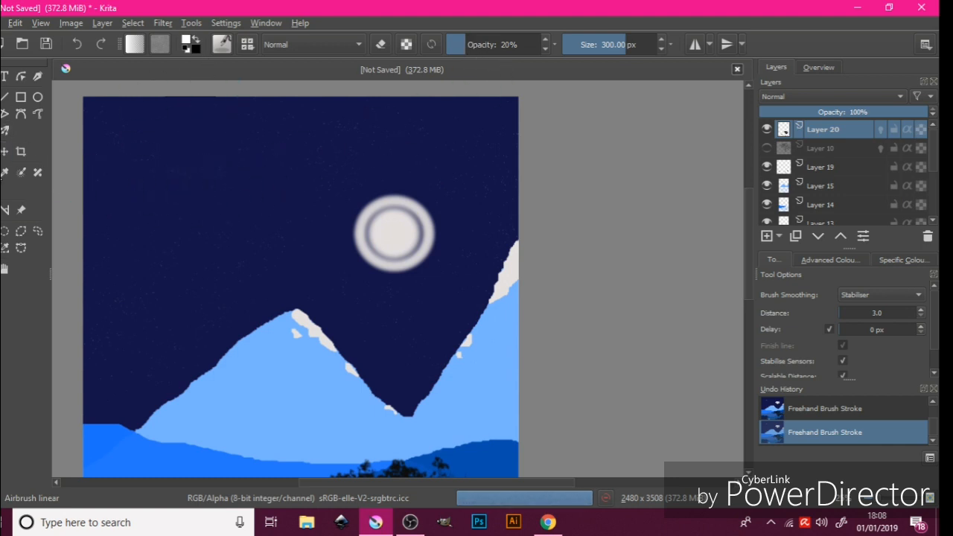
# Sample the muted lavender-grey #a19eaf from the moon's soft outer rim as the foreground colour and return to the brush
pyautogui.click(6, 172)
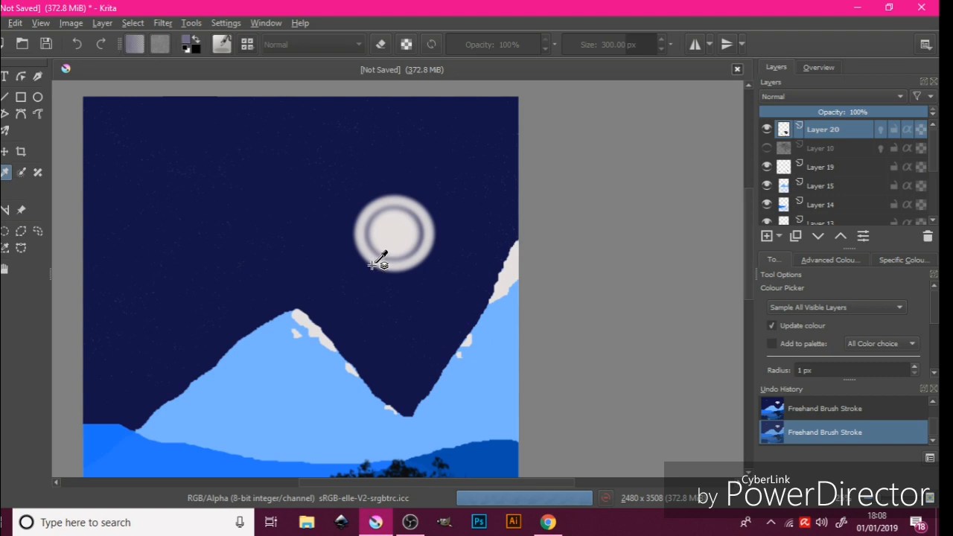
pyautogui.click(374, 265)
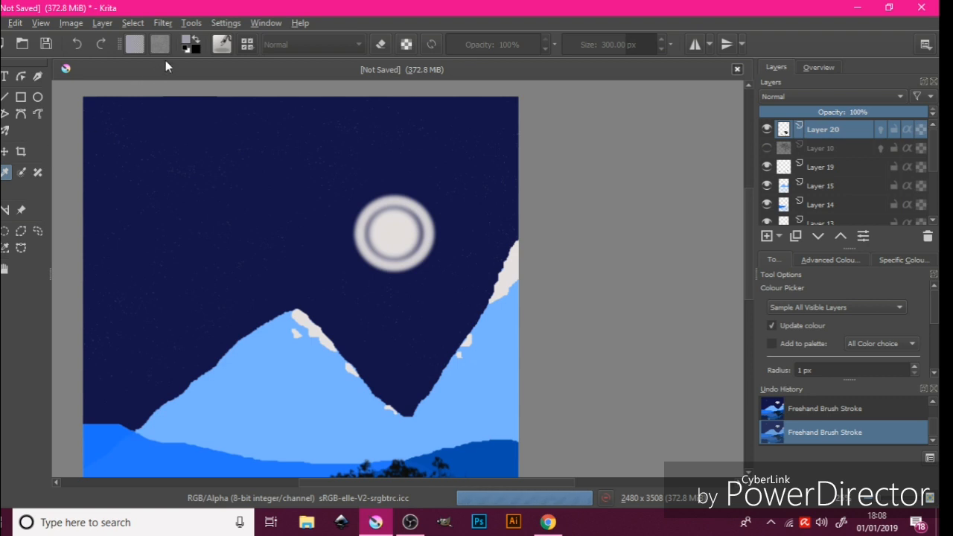
pyautogui.click(188, 43)
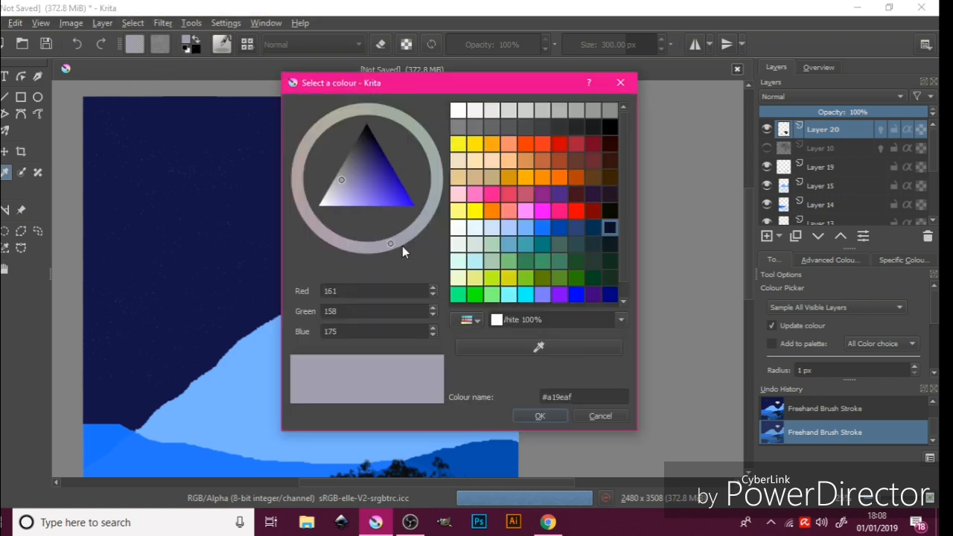
pyautogui.click(539, 416)
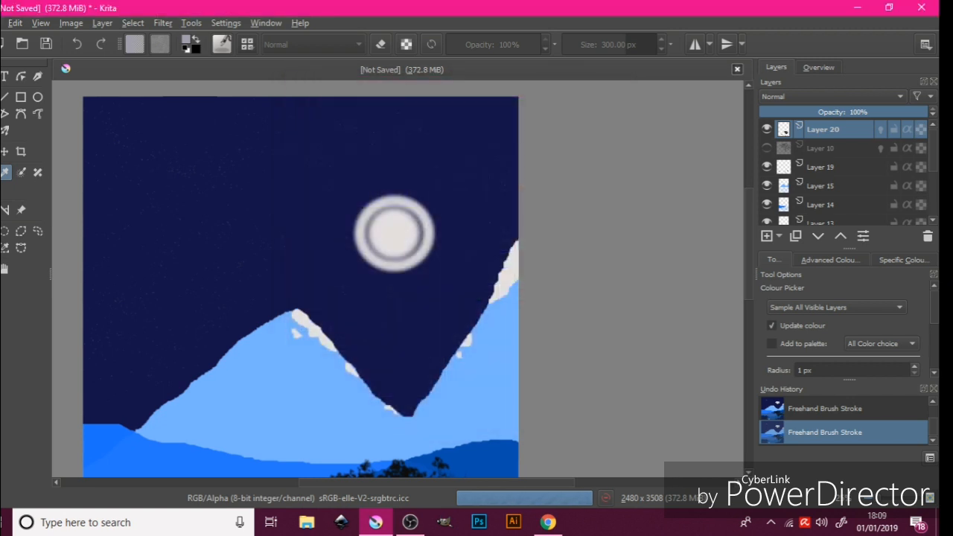
pyautogui.press('b')
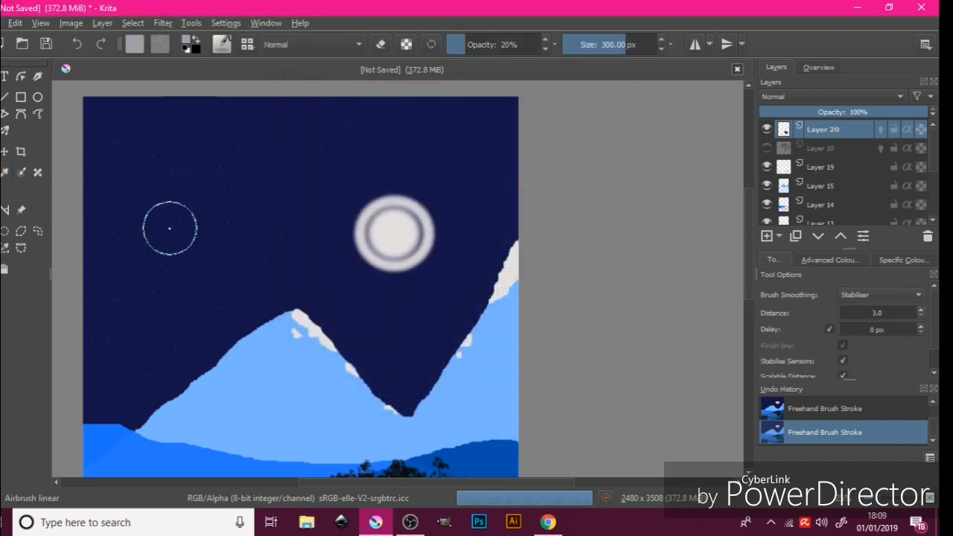
# Enlarge the airbrush to 615 px and make Layer 19 the active layer
pyautogui.press(']')
pyautogui.press(']')
pyautogui.press(']')
pyautogui.press(']')
pyautogui.press(']')
pyautogui.press(']')
pyautogui.press(']')
pyautogui.press(']')
pyautogui.press(']')
pyautogui.press(']')
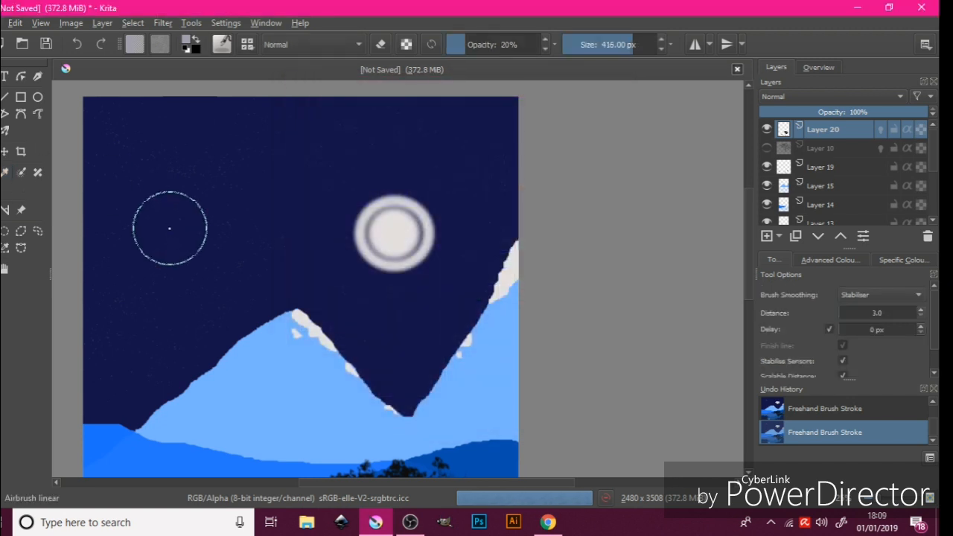
pyautogui.press(']')
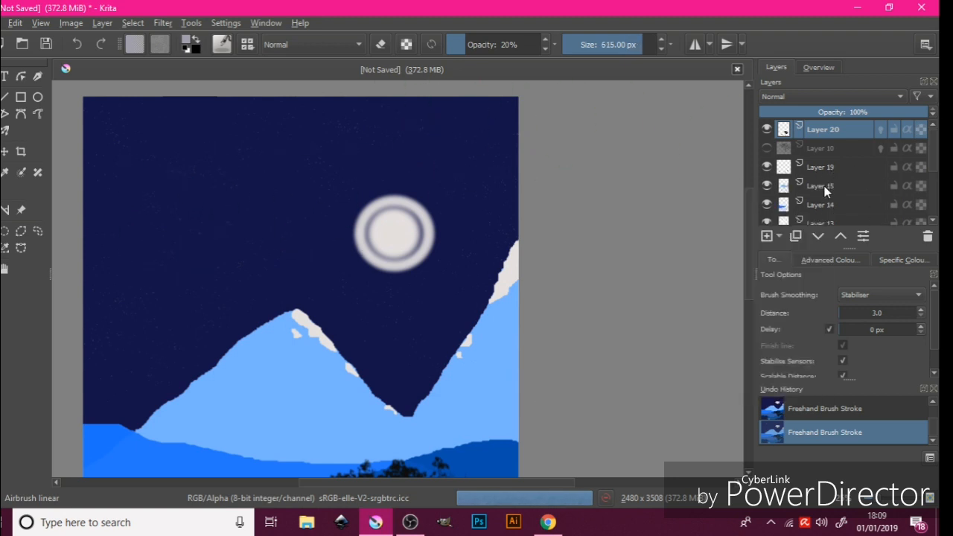
pyautogui.moveTo(813, 187)
pyautogui.moveTo(811, 157)
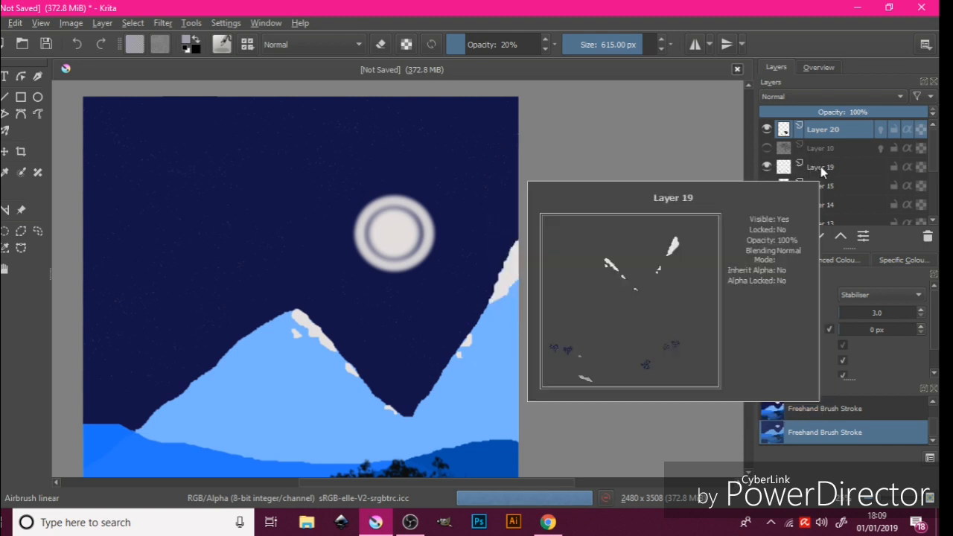
pyautogui.click(820, 167)
# Airbrush soft lavender-grey mist at 20% opacity around the mountain bases, in the valley between the peaks and along the blue hills
pyautogui.scroll(-3, 611, 209)
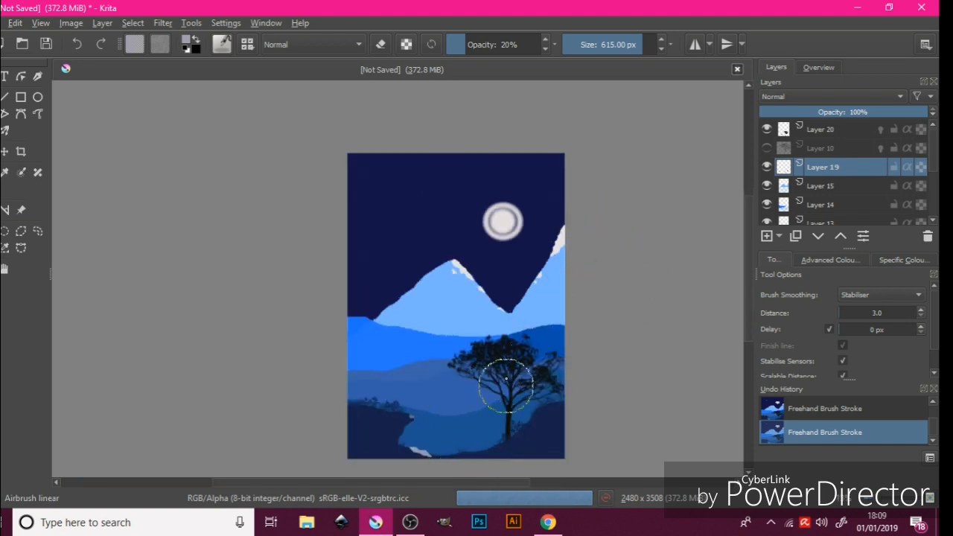
pyautogui.moveTo(494, 366); pyautogui.dragTo(347, 336)
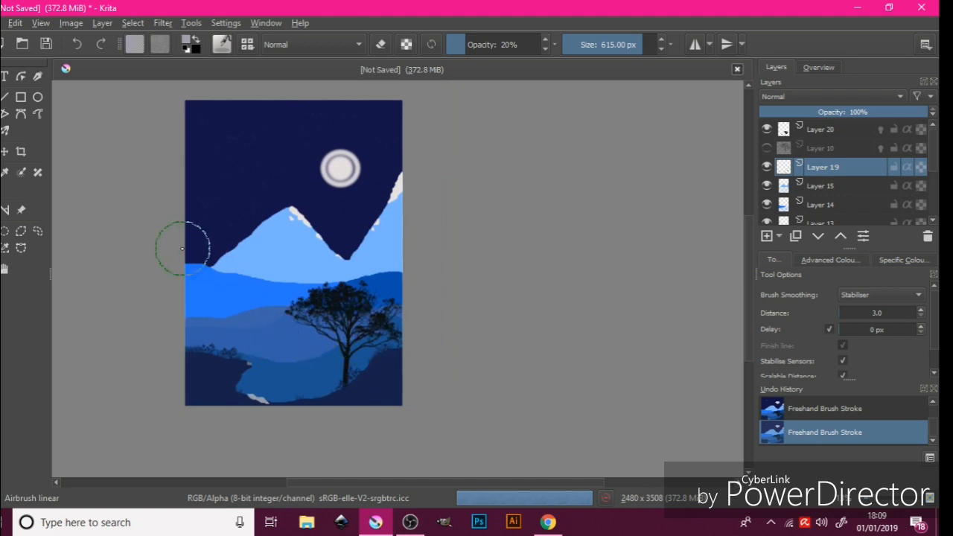
pyautogui.moveTo(195, 255)
pyautogui.mouseDown()
pyautogui.moveTo(251, 276)
pyautogui.moveTo(204, 260)
pyautogui.moveTo(315, 282)
pyautogui.moveTo(442, 265)
pyautogui.moveTo(273, 277)
pyautogui.moveTo(147, 253)
pyautogui.moveTo(281, 246)
pyautogui.moveTo(305, 249)
pyautogui.mouseUp()
pyautogui.moveTo(373, 256)
pyautogui.mouseDown()
pyautogui.moveTo(427, 244)
pyautogui.moveTo(446, 228)
pyautogui.mouseUp()
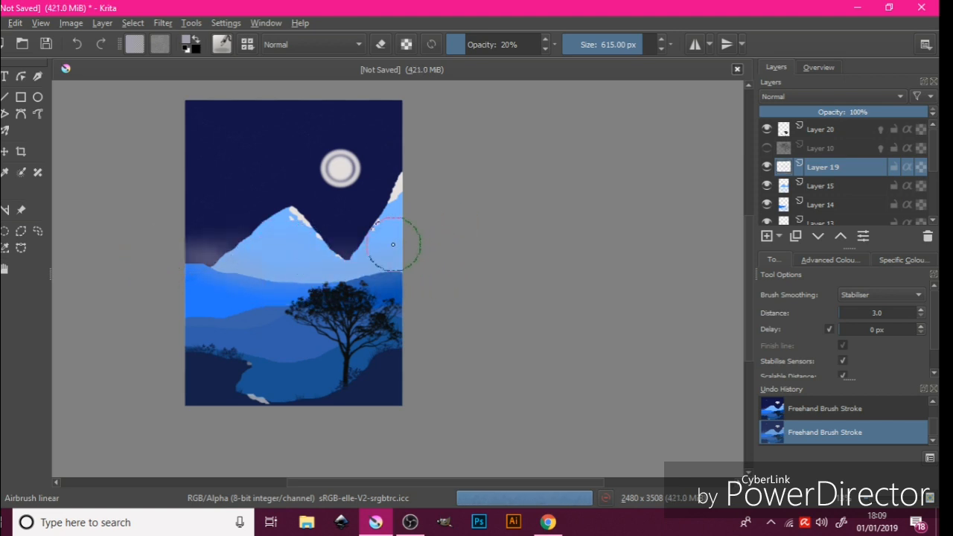
pyautogui.moveTo(406, 189)
pyautogui.mouseDown()
pyautogui.moveTo(345, 255)
pyautogui.moveTo(218, 229)
pyautogui.moveTo(147, 242)
pyautogui.mouseUp()
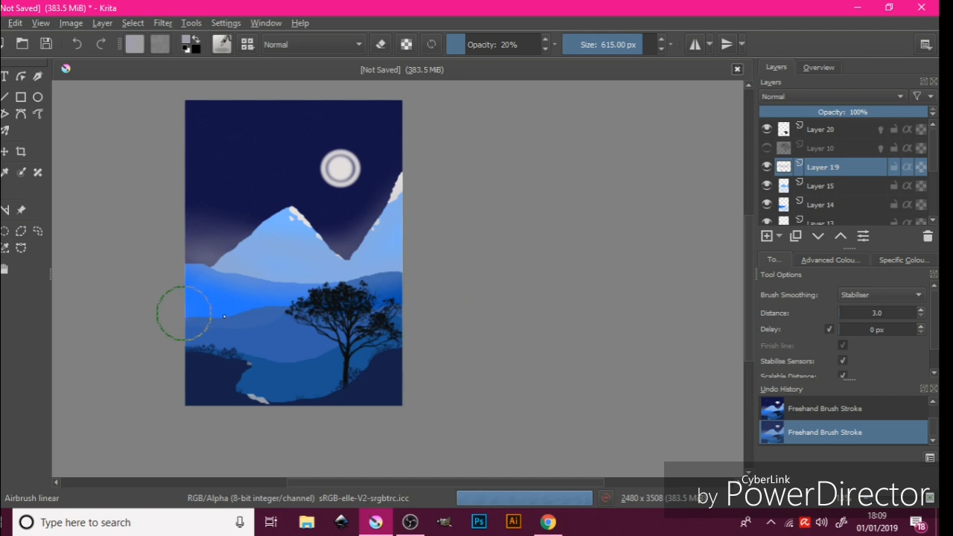
pyautogui.moveTo(224, 316)
pyautogui.mouseDown()
pyautogui.moveTo(300, 306)
pyautogui.moveTo(395, 318)
pyautogui.moveTo(272, 305)
pyautogui.mouseUp()
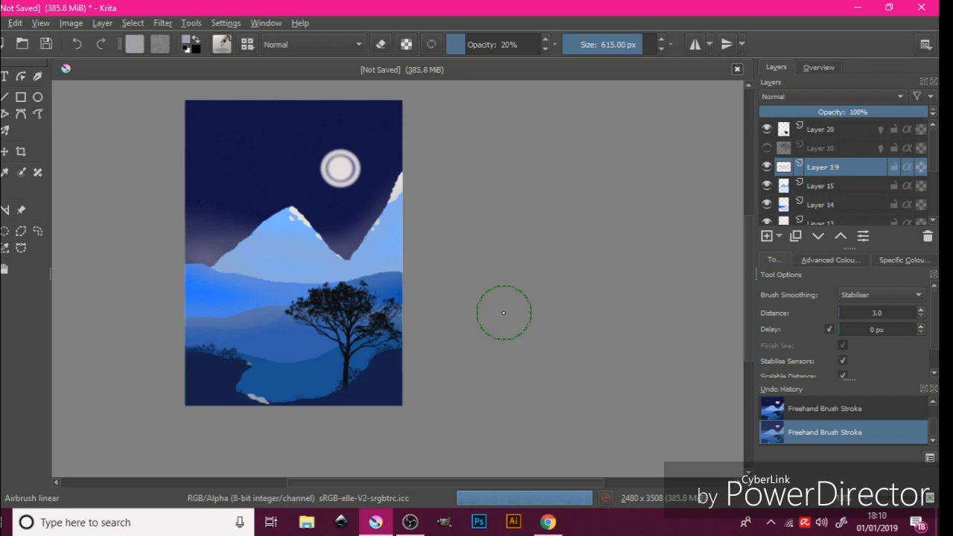
# Airbrush faint lavender-grey mist over the left foreground bank, the lower blue hills and the water beside the tree
pyautogui.scroll(-3, 745, 253)
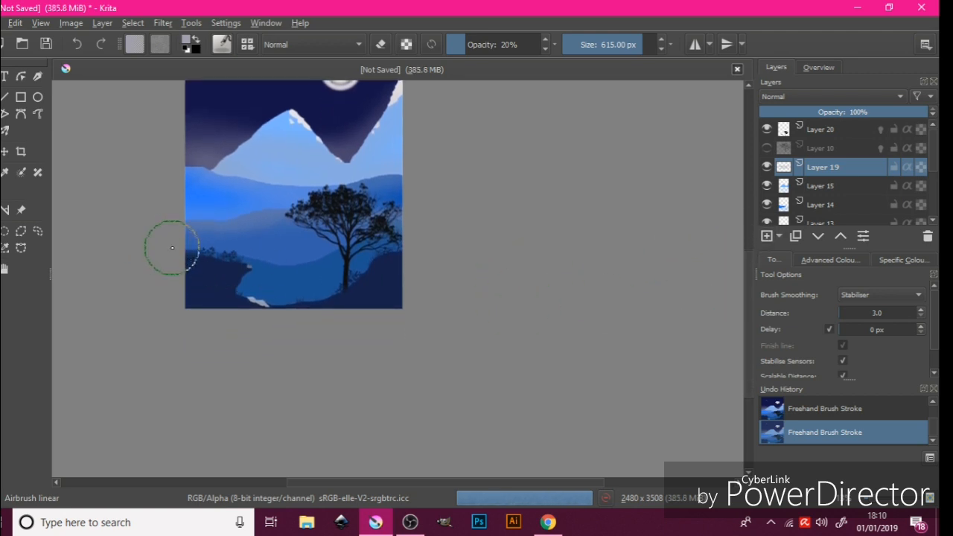
pyautogui.scroll(3, 175, 248)
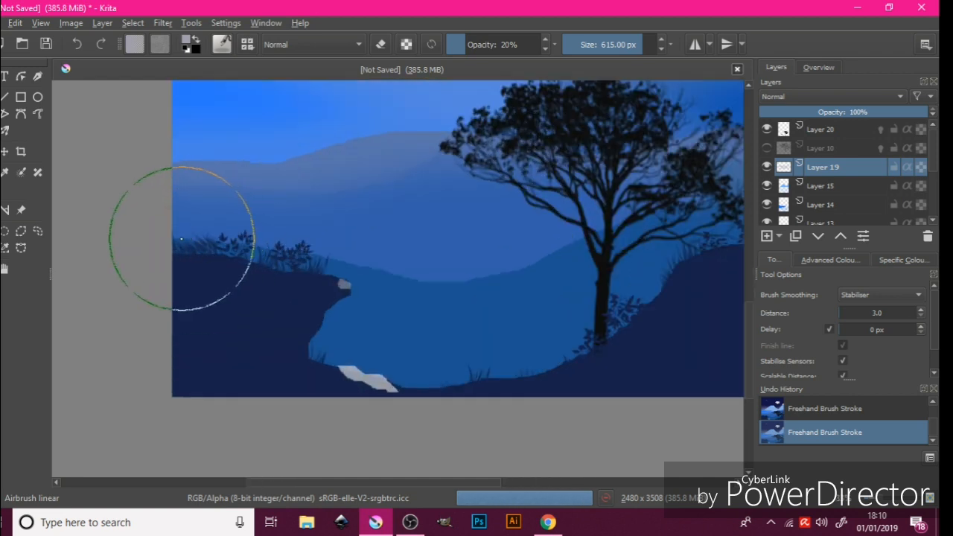
pyautogui.moveTo(335, 263)
pyautogui.mouseDown()
pyautogui.moveTo(462, 293)
pyautogui.moveTo(638, 258)
pyautogui.moveTo(742, 220)
pyautogui.mouseUp()
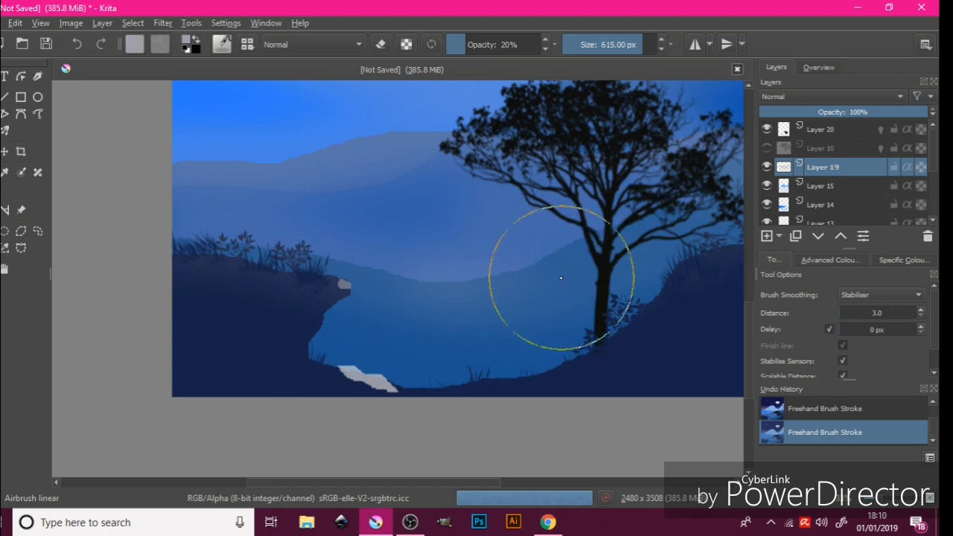
pyautogui.scroll(-3, 560, 277)
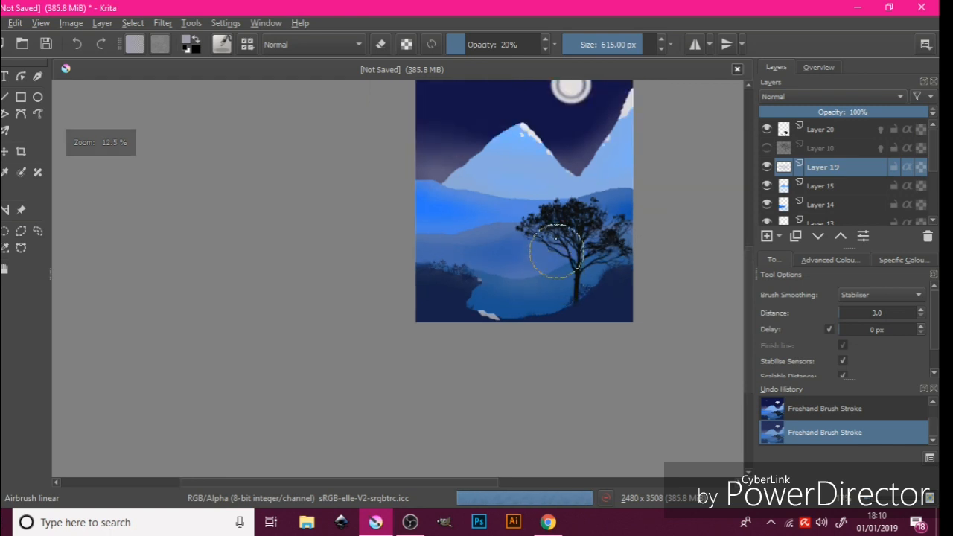
pyautogui.moveTo(535, 229)
pyautogui.mouseDown()
pyautogui.moveTo(485, 270)
pyautogui.moveTo(353, 337)
pyautogui.mouseUp()
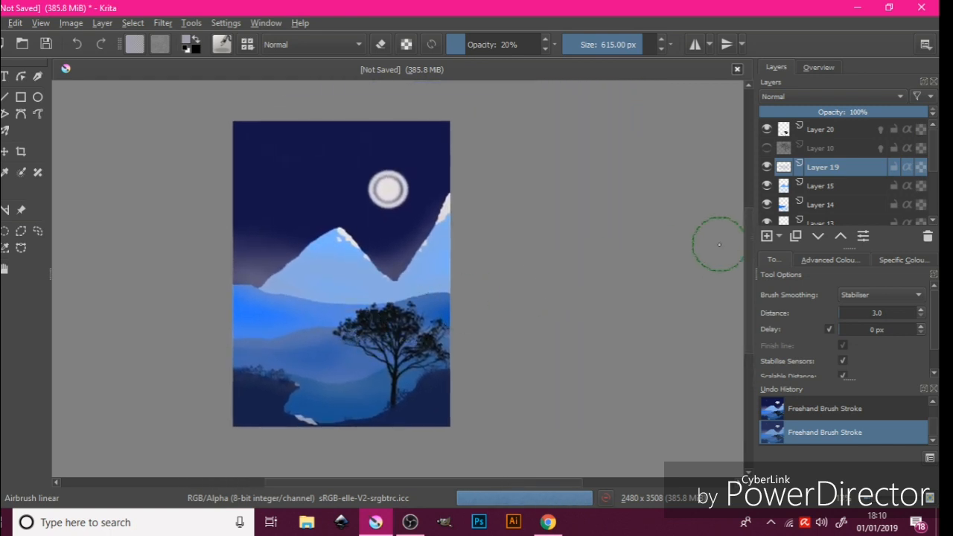